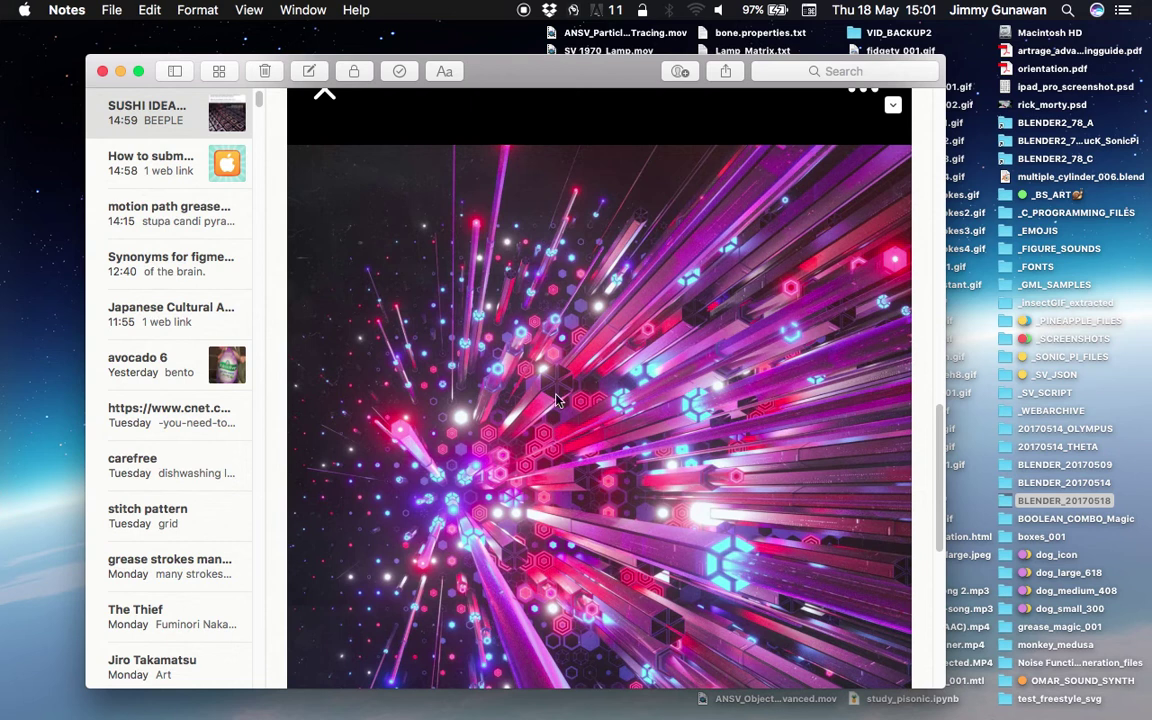
Step: Examine the BEEPLE reference render of glowing hexagonal columns in the SUSHI IDEAS note
scroll(645, 400, "up", 3)
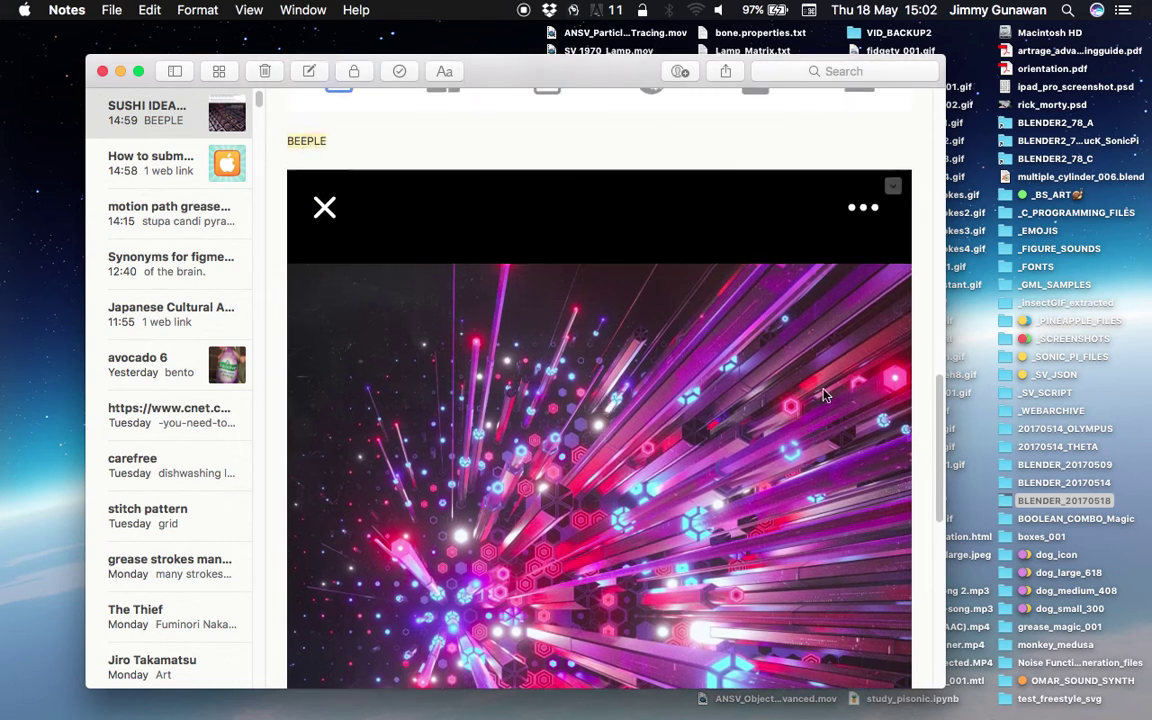
left_click_drag(968, 369, 1001, 374)
scroll(993, 374, "down", 10)
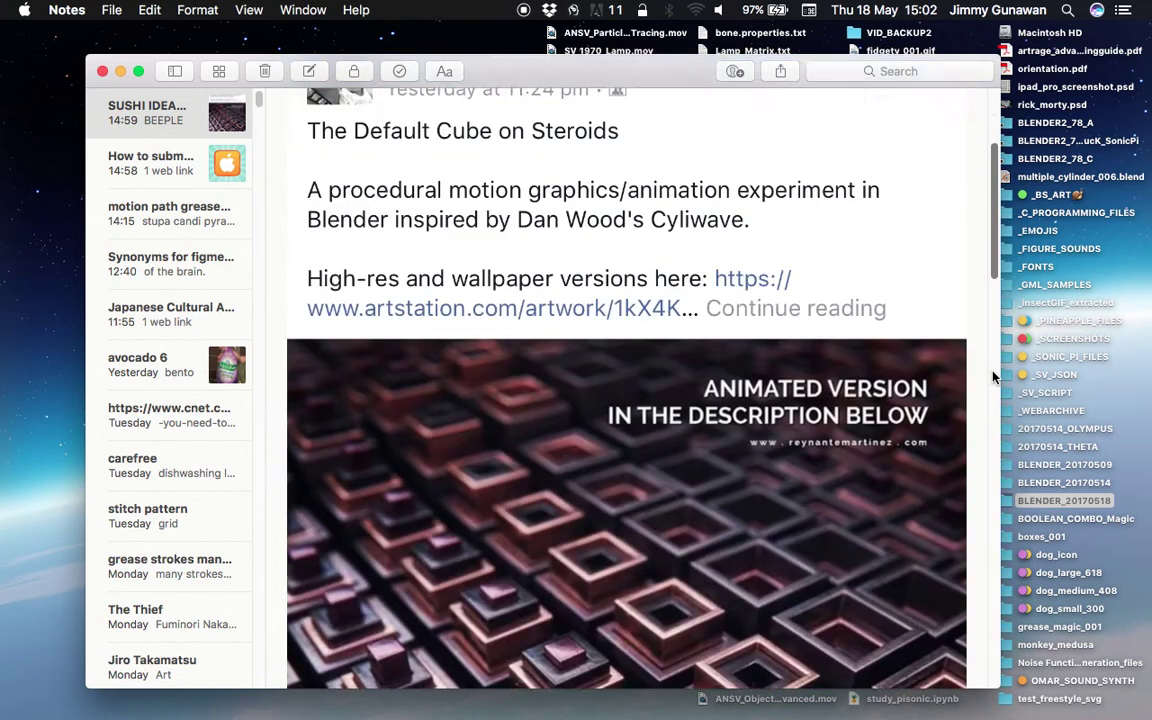
scroll(851, 466, "down", 1)
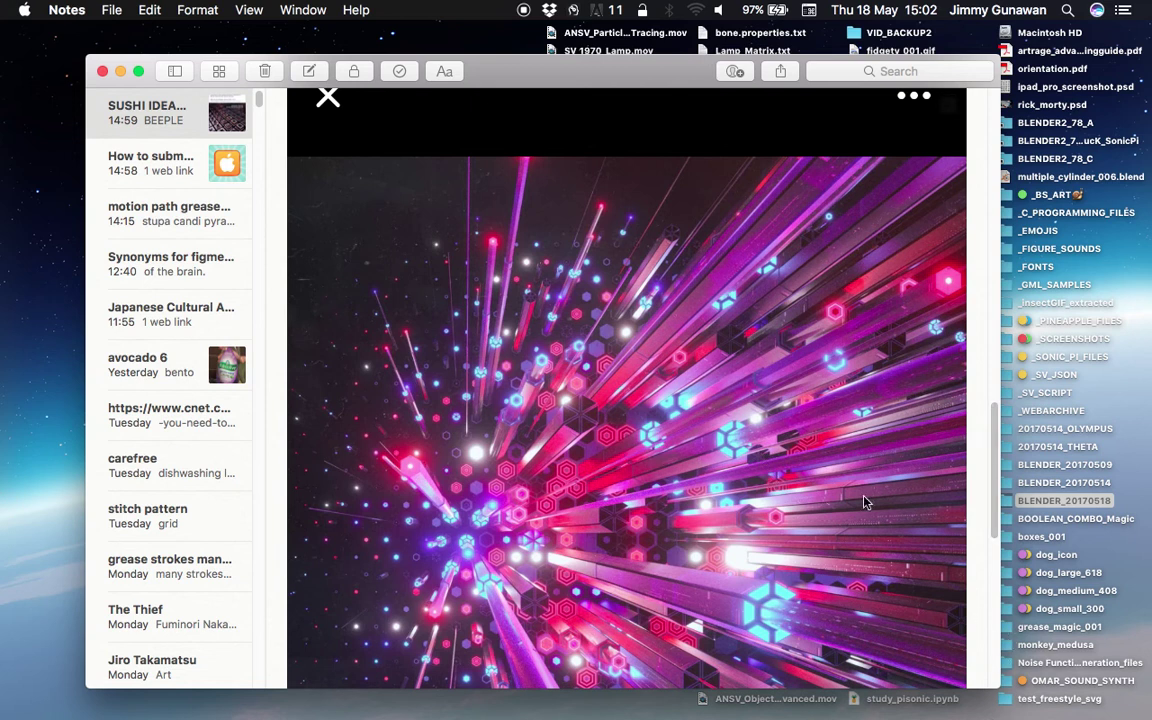
scroll(777, 494, "down", 1)
scroll(655, 449, "down", 4)
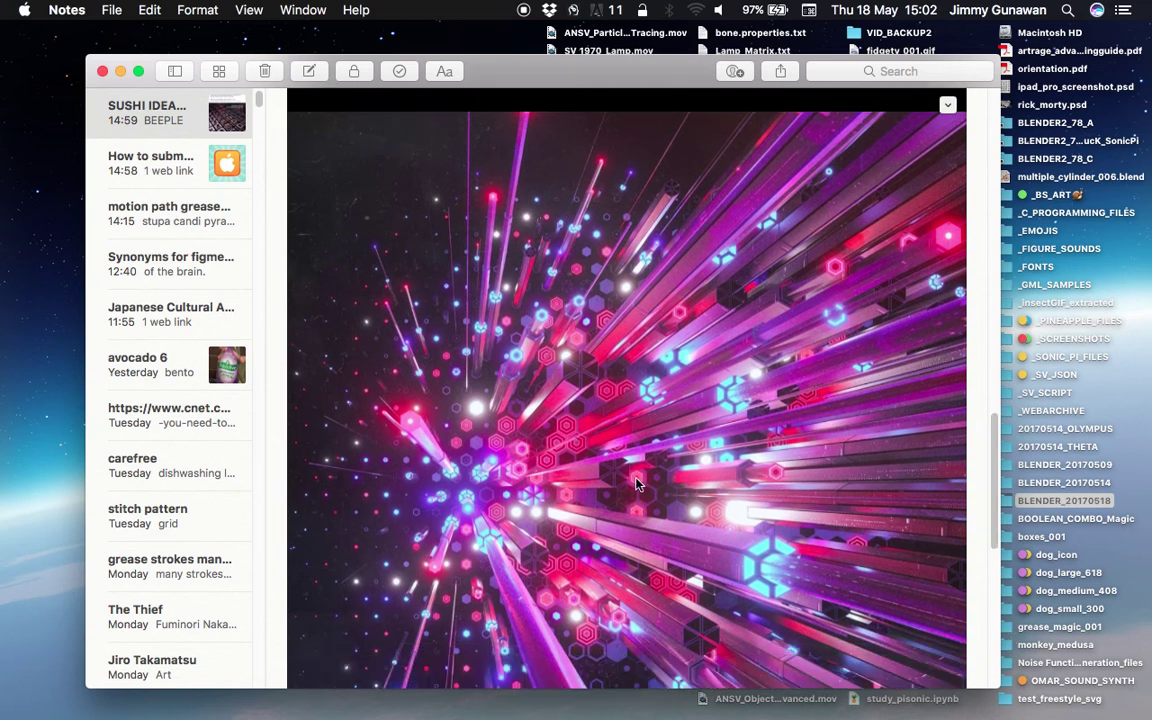
scroll(688, 543, "down", 5)
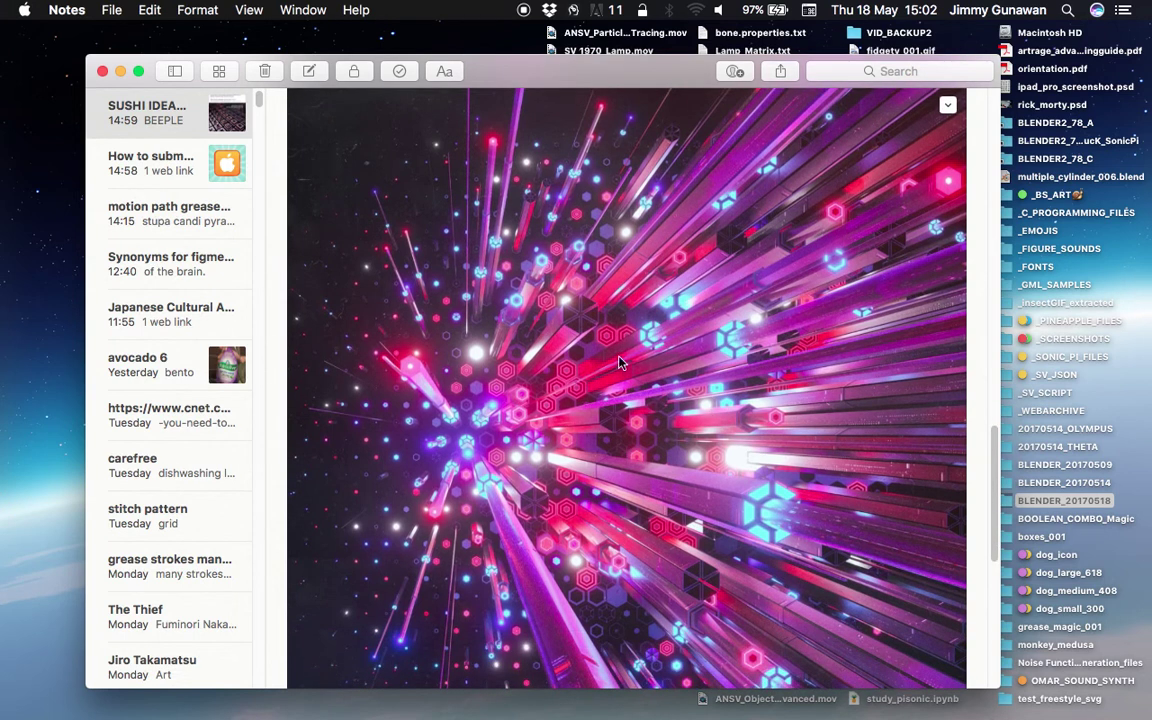
scroll(990, 462, "up", 4)
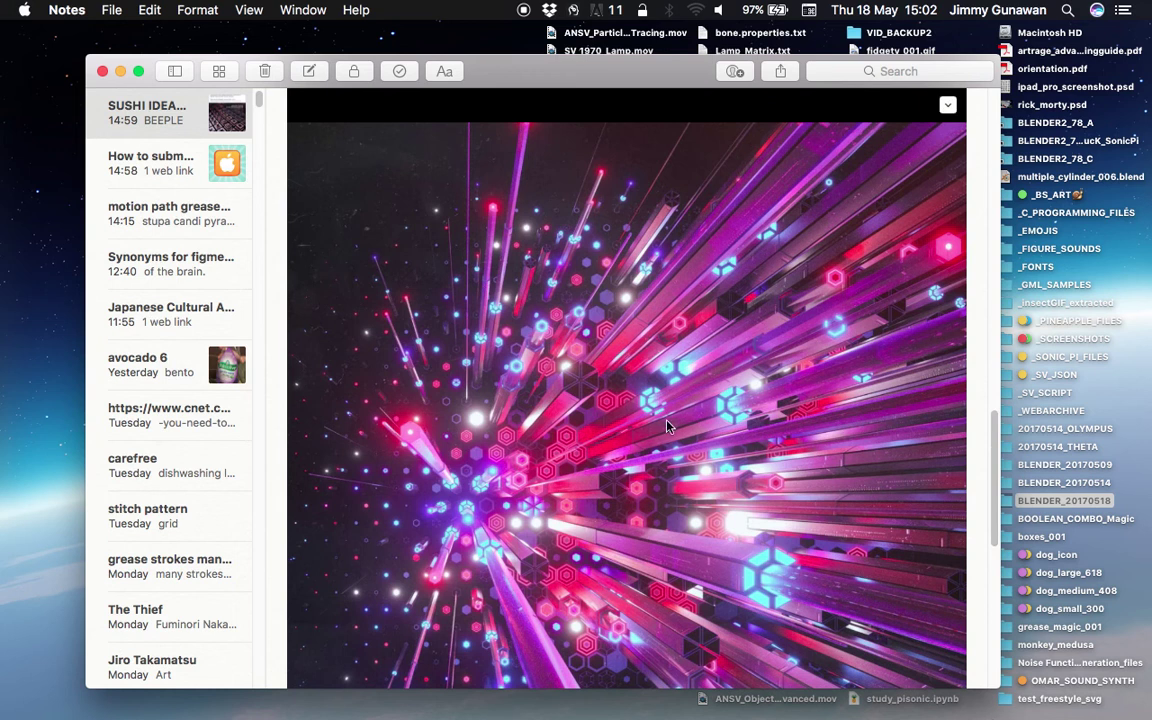
Step: Examine the "The Default Cube on Steroids" post and its picture of stepped square blocks in the note
left_click_drag(998, 468, 800, 230)
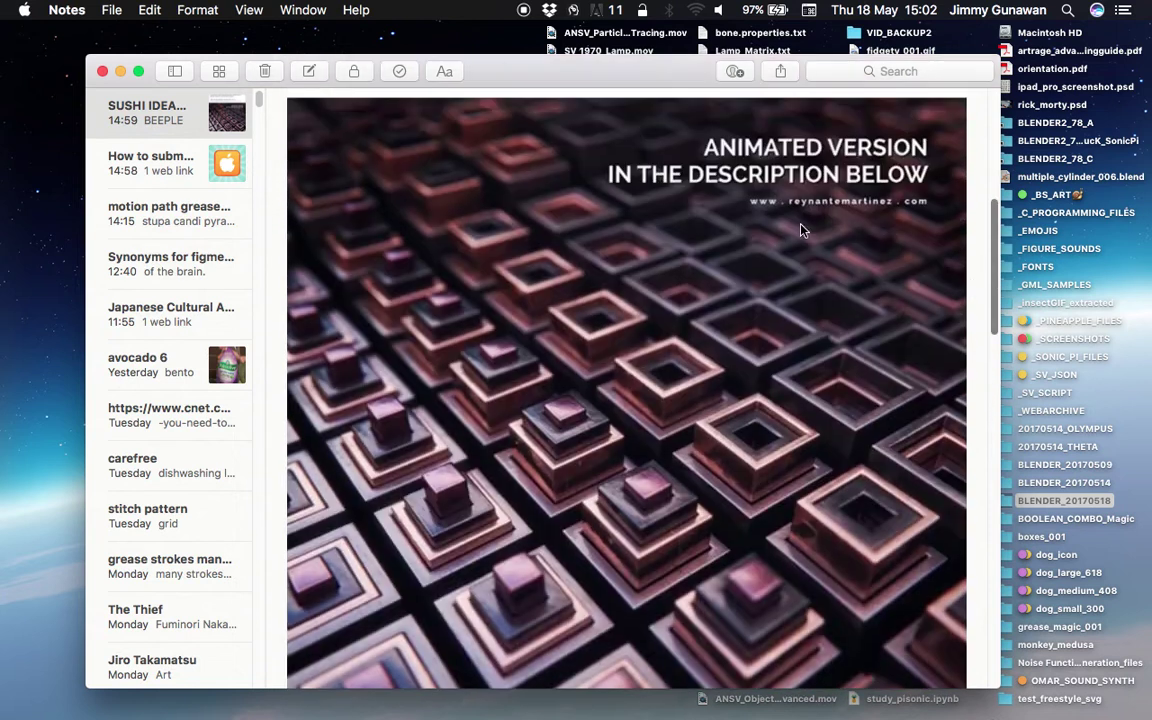
scroll(640, 316, "up", 5)
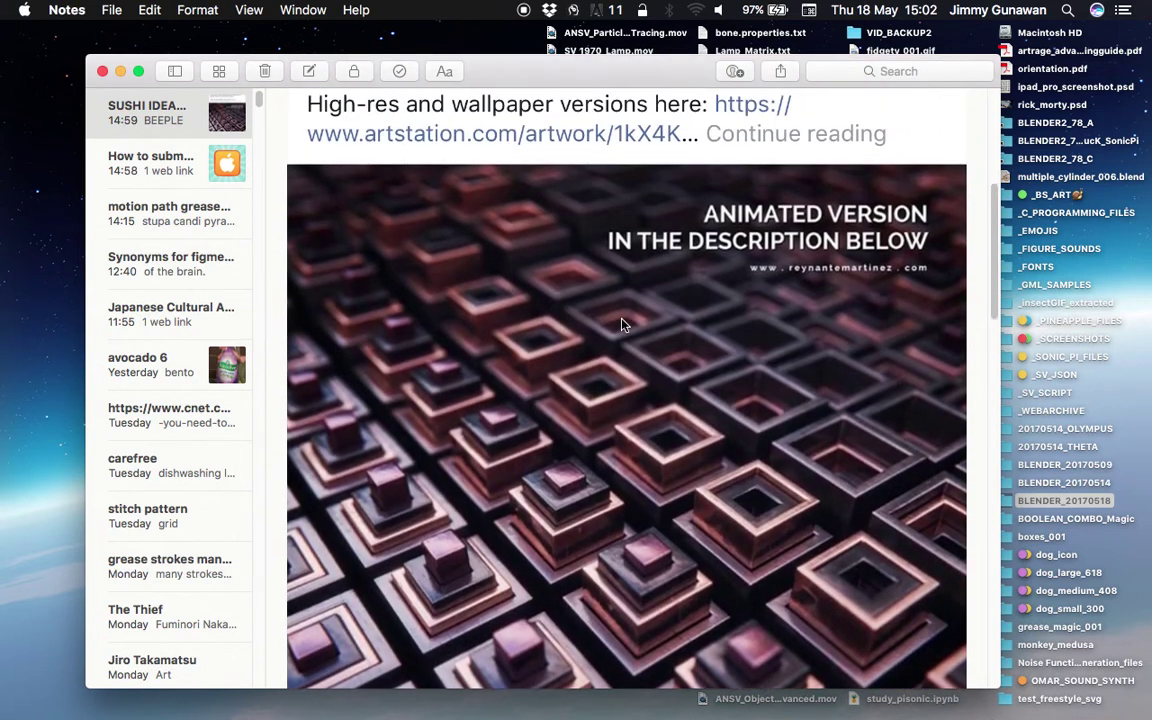
scroll(600, 300, "up", 3)
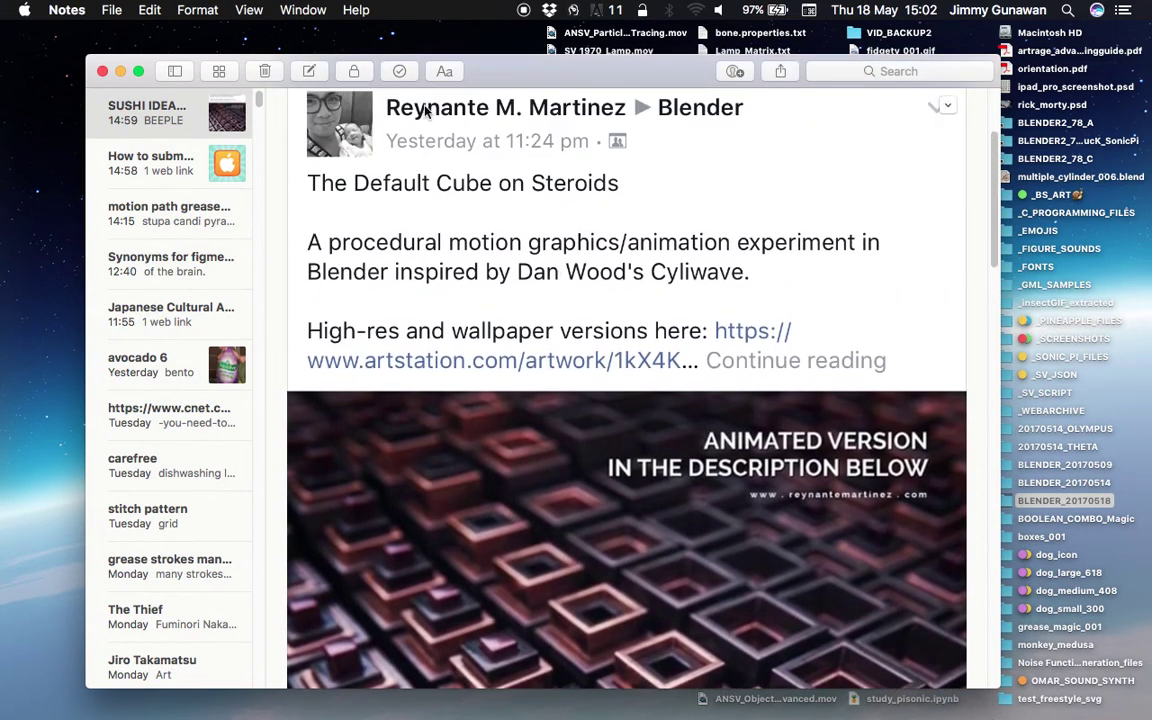
scroll(868, 277, "down", 6)
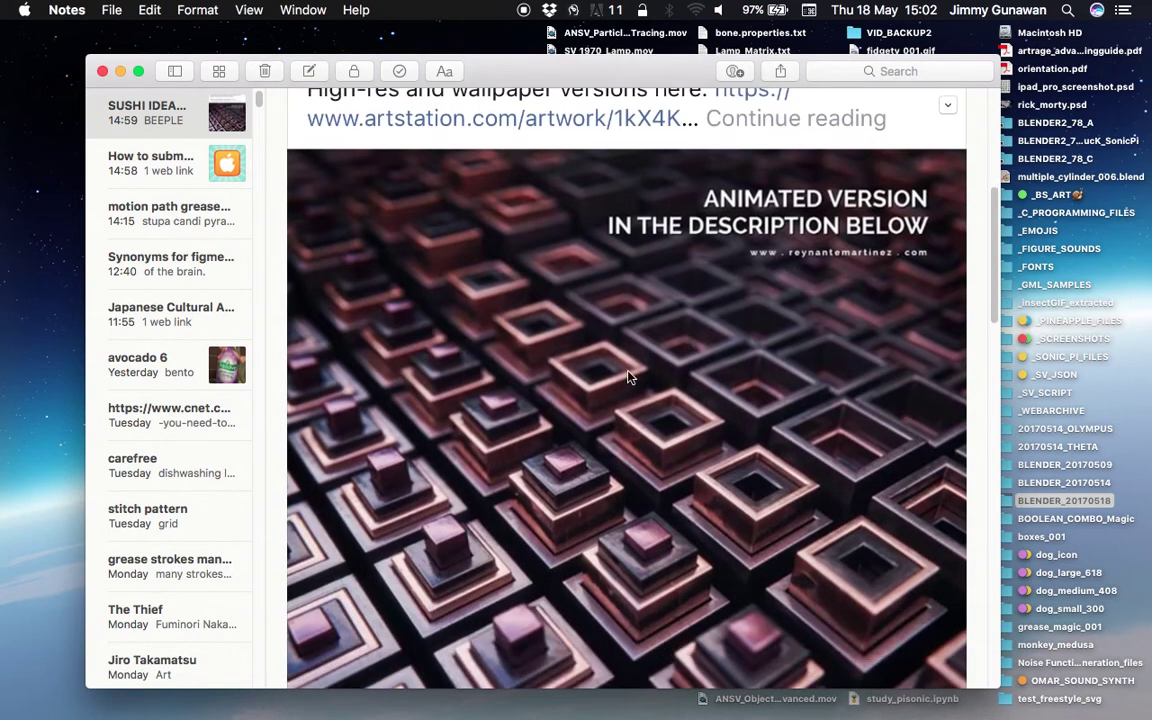
scroll(528, 428, "down", 1)
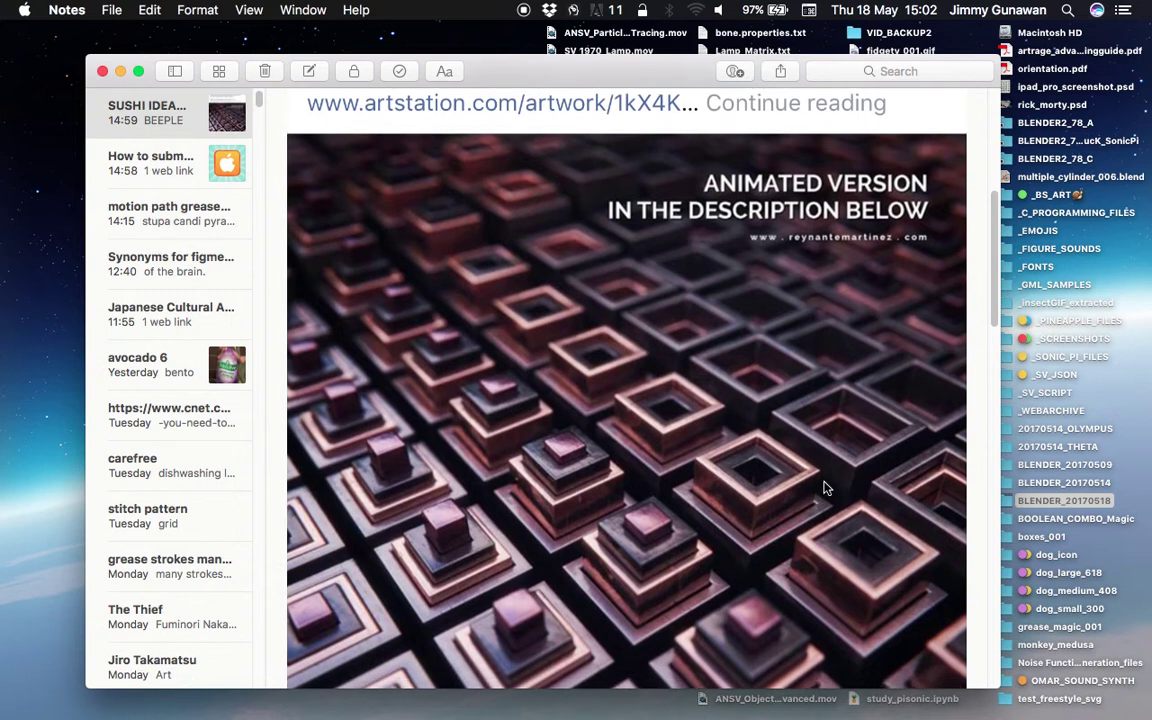
scroll(990, 315, "down", 2)
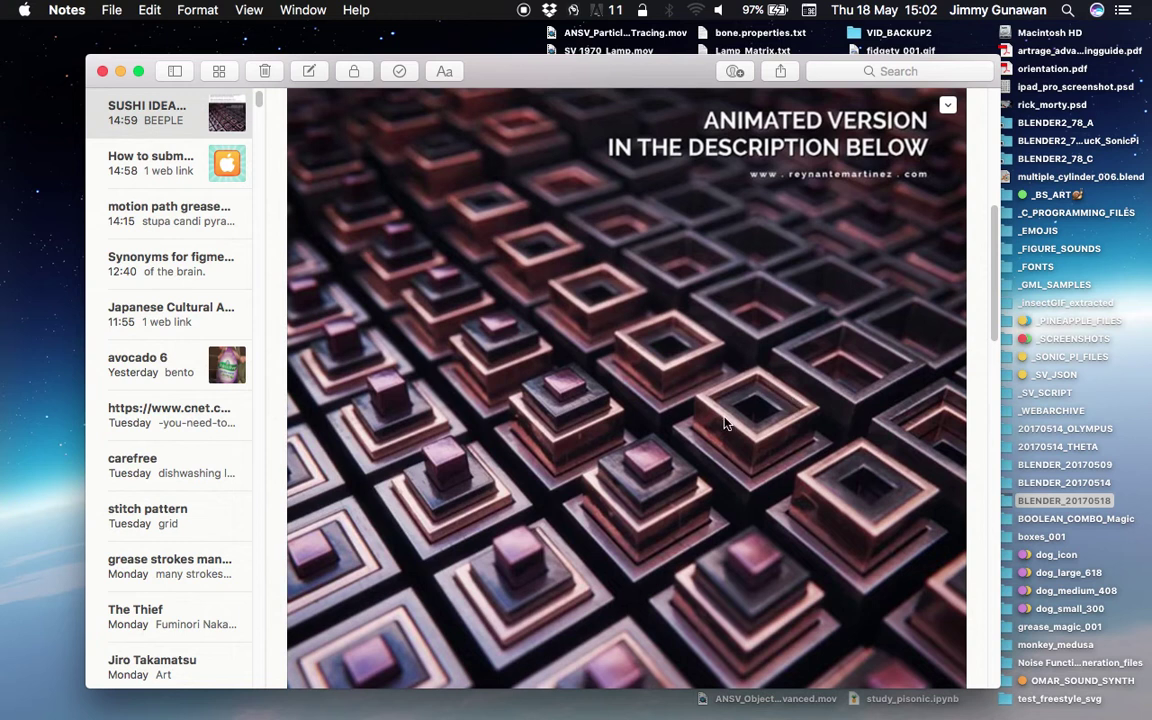
scroll(568, 380, "down", 1)
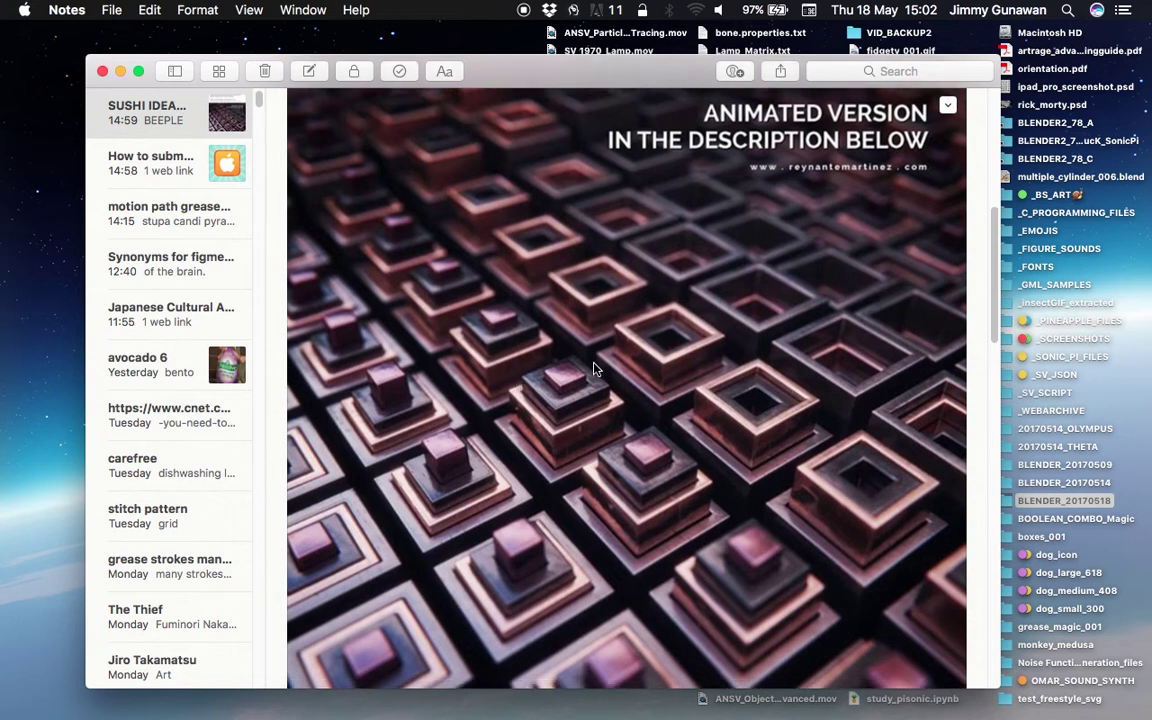
Step: Switch to Blender and make the Sverchok node editor taller above the 3D view
key("ctrl+Right")
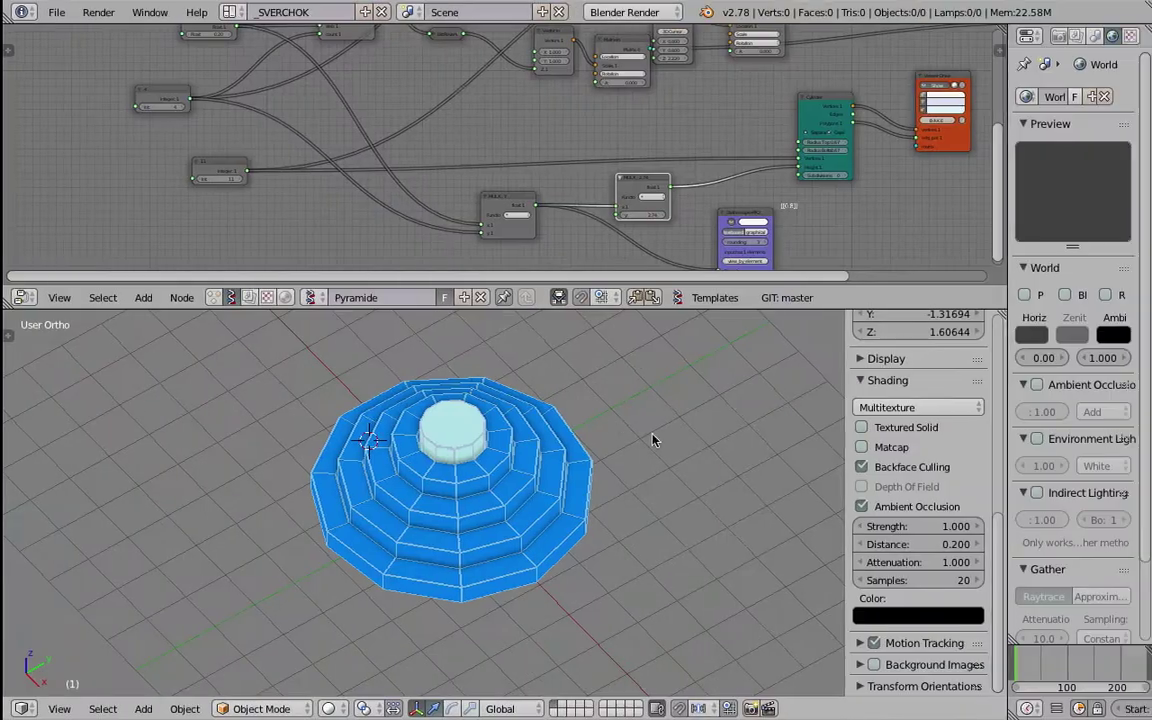
middle_click_drag(562, 416, 621, 319)
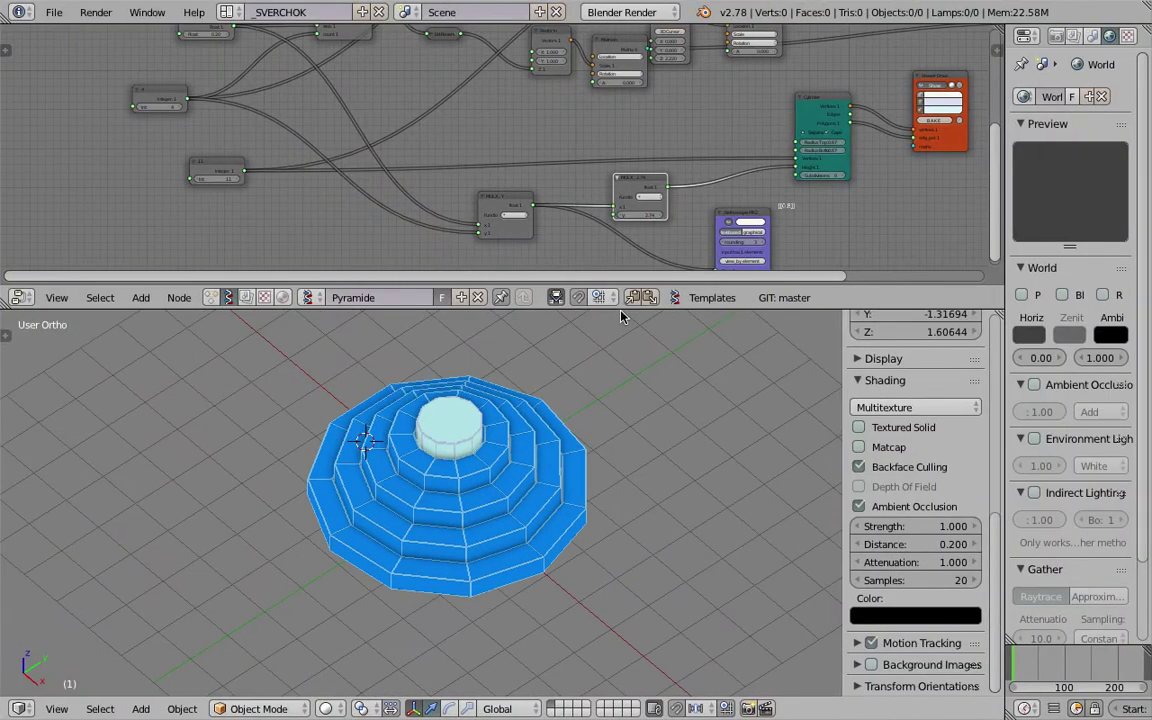
left_click_drag(620, 312, 620, 372)
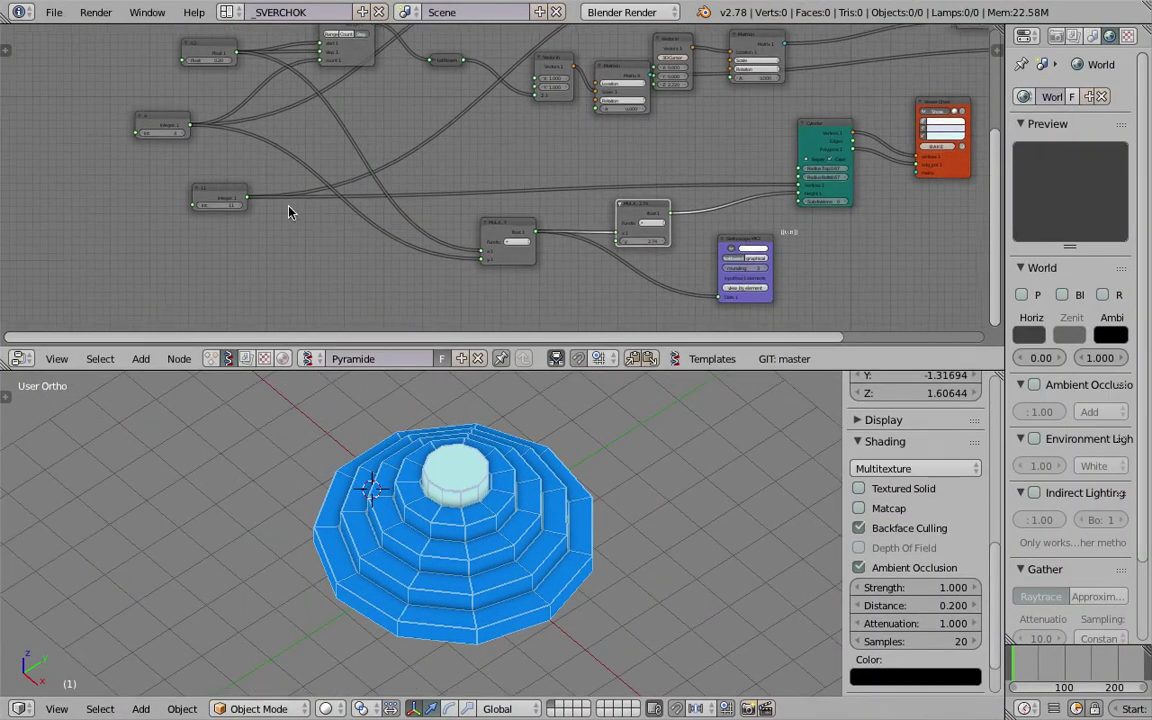
Step: Set the integer node controlling the number of sides of the pyramid and cylinder to 14
scroll(289, 208, "up", 1)
left_click_drag(199, 208, 155, 208)
middle_click_drag(440, 420, 545, 505)
scroll(545, 505, "up", 1)
left_click_drag(197, 208, 226, 208)
middle_click_drag(400, 480, 243, 236)
scroll(605, 528, "up", 5)
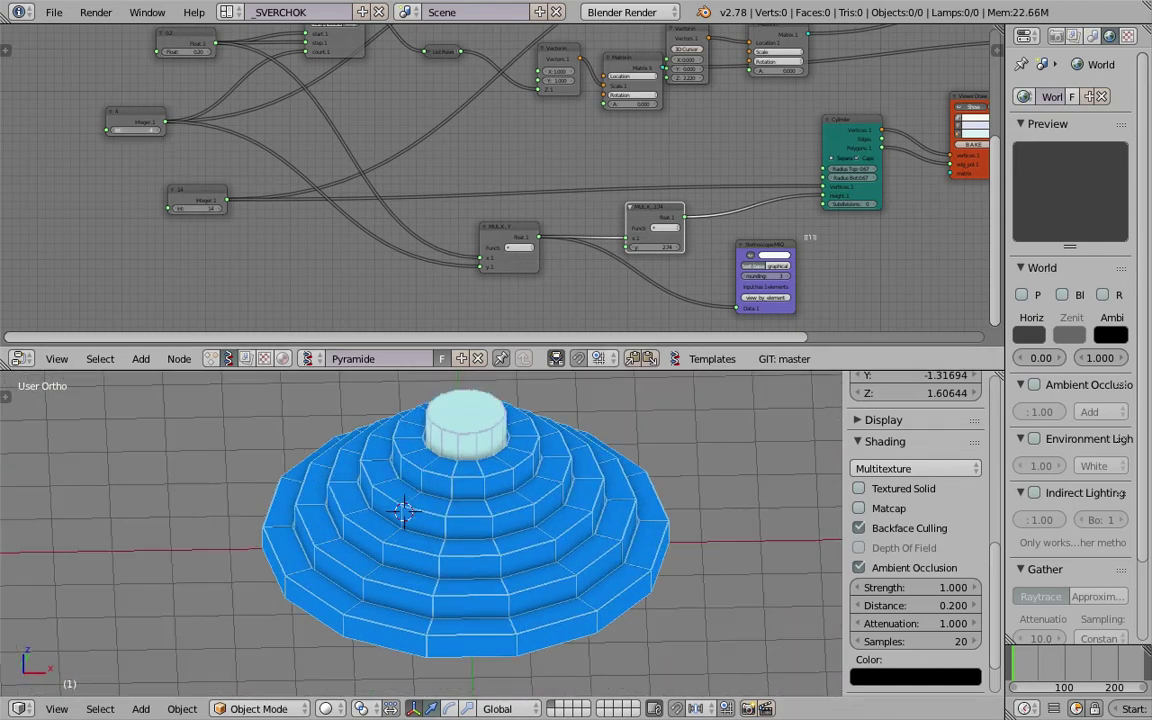
Step: Set the integer node controlling the number of pyramid levels to 5
middle_click_drag(605, 528, 146, 150)
scroll(540, 517, "down", 2)
mouse_move(138, 130)
left_mouse_down()
mouse_move(150, 130)
mouse_move(128, 130)
left_mouse_up()
middle_click_drag(212, 143, 213, 162)
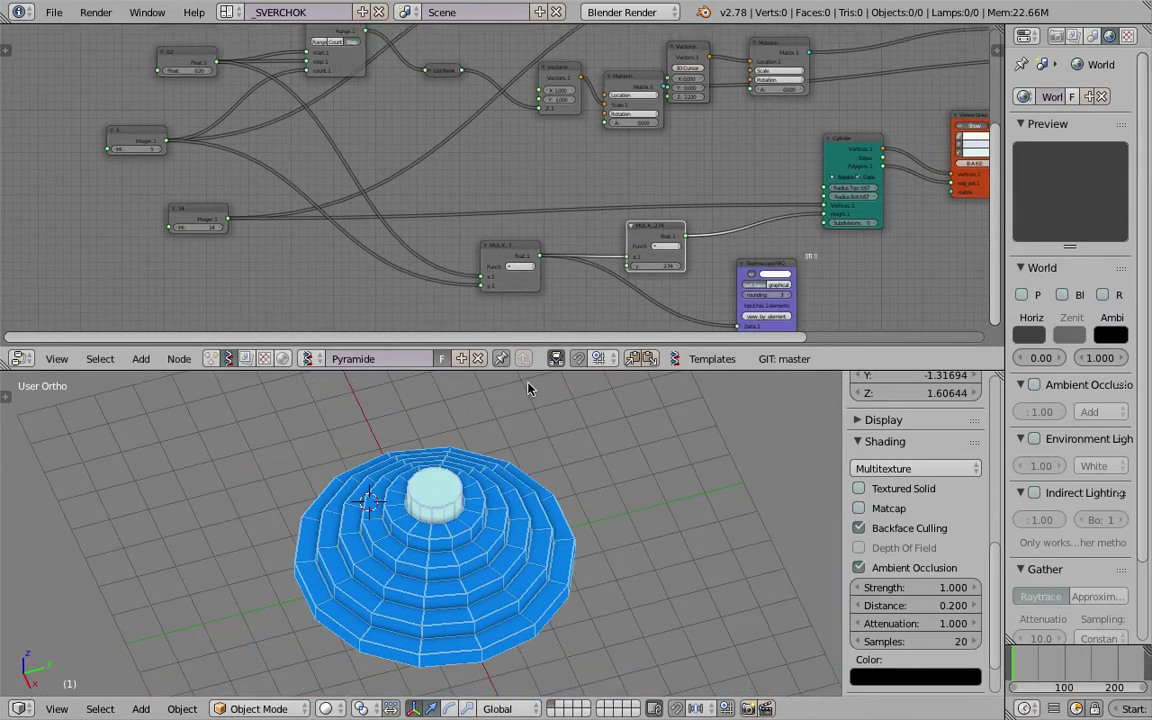
Step: Bake the Viewer Draw output of the stepped pyramid and its cylinder into mesh objects
scroll(530, 388, "down", 1)
middle_click_drag(784, 185, 375, 146)
middle_click_drag(621, 123, 602, 225)
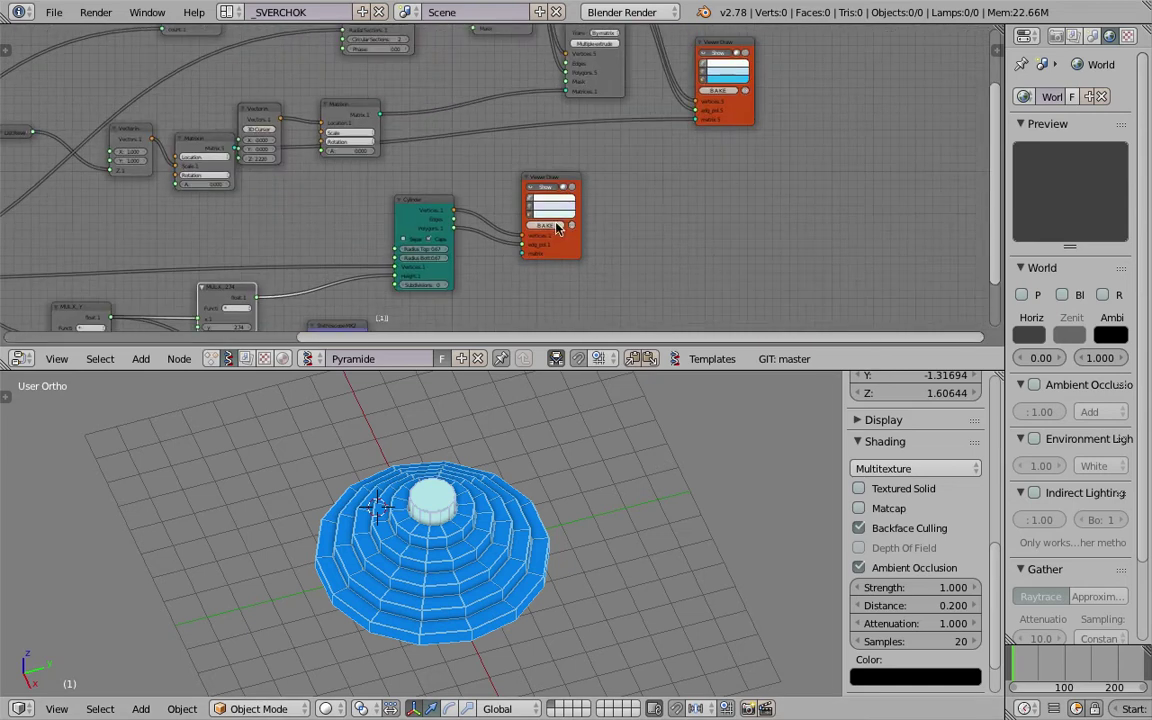
left_click(725, 92)
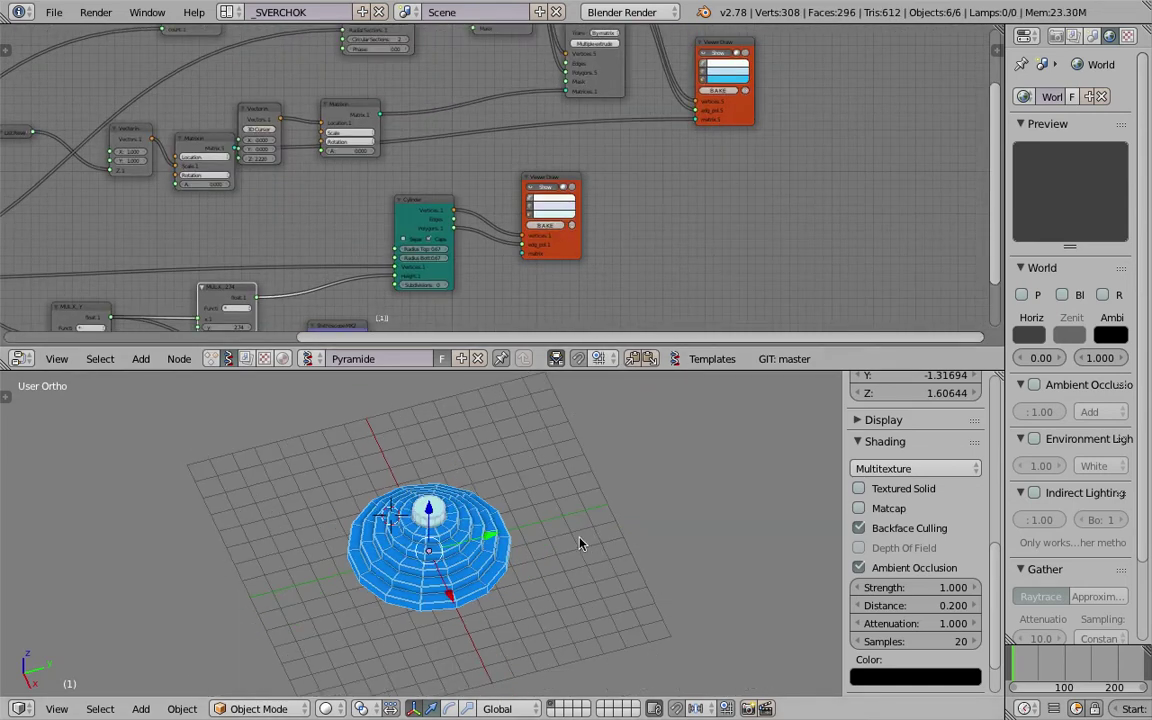
Step: Move the baked pyramid along the Y axis clear of the node preview, and enlarge the 3D view
key("g")
key("y")
left_click(725, 496)
middle_click_drag(725, 496, 455, 490, "shift")
scroll(455, 488, "up", 3)
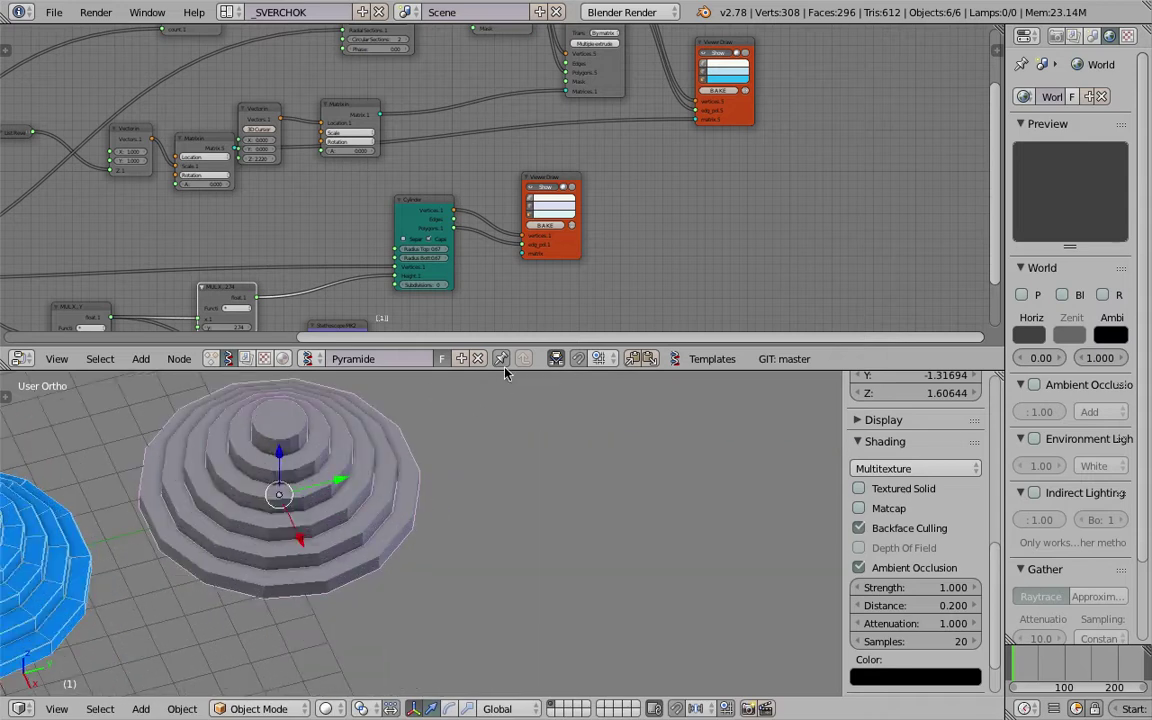
left_click_drag(506, 369, 505, 168)
scroll(545, 455, "up", 1)
middle_click_drag(464, 346, 512, 427, "shift")
scroll(545, 455, "up", 3)
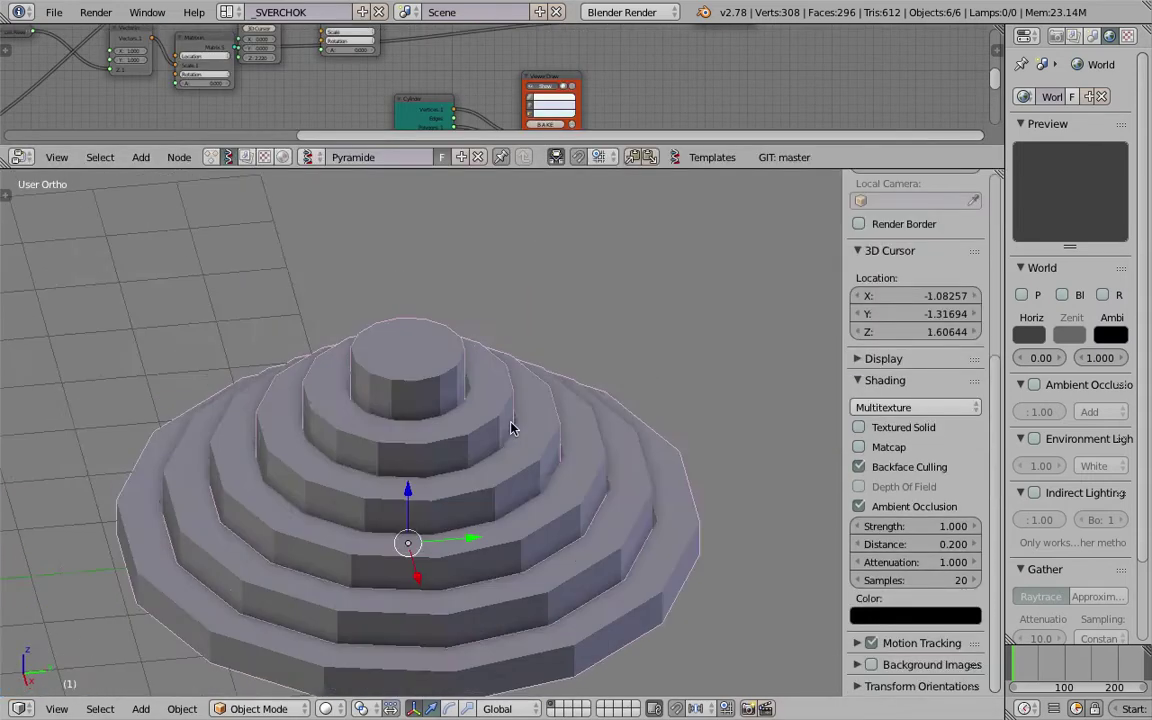
Step: Move the baked pyramid's lowest, widest ring along the Y axis away from the other pieces
scroll(514, 440, "down", 3)
right_click(590, 505)
scroll(568, 496, "down", 3)
key("g")
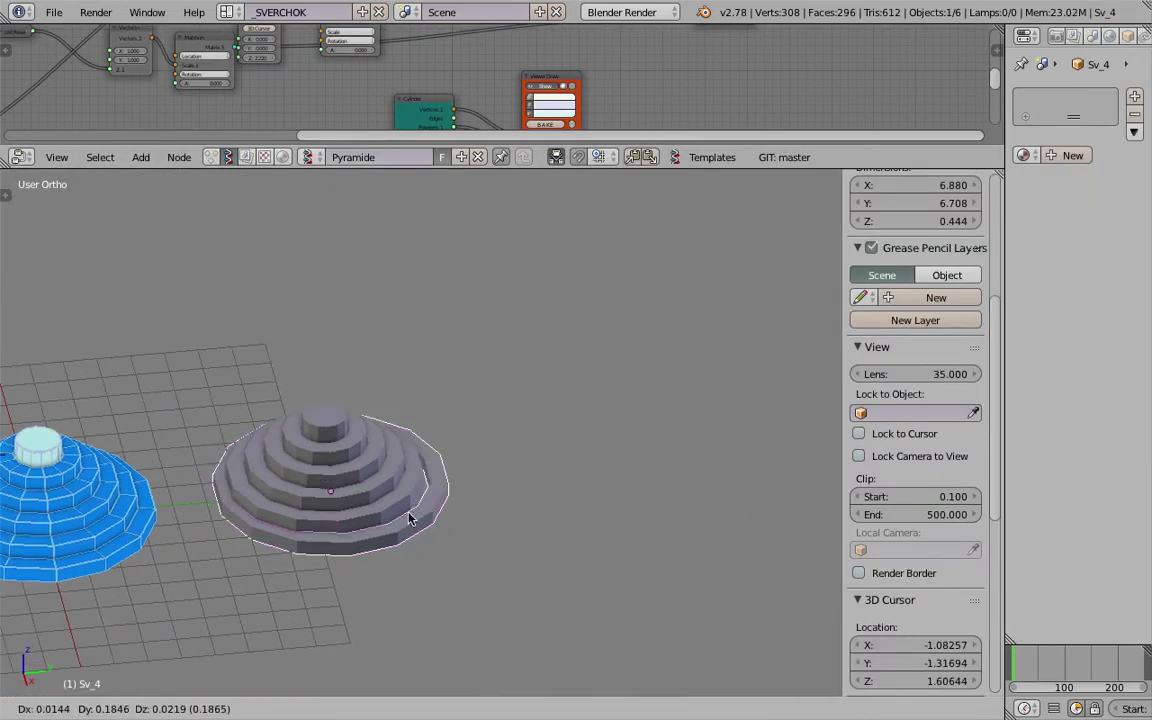
key("y")
left_click(507, 494)
Step: Move the second ring from the bottom of the baked pyramid along the Y axis towards the separated lowest ring
key("g")
key("y")
right_click(377, 510)
right_click(376, 512)
key("g")
key("y")
left_click(519, 505)
Step: Move the third and fourth rings from the bottom along the Y axis into the relocated rings
right_click(366, 482)
key("g")
key("y")
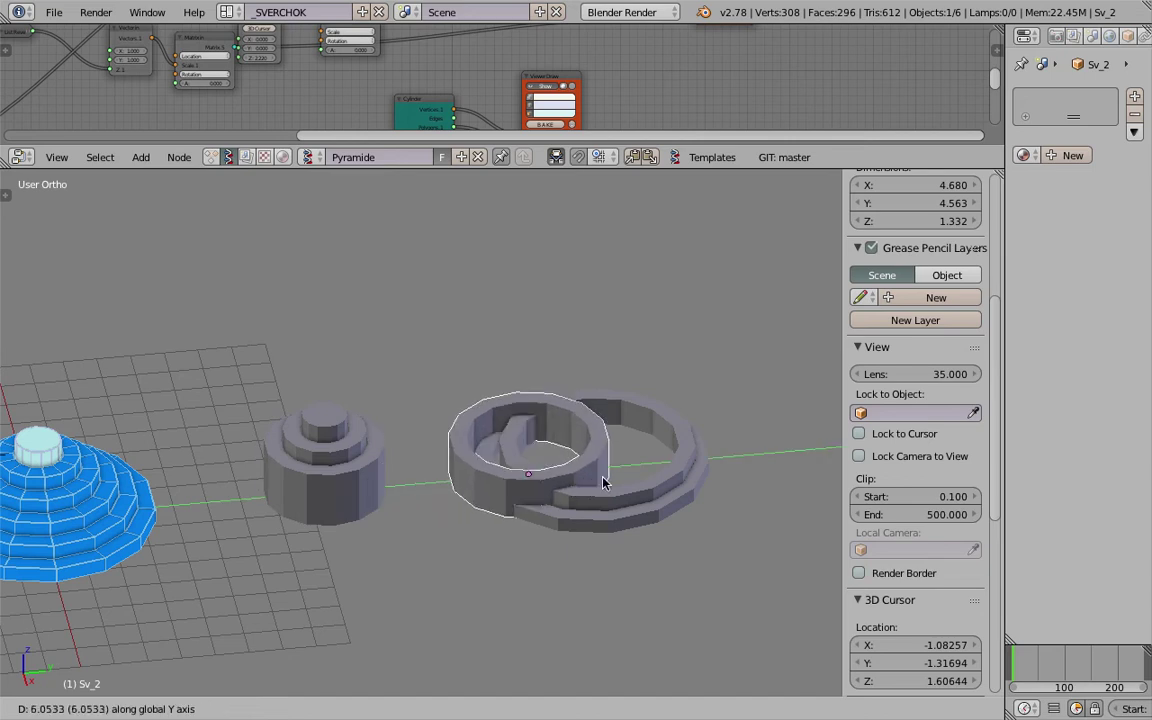
left_click(638, 473)
right_click(373, 475)
key("g")
key("y")
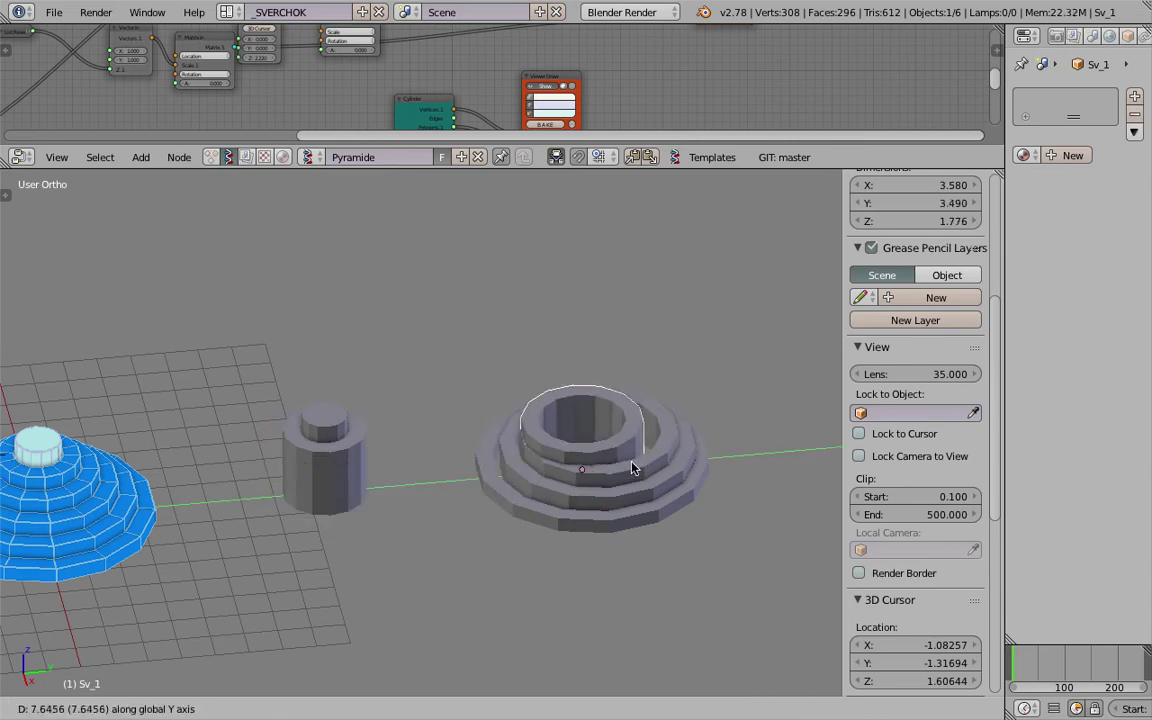
left_click(645, 467)
Step: Move the smallest ring and the central cylinder along the Y axis into the middle of the relocated rings
key("g")
key("y")
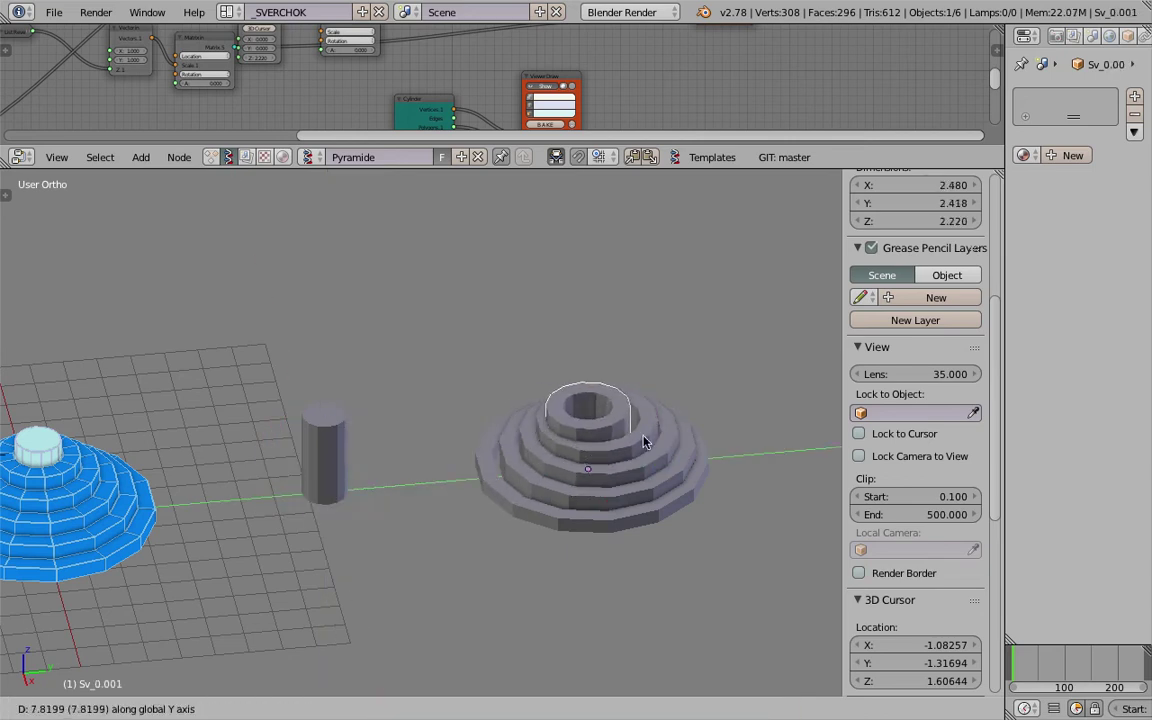
left_click(596, 438)
key("g")
key("y")
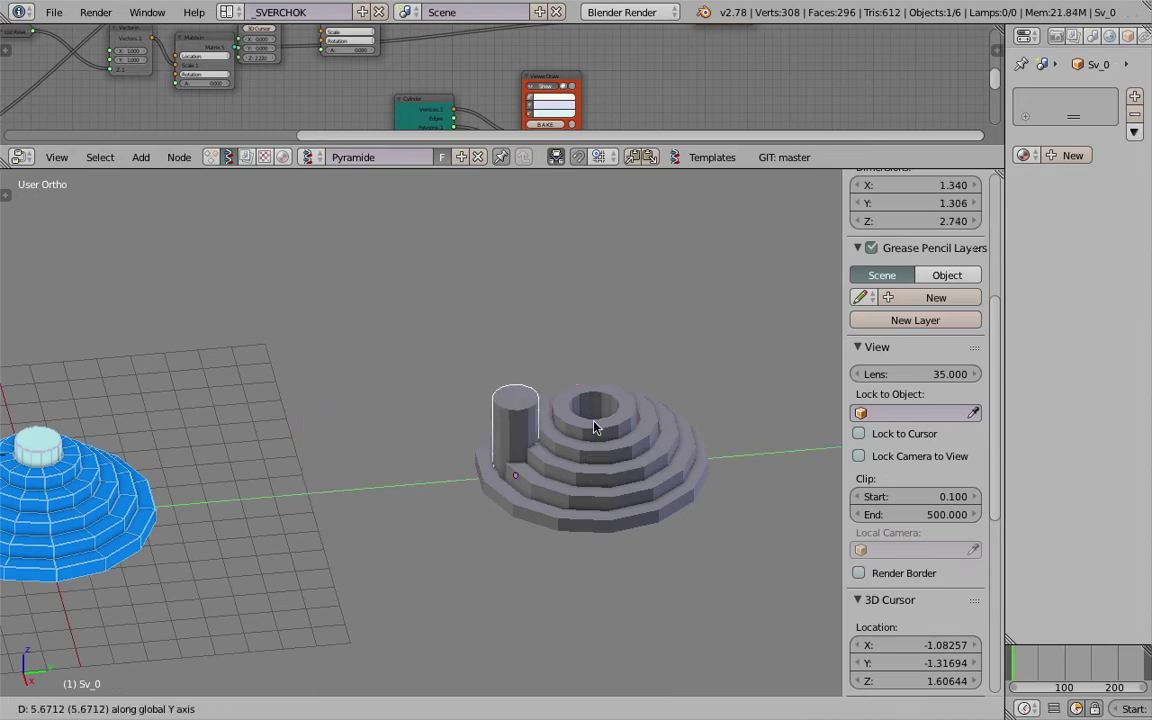
left_click(629, 425)
middle_click_drag(614, 436, 446, 420)
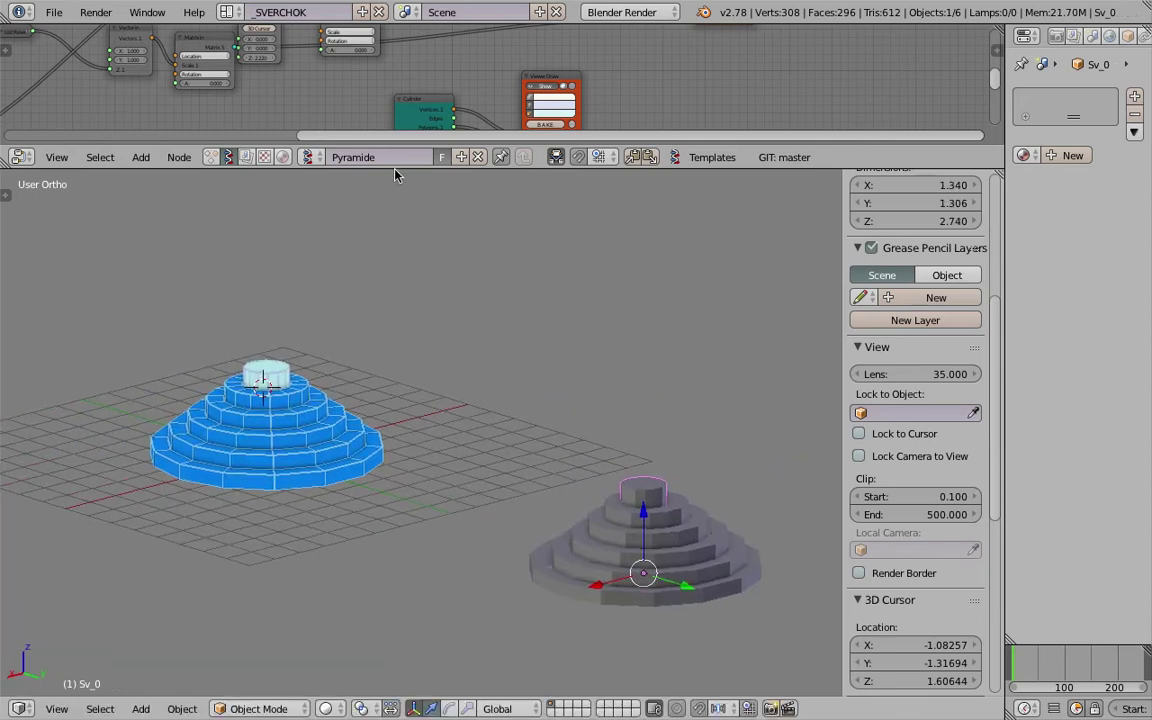
Step: Enlarge the node editor and raise the integer node for the number of pyramid levels to 24
left_click_drag(399, 167, 405, 449)
scroll(415, 286, "up", 3)
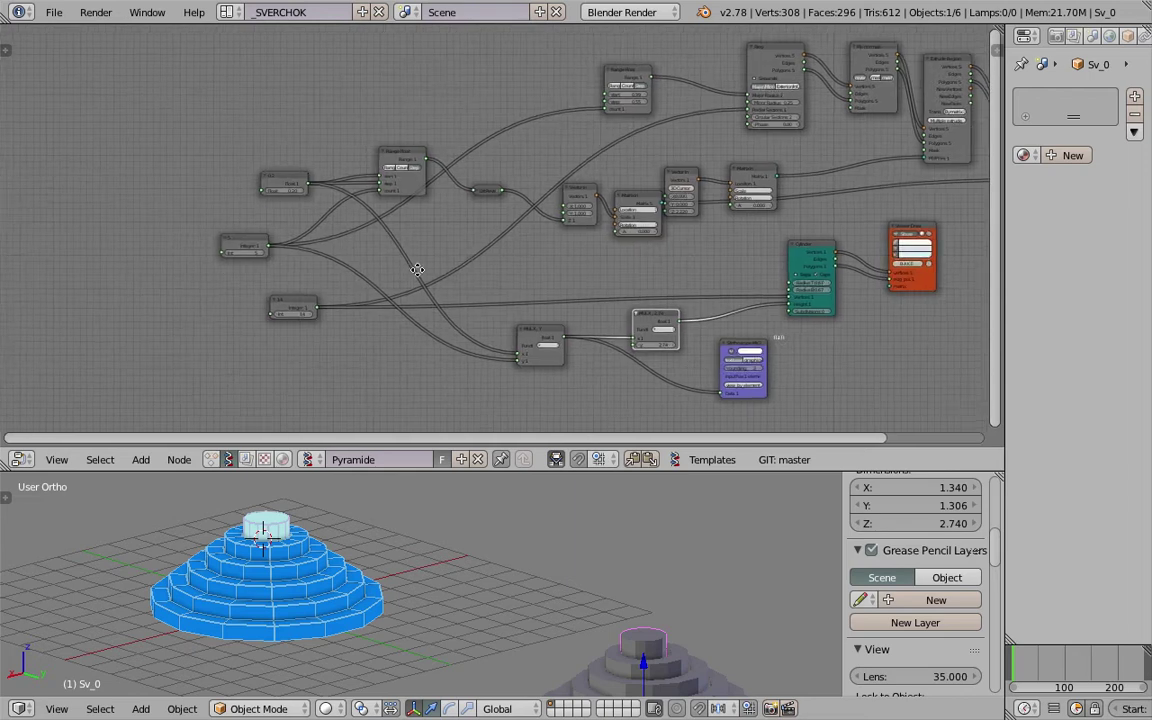
scroll(414, 280, "up", 3)
scroll(168, 285, "down", 1, "shift")
middle_click_drag(347, 557, 433, 561)
left_click_drag(102, 266, 115, 266)
middle_click_drag(339, 577, 490, 545, "shift")
scroll(514, 599, "down", 3)
mouse_move(104, 266)
left_mouse_down()
mouse_move(93, 266)
mouse_move(115, 266)
left_mouse_up()
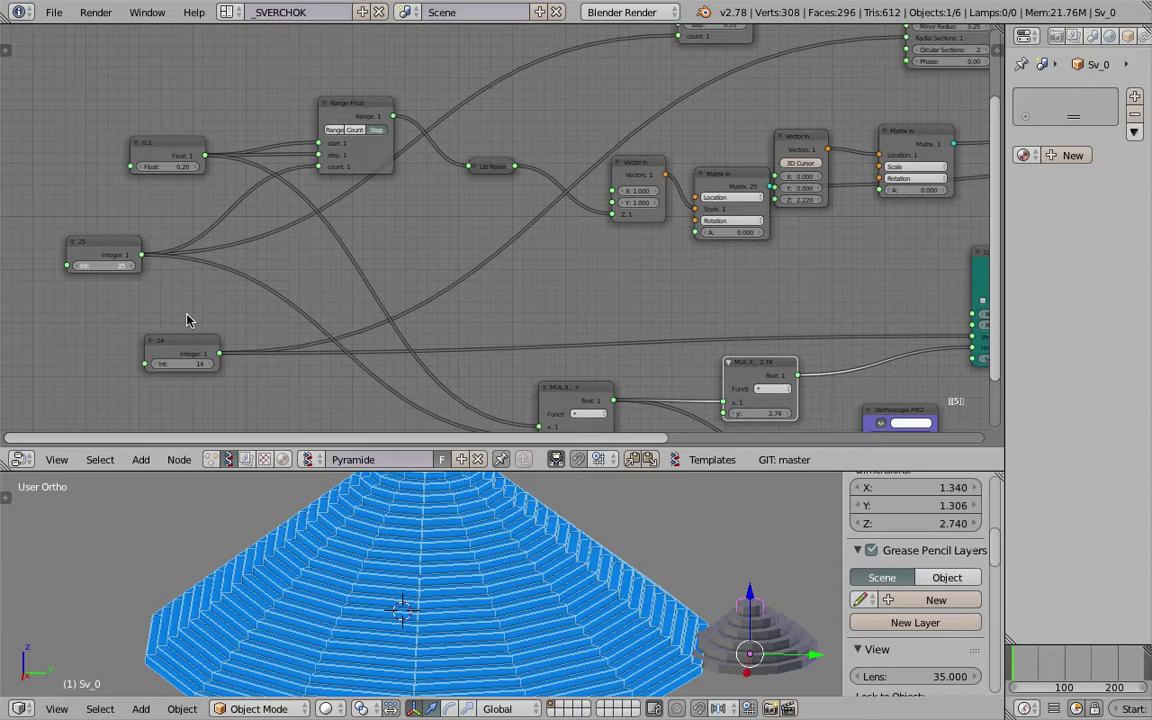
Step: Set the y value of the multiply node feeding the Cylinder height to 2.38
middle_click_drag(368, 237, 329, 257)
scroll(329, 257, "up", 2)
middle_click_drag(263, 212, 383, 319)
middle_click_drag(589, 378, 406, 243)
middle_click_drag(578, 397, 405, 326)
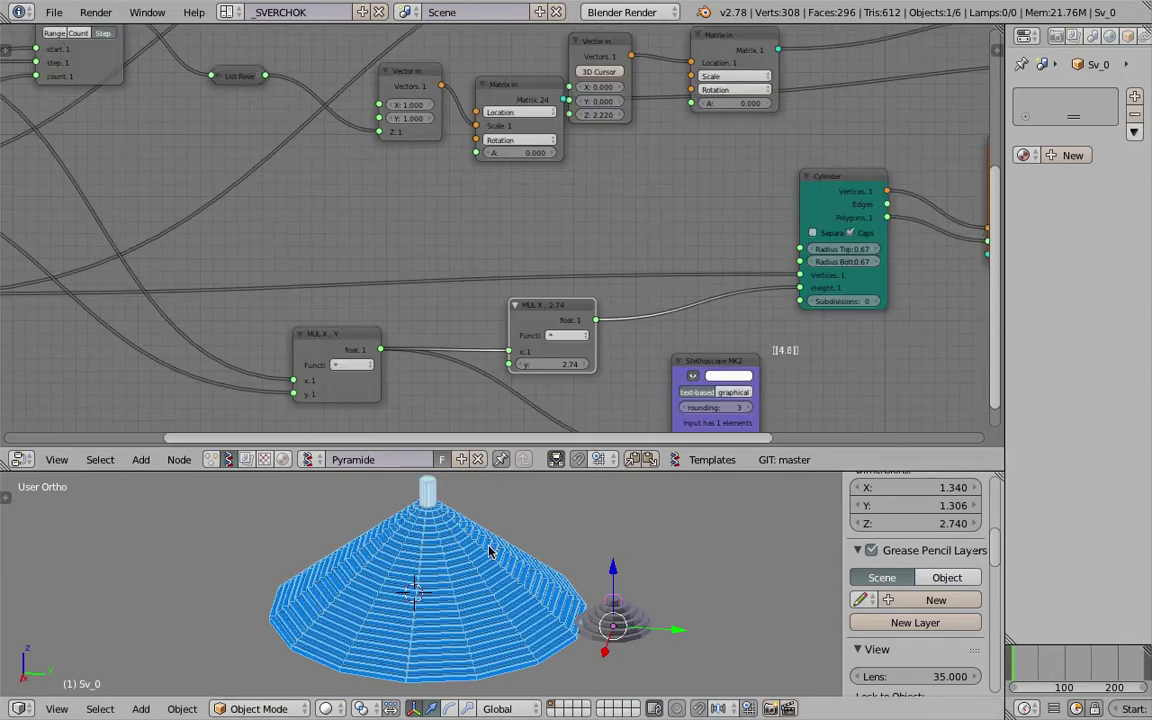
scroll(500, 520, "up", 4)
left_click_drag(548, 366, 544, 366)
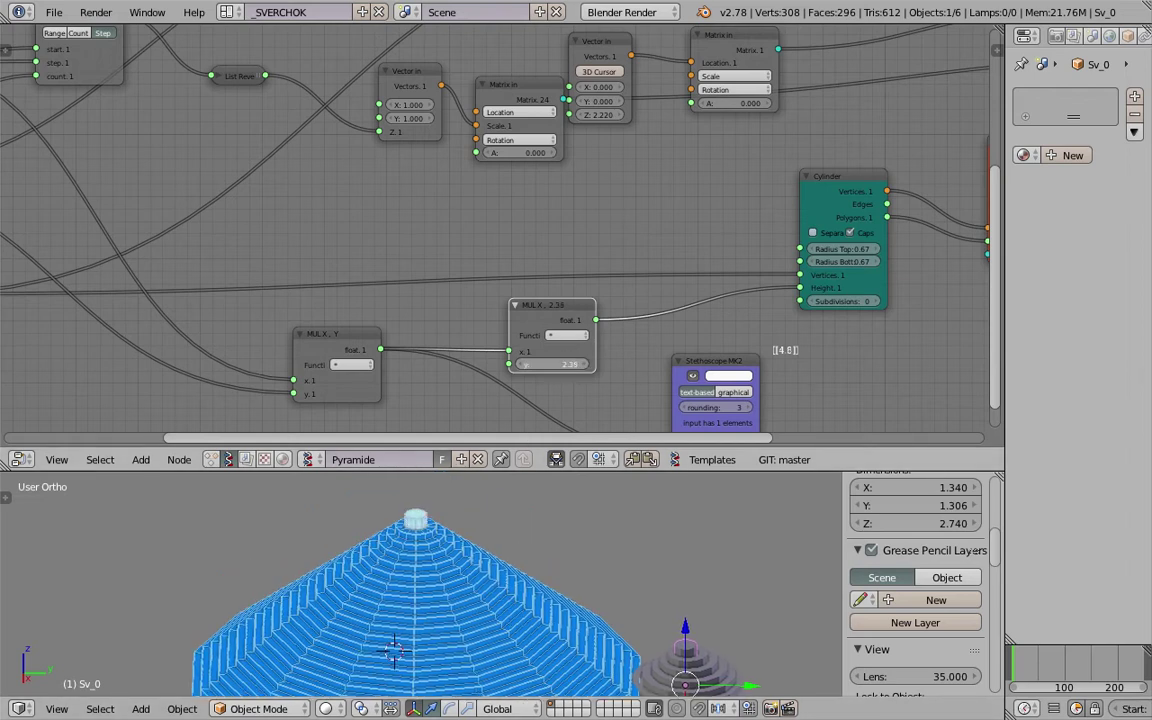
Step: Set the float node controlling the height of each pyramid level to 0.38
scroll(399, 267, "down", 2)
middle_click_drag(399, 267, 958, 245)
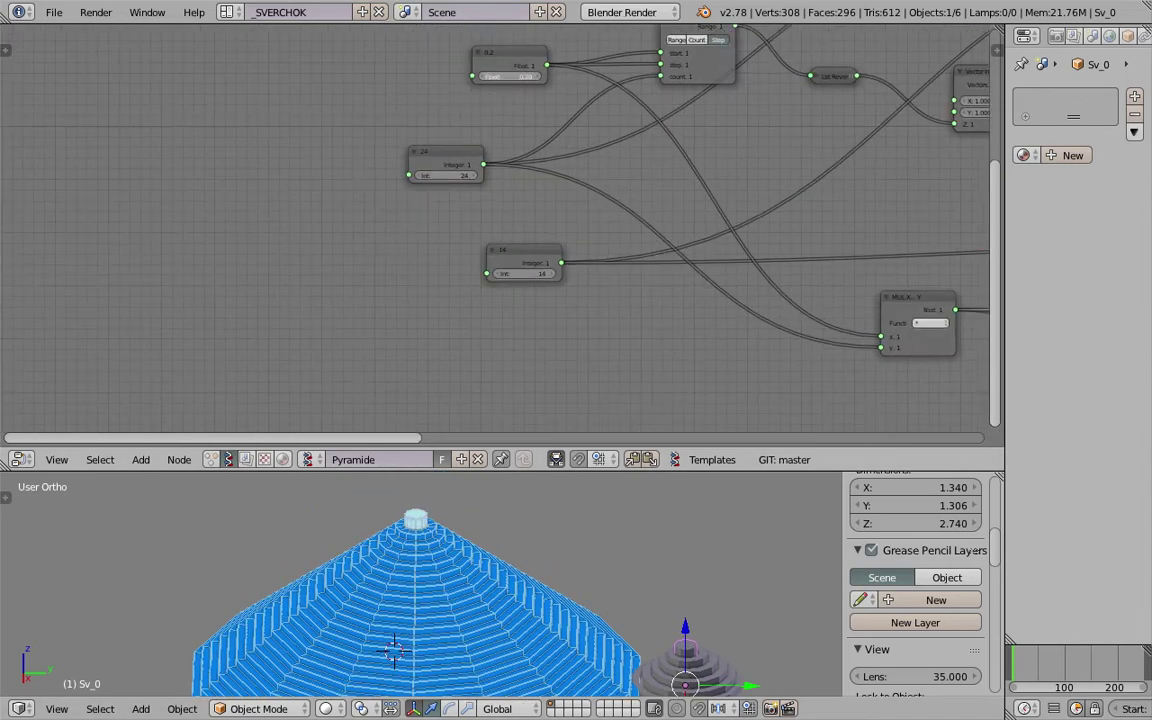
mouse_move(512, 76)
left_mouse_down()
mouse_move(502, 76)
mouse_move(530, 76)
left_mouse_up()
scroll(588, 605, "down", 3)
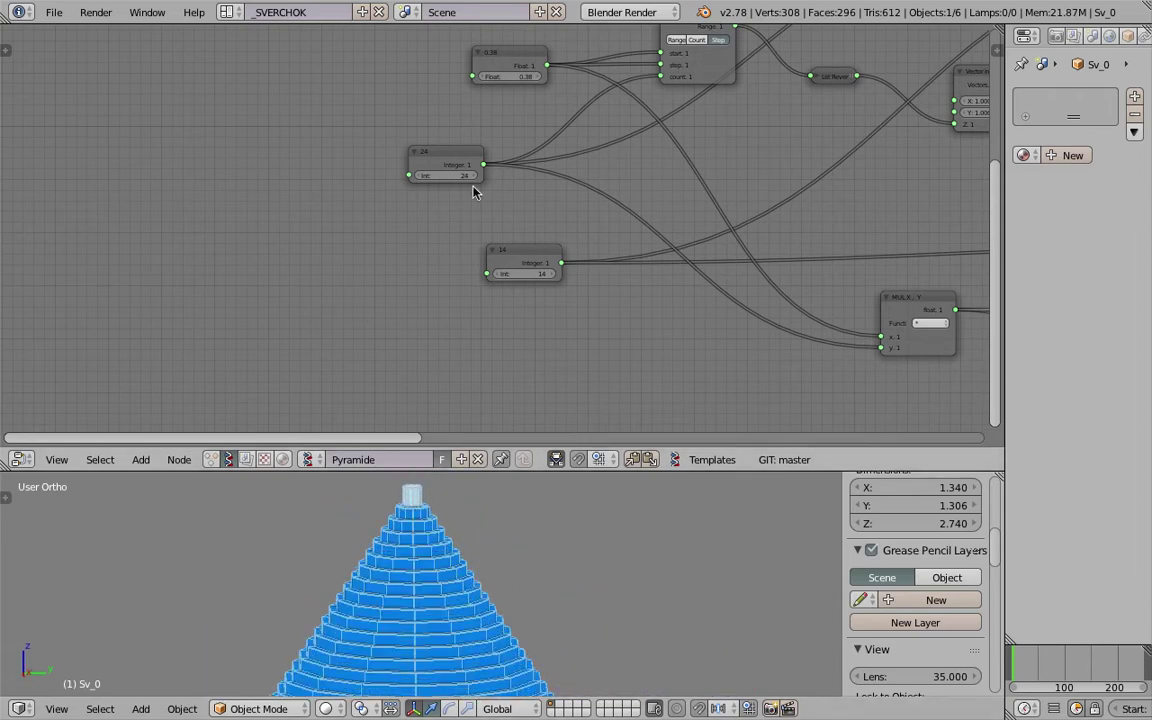
Step: Reduce the integer node for the number of pyramid levels to 19
left_click_drag(446, 175, 432, 175)
middle_click_drag(442, 550, 371, 636)
scroll(371, 636, "up", 2)
middle_click_drag(658, 183, 305, 290)
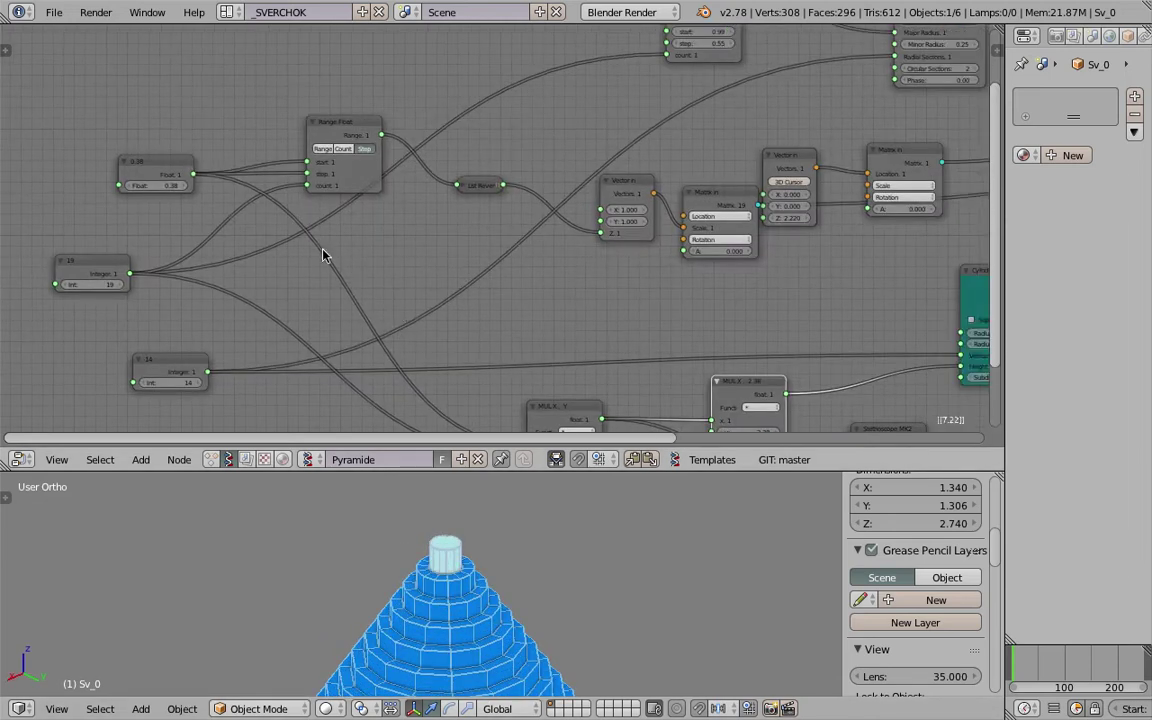
Step: Reduce the integer node controlling the pyramid's number of sides to 1
middle_click_drag(195, 397, 230, 268)
left_click_drag(246, 267, 220, 267)
middle_click_drag(456, 518, 432, 626)
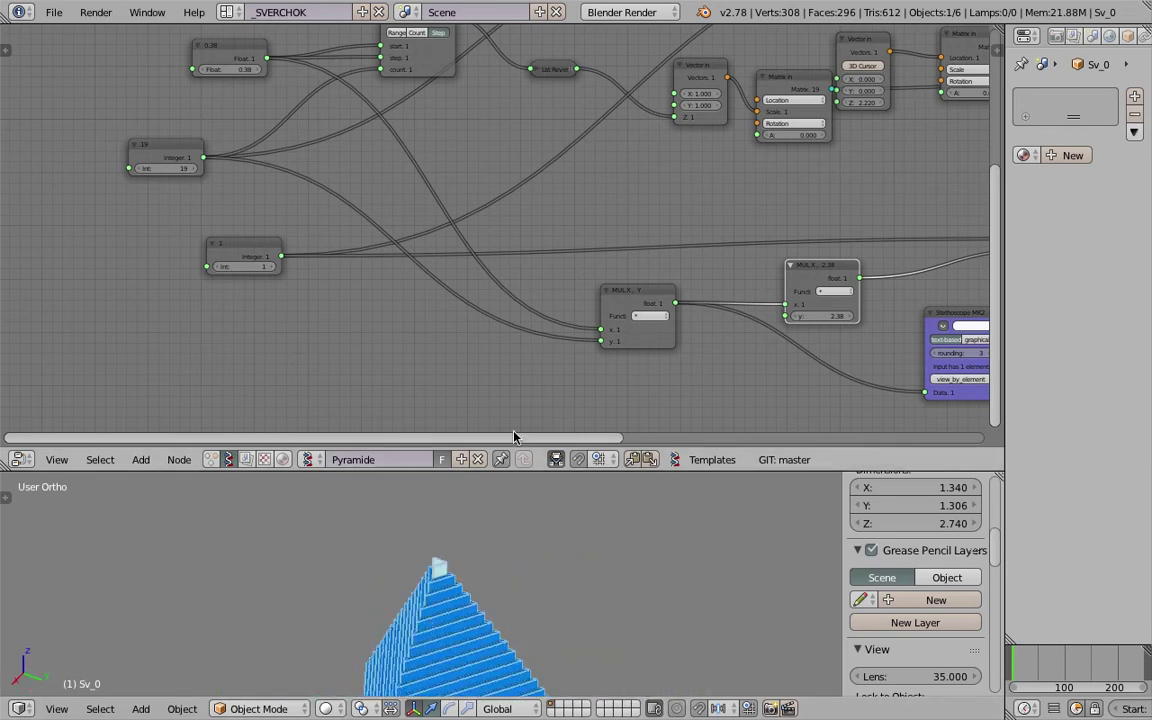
Step: Examine the whole node tree and the baked stepped pyramid in the 3D view
scroll(388, 361, "down", 5)
middle_click_drag(388, 361, 215, 416)
middle_click_drag(674, 610, 559, 474, "shift")
middle_click_drag(525, 622, 457, 497, "shift")
scroll(457, 497, "up", 3)
left_click_drag(473, 503, 577, 572)
middle_click_drag(577, 570, 512, 487)
left_click_drag(451, 592, 478, 689)
middle_click_drag(481, 685, 465, 442)
middle_click_drag(470, 490, 493, 570)
scroll(493, 570, "up", 3)
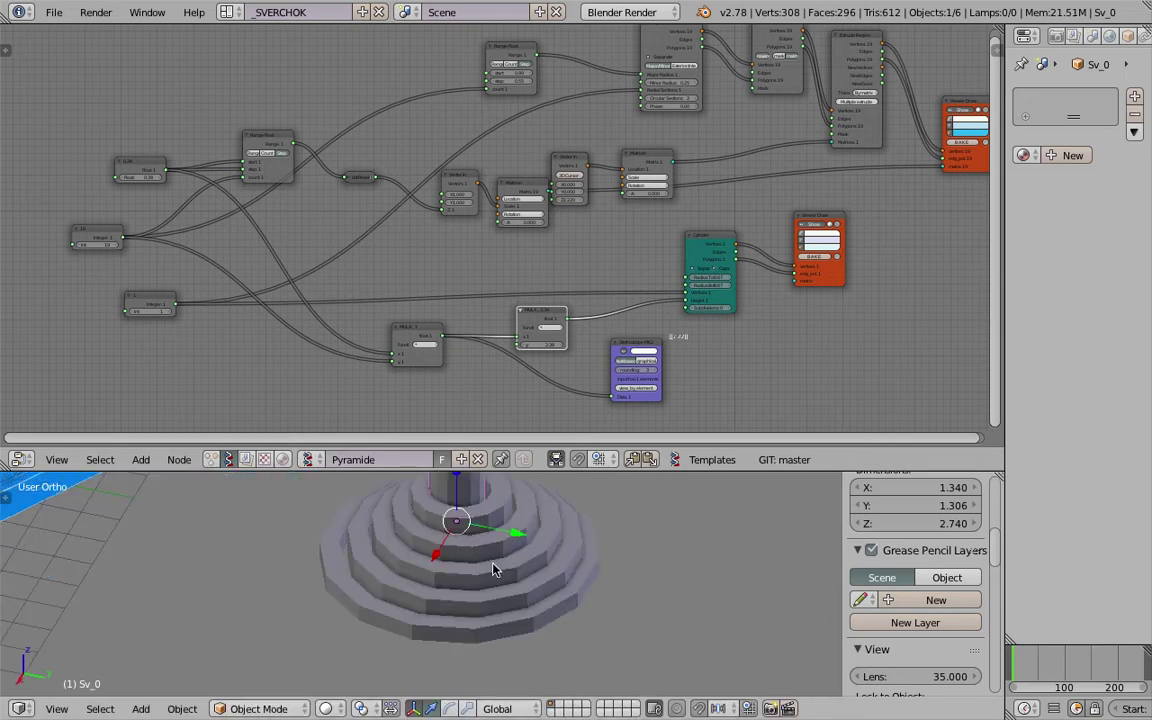
Step: Select the baked pyramid's bottom level and inspect the separate meshes, switching between wireframe and solid shading
right_click(410, 608)
middle_click_drag(410, 608, 376, 596)
key("z")
key("z")
key("z")
key("z")
middle_click_drag(552, 588, 440, 525)
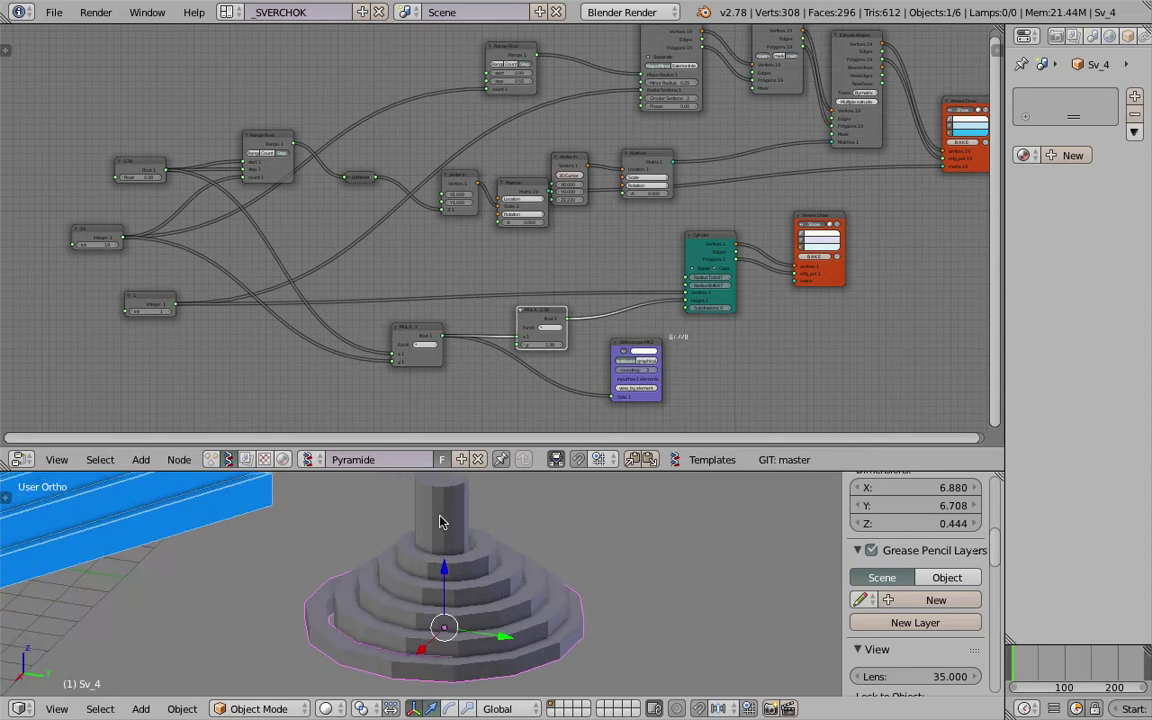
scroll(440, 525, "up", 2)
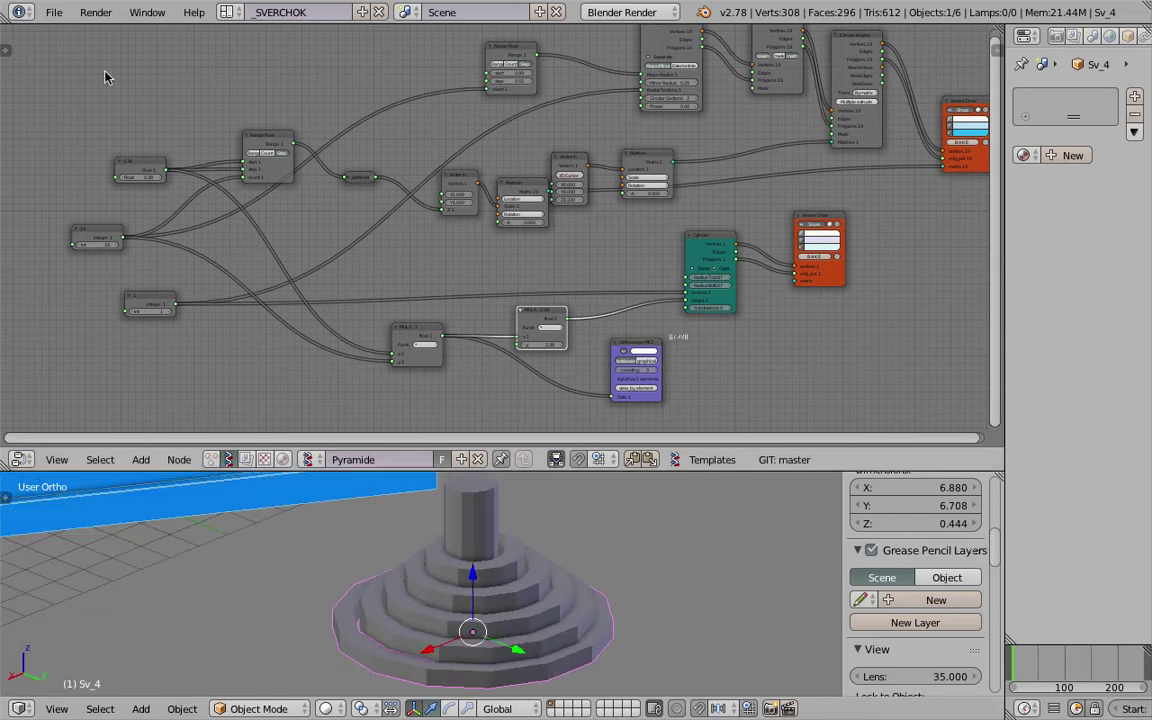
Step: Start a new file with the default startup scene
left_click(54, 12)
left_click(60, 29)
left_click(70, 44)
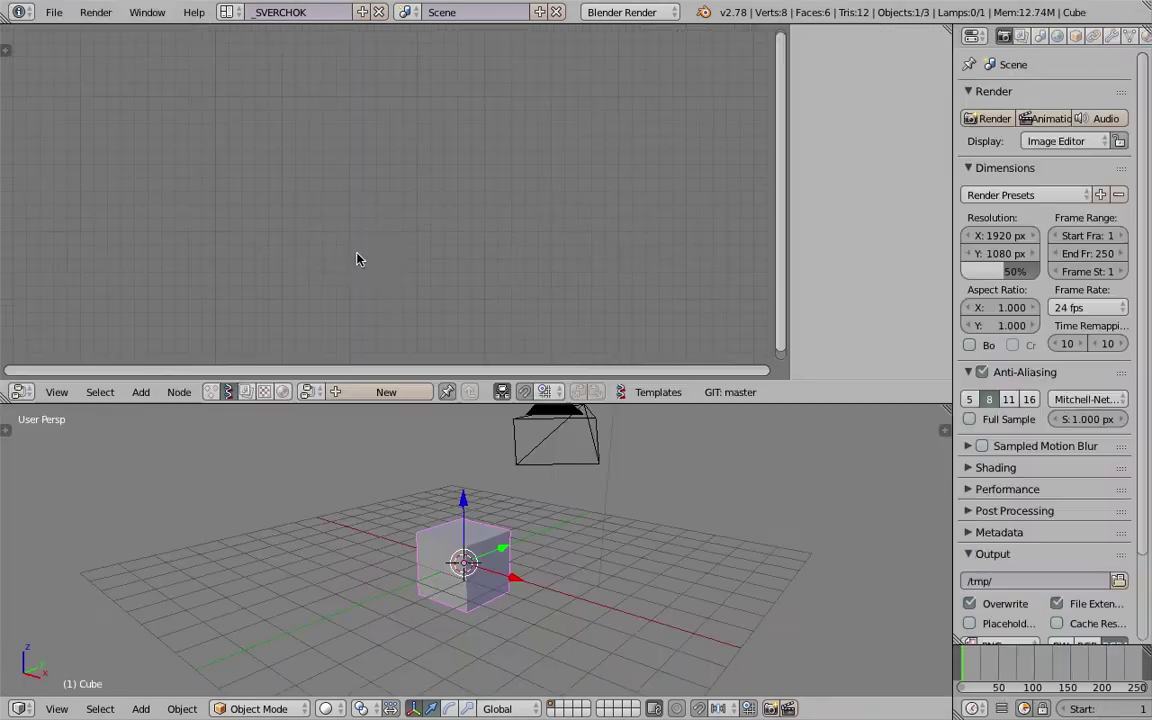
Step: Delete all the default objects from the scene
middle_click_drag(587, 578, 507, 548)
key("a")
key("a")
key("x")
left_click(507, 548)
scroll(495, 530, "down", 2)
middle_click_drag(393, 501, 507, 515)
Step: Create a new Sverchok node tree, hide the node editor's sidebar and adjust the split with the 3D view
left_click(386, 392)
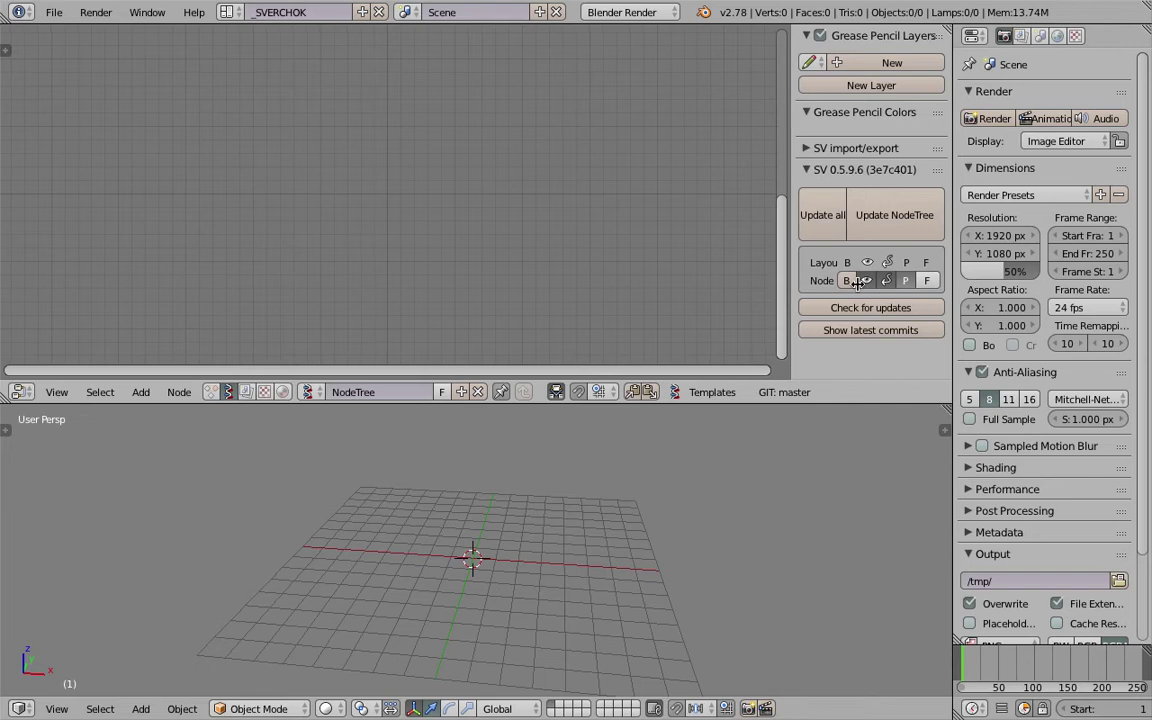
key("n")
left_click_drag(861, 397, 865, 331)
middle_click_drag(515, 485, 547, 490)
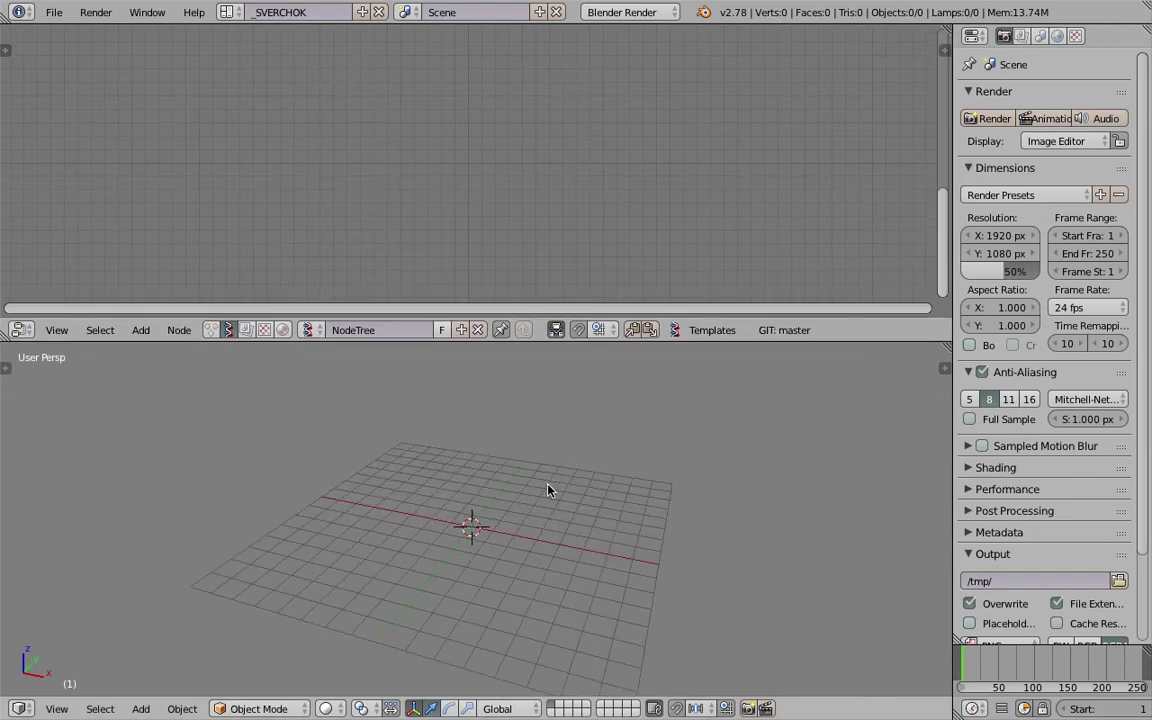
left_click_drag(545, 341, 548, 370)
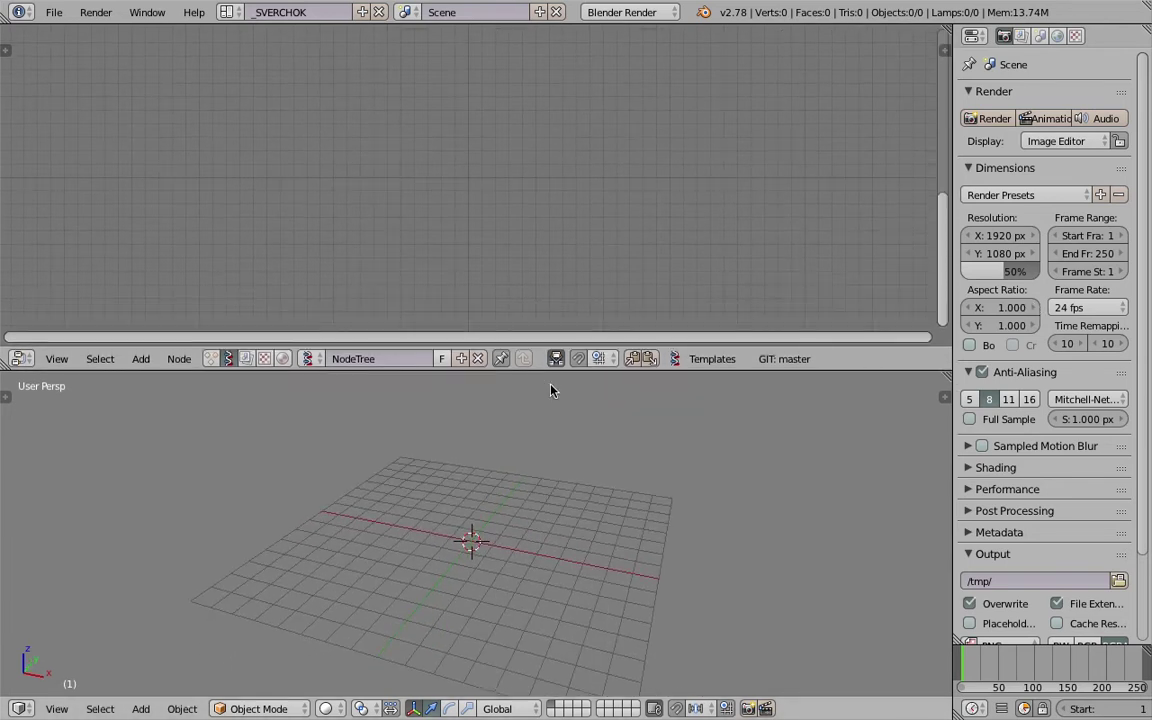
middle_click_drag(503, 453, 363, 391)
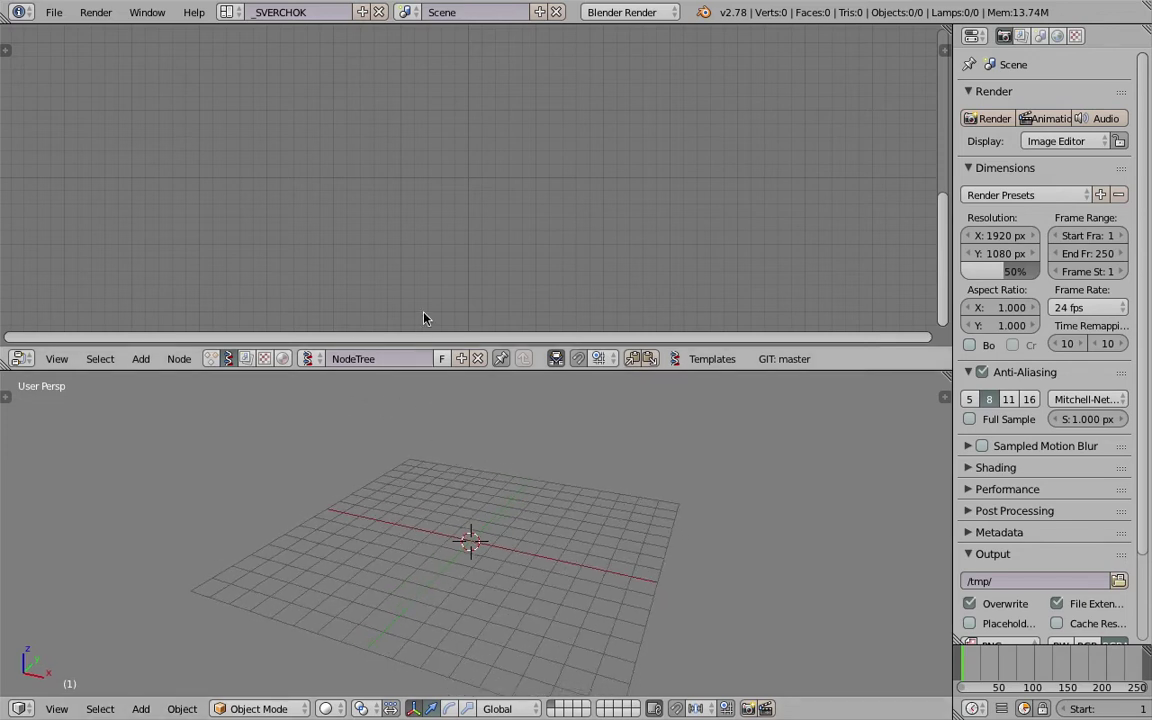
middle_click_drag(463, 450, 437, 452)
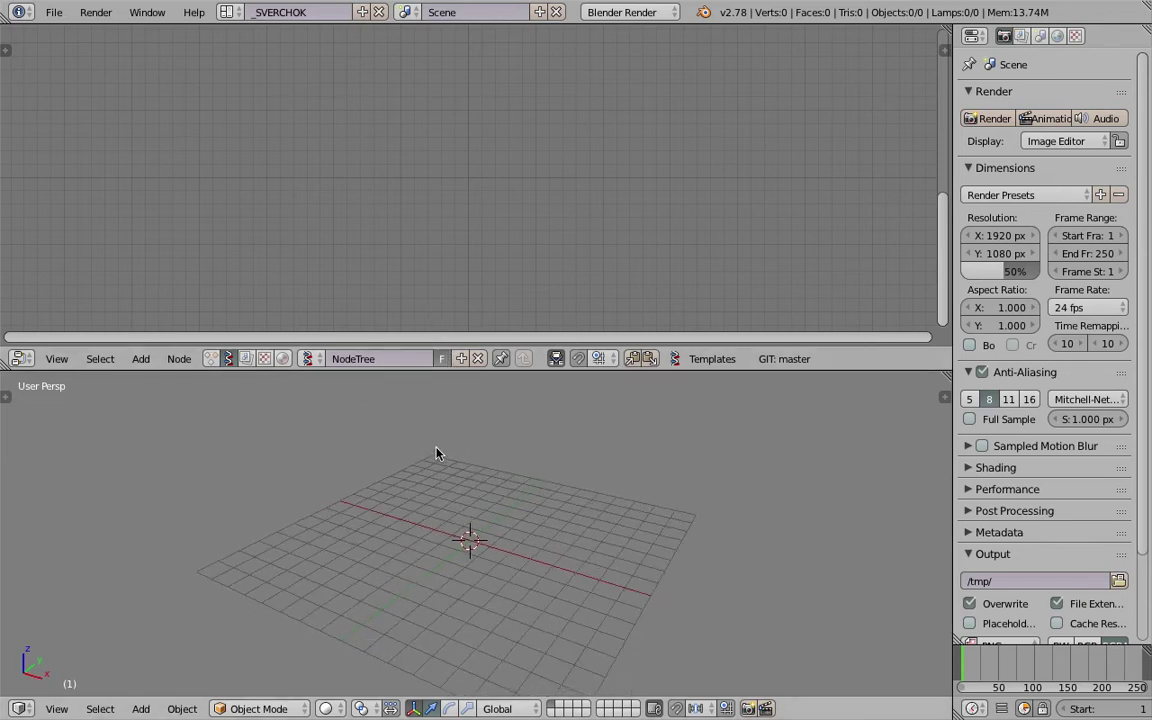
Step: Add a Cylinder node to the node tree
key("shift+a")
left_click(345, 207)
type("cy")
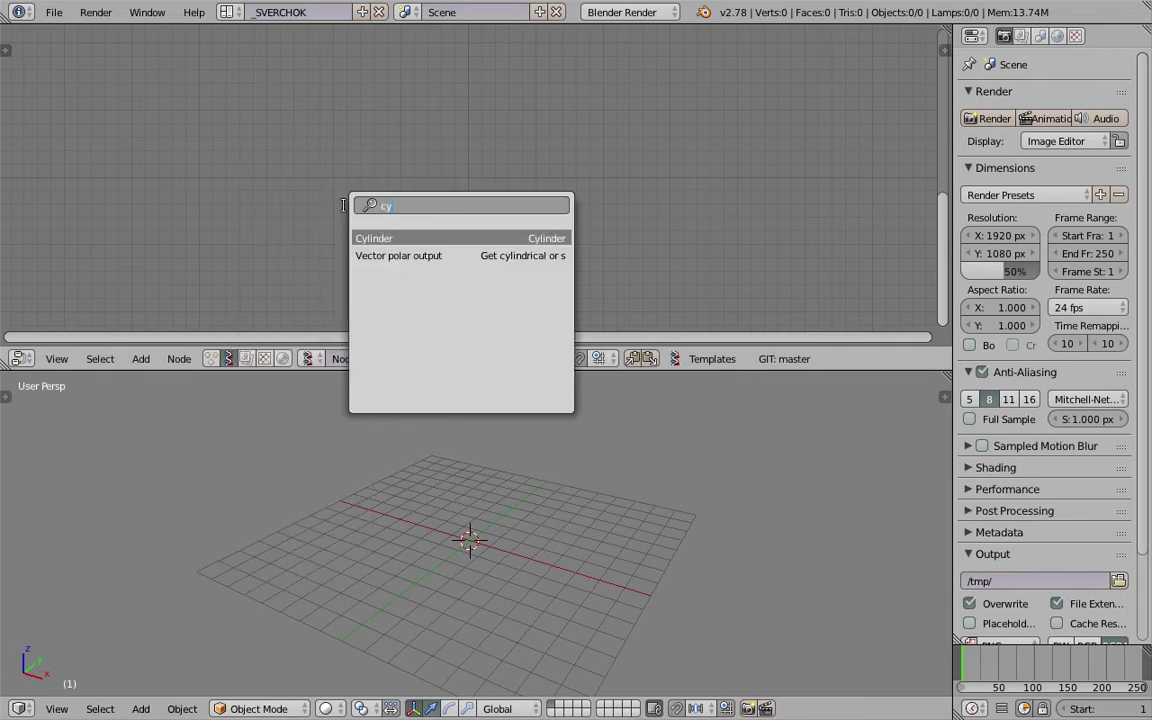
key("Return")
left_click(232, 117)
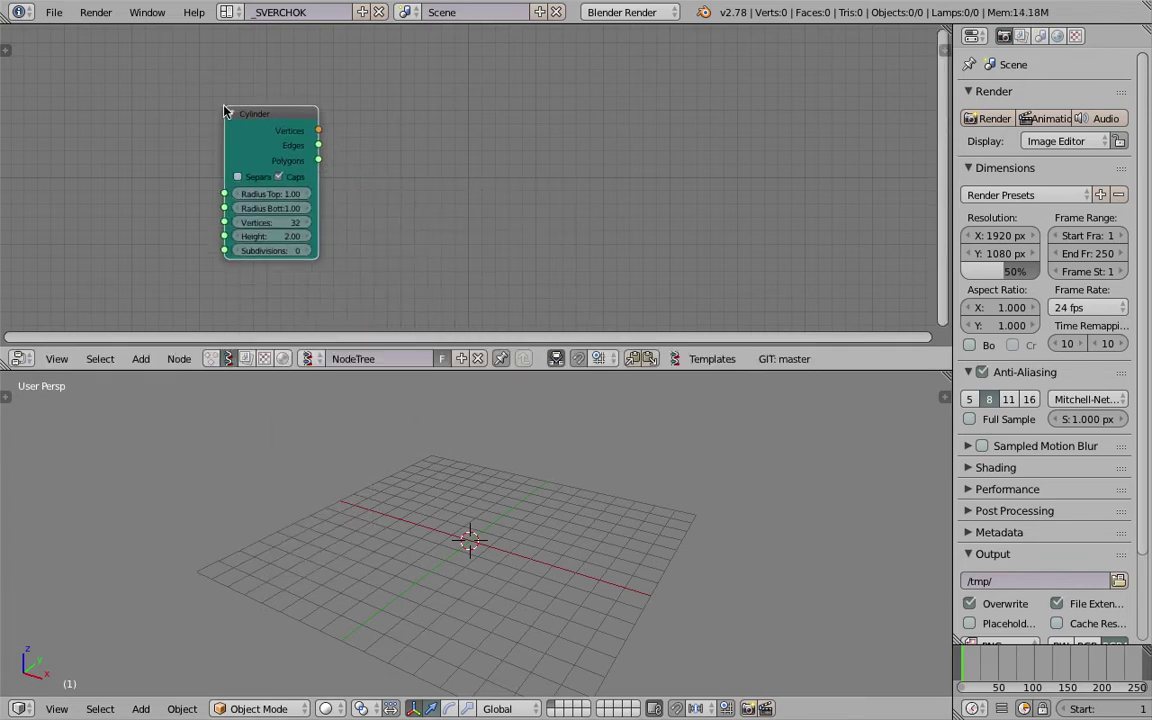
Step: Add a Viewer Draw node beside the Cylinder node
key("shift+a")
left_click(460, 147)
type("view")
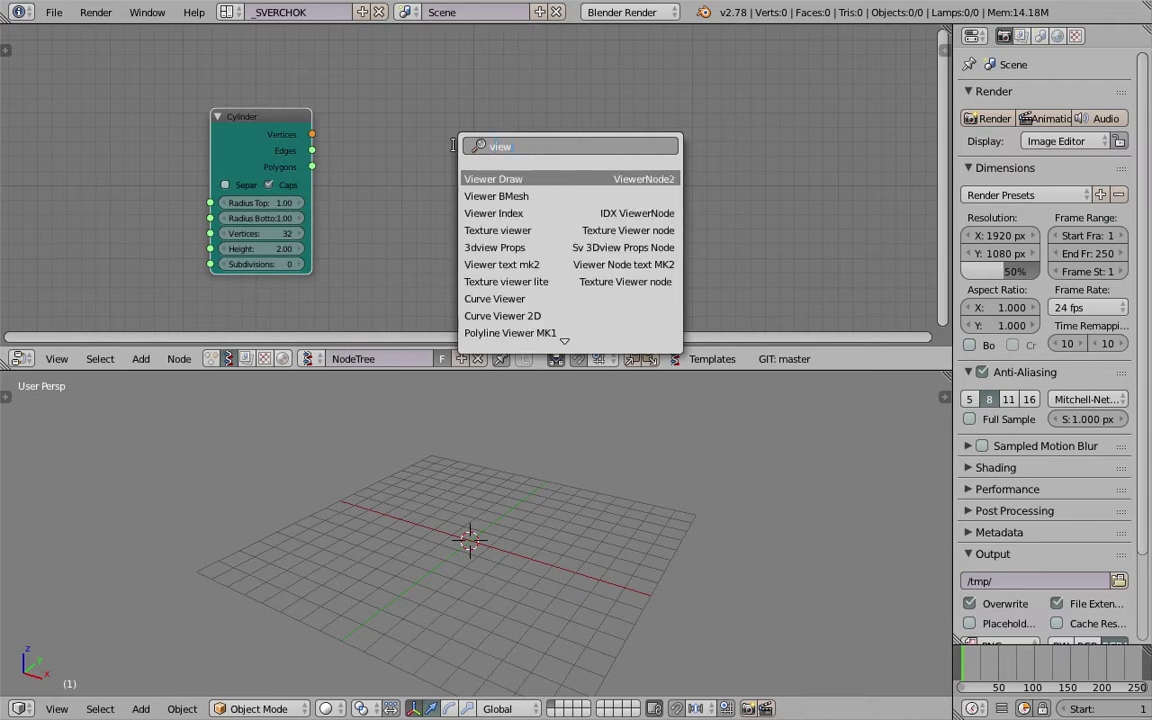
key("Return")
left_click(550, 118)
Step: Connect the Cylinder's Vertices and Polygons outputs to the Viewer Draw's vertices and edg_pol inputs
left_click_drag(312, 134, 341, 147)
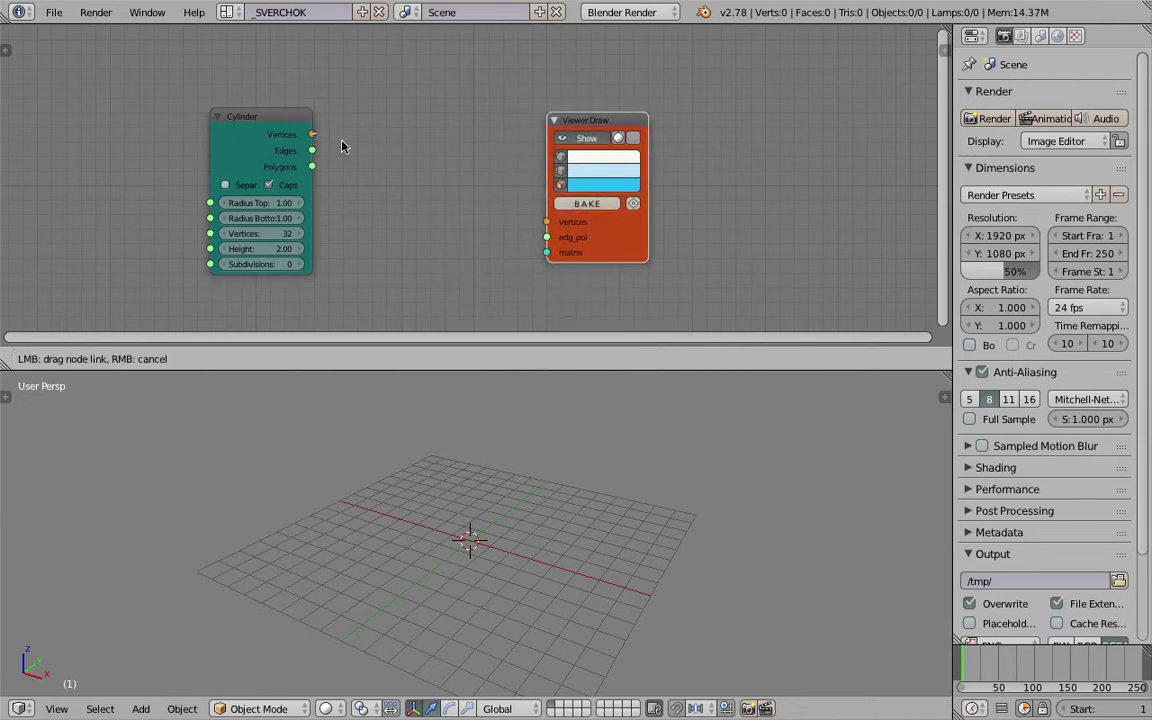
left_click_drag(523, 221, 547, 221)
mouse_move(312, 166)
left_mouse_down()
mouse_move(547, 237)
mouse_move(327, 167)
mouse_move(320, 175)
left_mouse_up()
scroll(467, 432, "up", 4)
Step: Set the Cylinder node's Vertices to 4
middle_click_drag(257, 238, 321, 249)
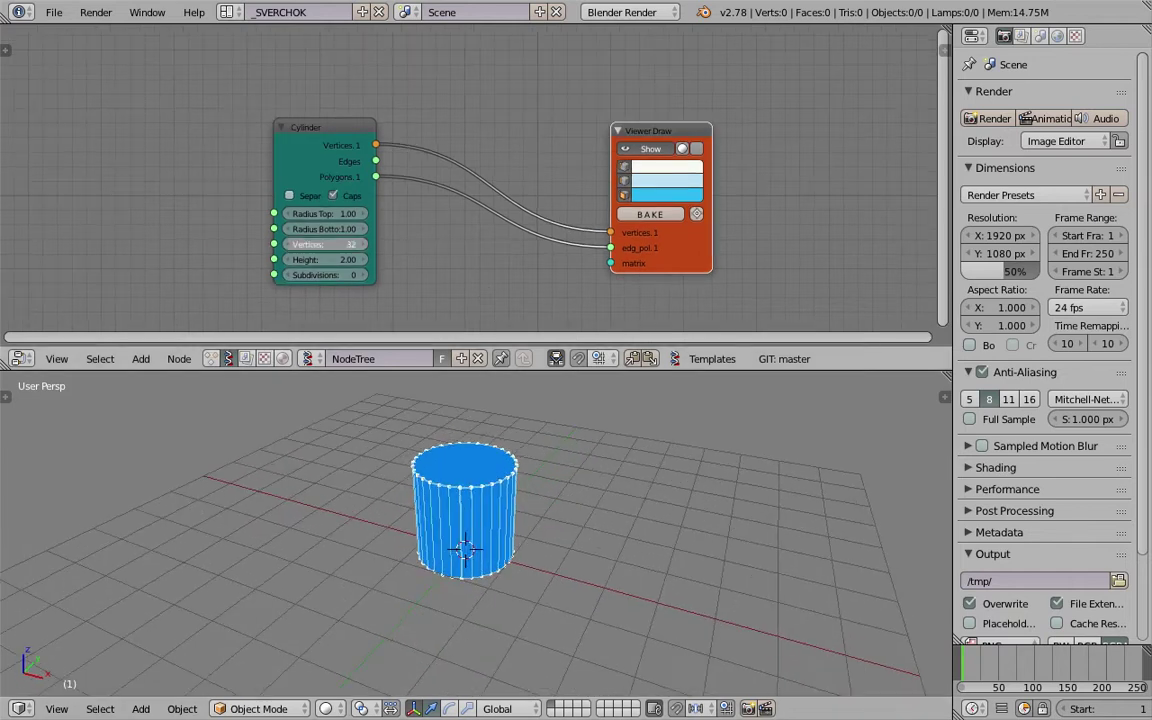
key("Return")
middle_click_drag(520, 560, 380, 478)
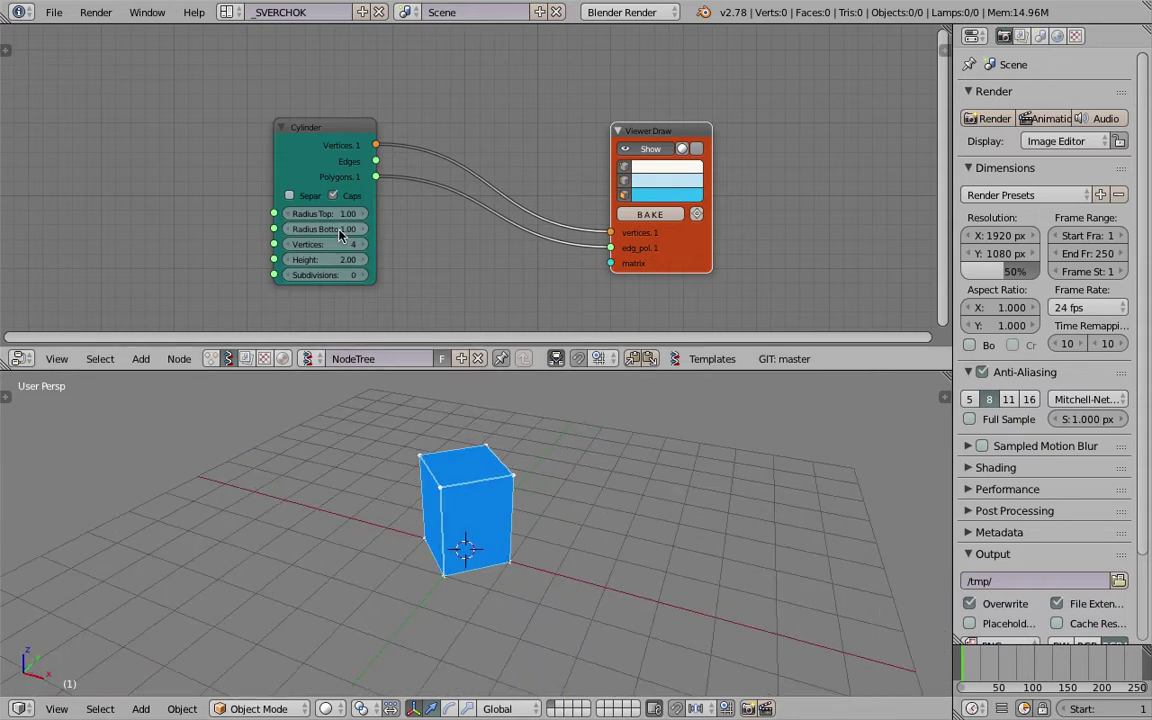
middle_click_drag(455, 440, 486, 491)
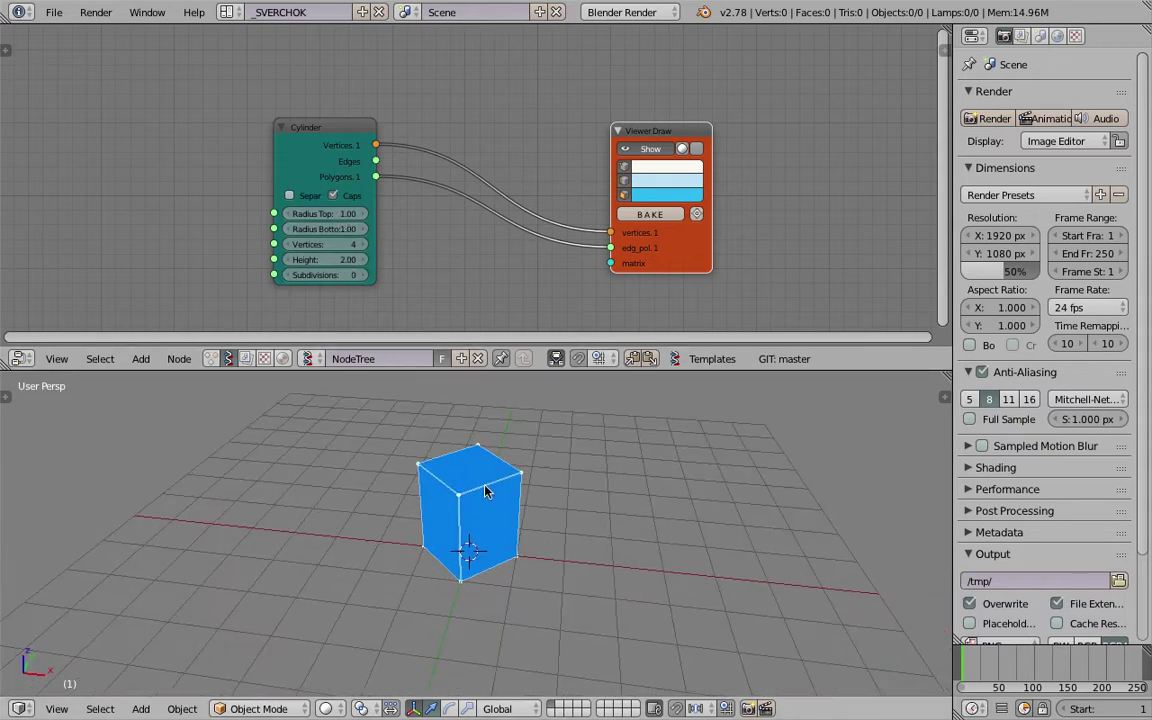
Step: Duplicate the Viewer Draw node and place the unconnected copy below the original
scroll(512, 239, "down", 2)
middle_click_drag(512, 239, 556, 201)
left_click_drag(716, 210, 735, 203)
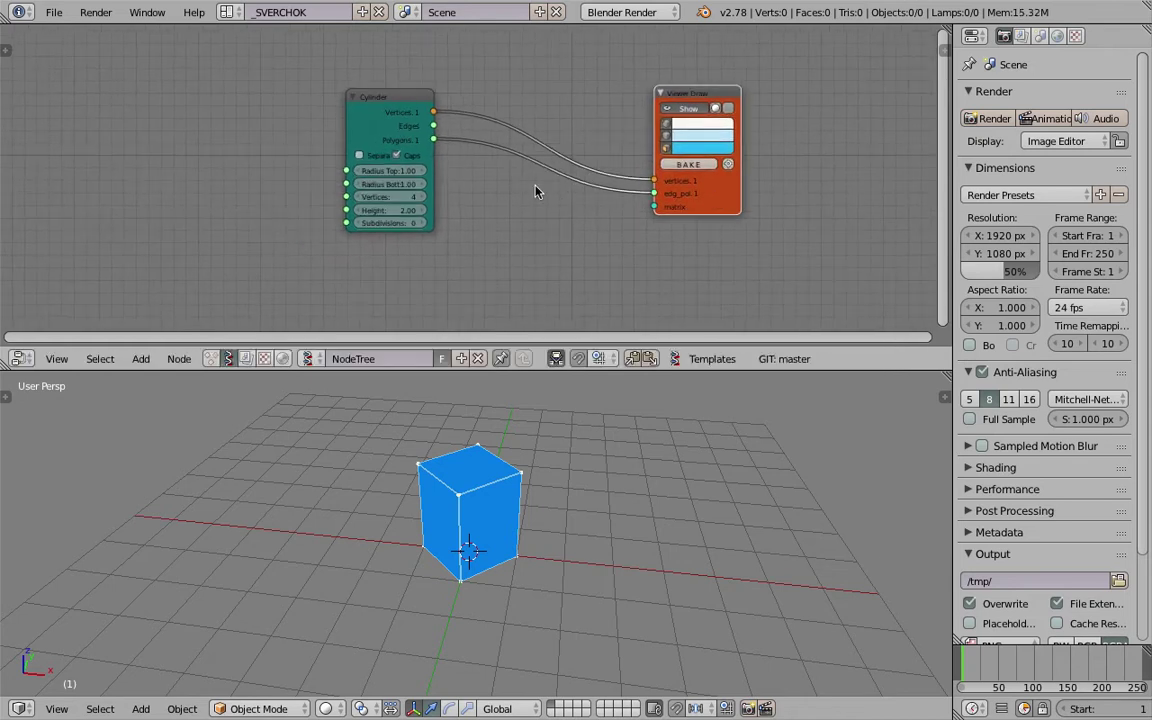
middle_click_drag(522, 239, 529, 213)
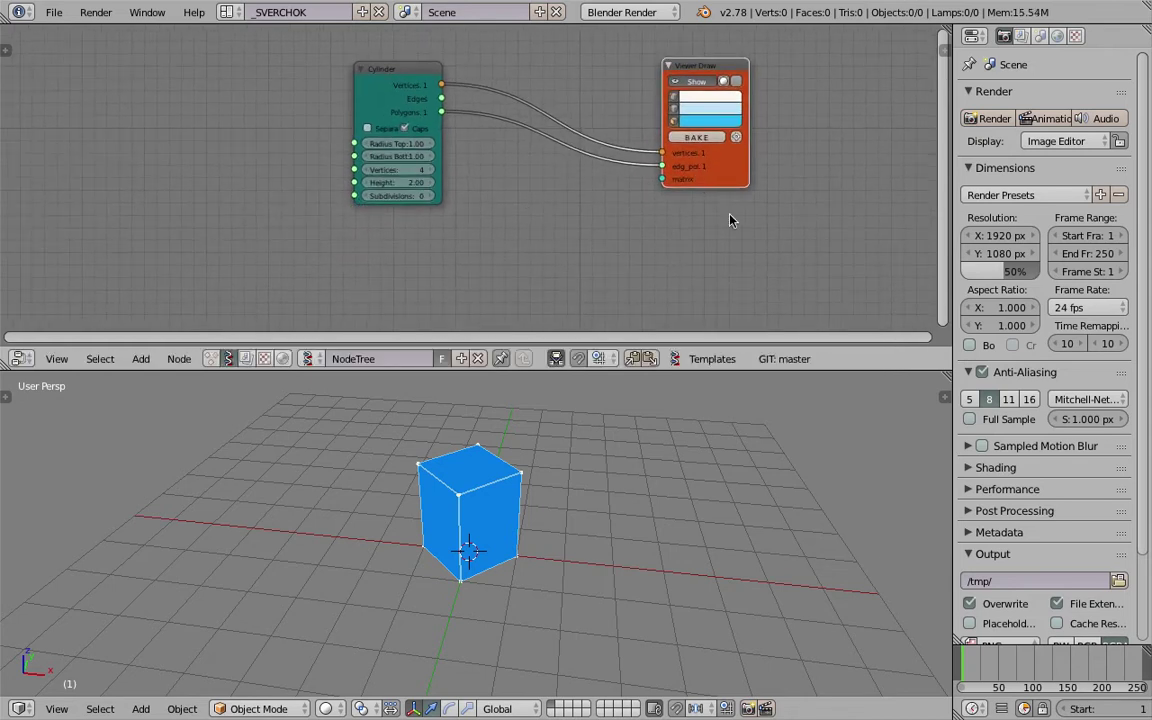
key("shift+d")
left_click(724, 52)
Step: Add a Ring node below the Cylinder node
middle_click_drag(205, 243, 236, 205)
key("shift+a")
left_click(234, 201)
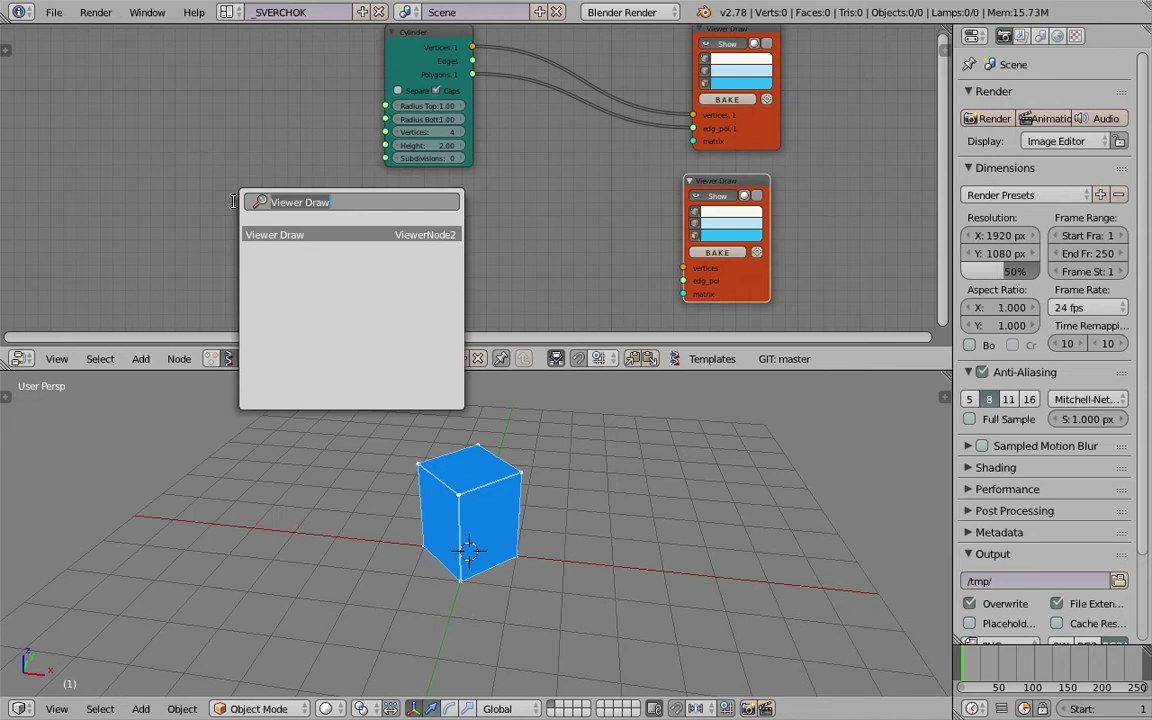
key("BackSpace")
type("ring")
key("Return")
left_click(211, 180)
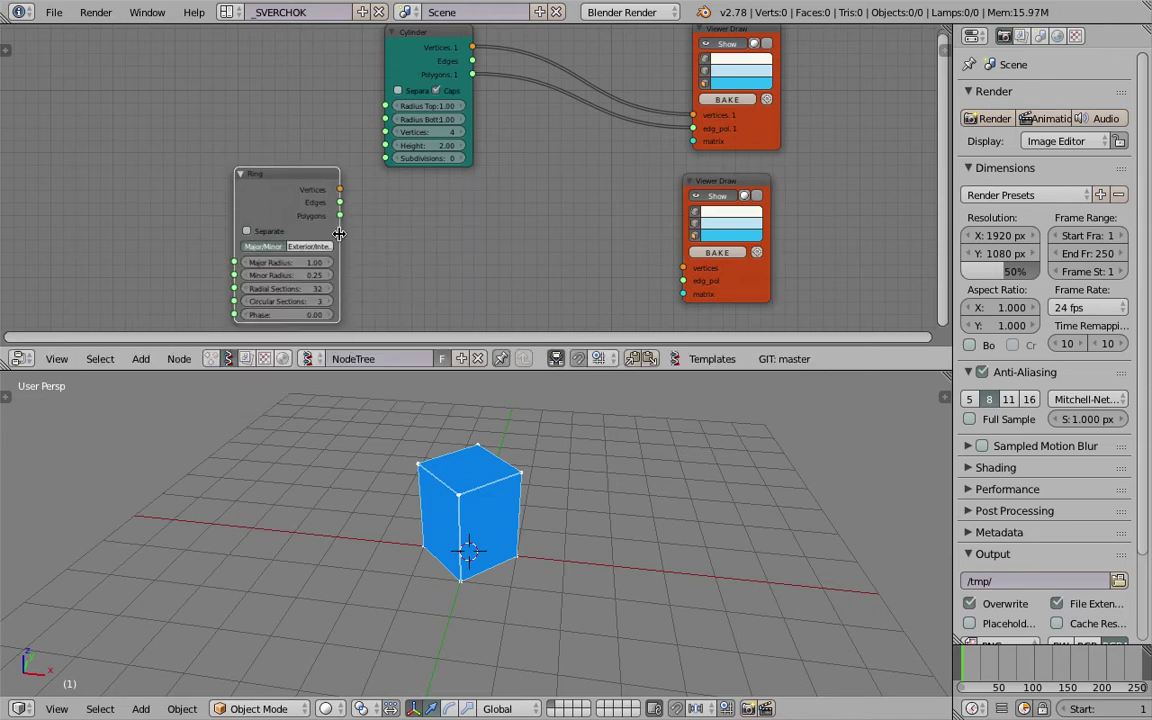
Step: Return to Blender from the reference image in Notes and connect the Ring's Vertices and Polygons to the second Viewer Draw
middle_click_drag(440, 465, 486, 490)
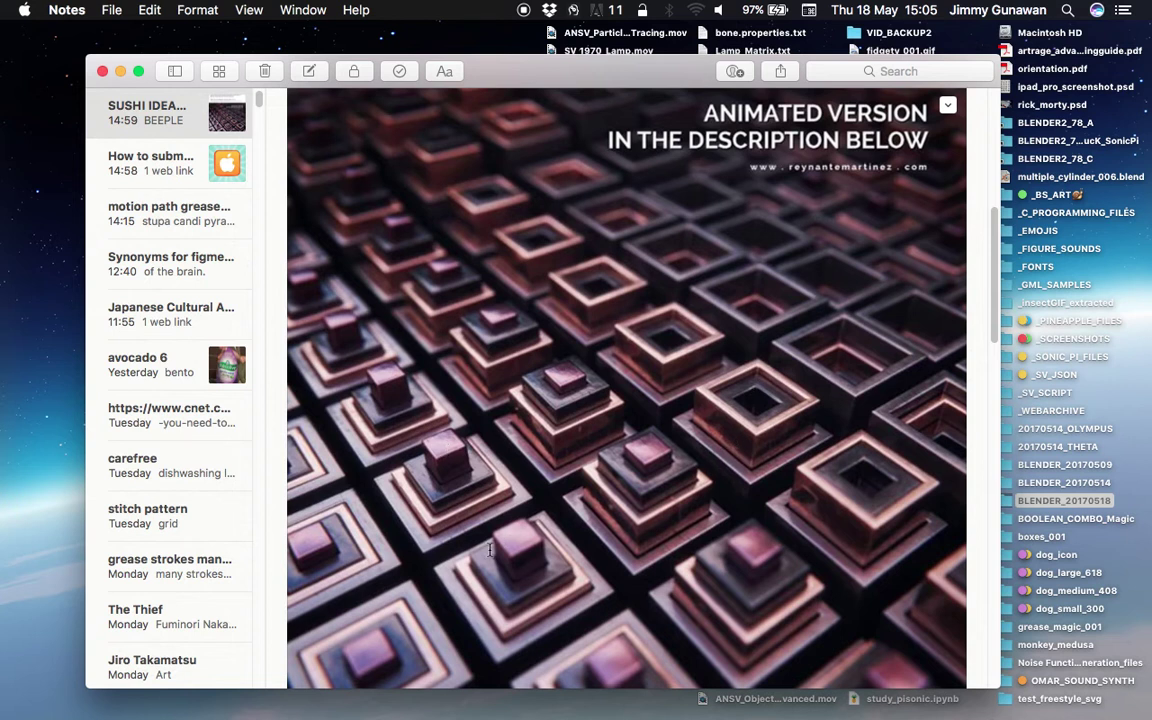
key("ctrl+Right")
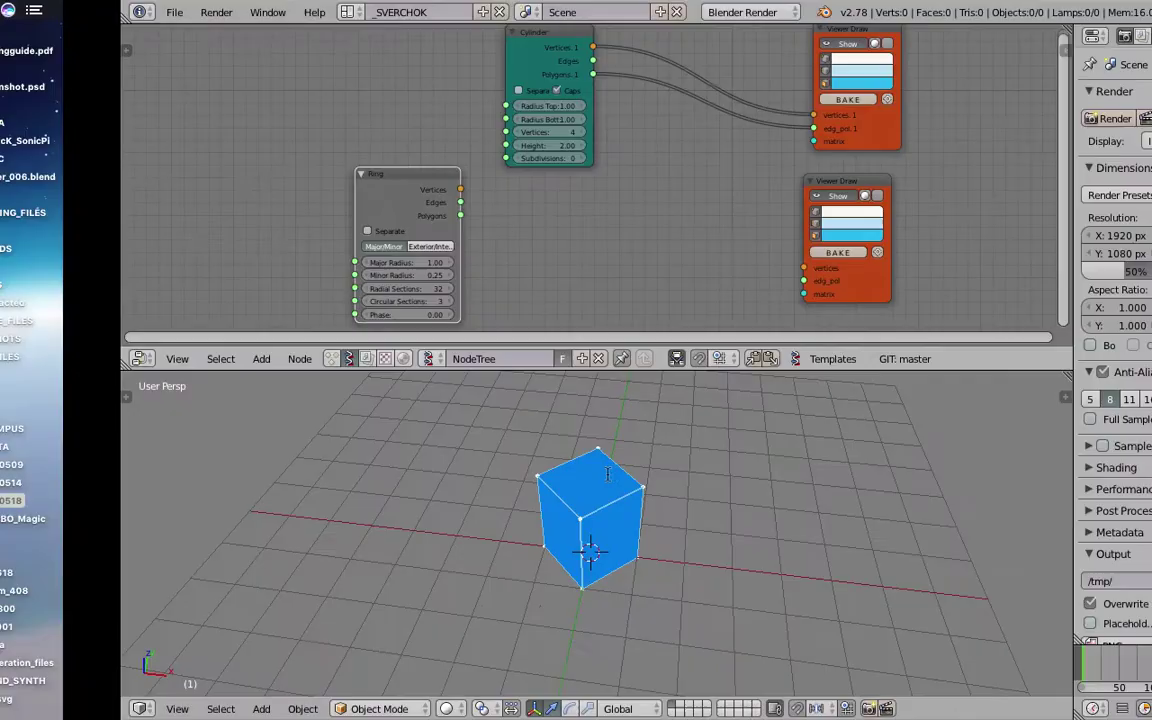
left_click_drag(354, 198, 420, 219)
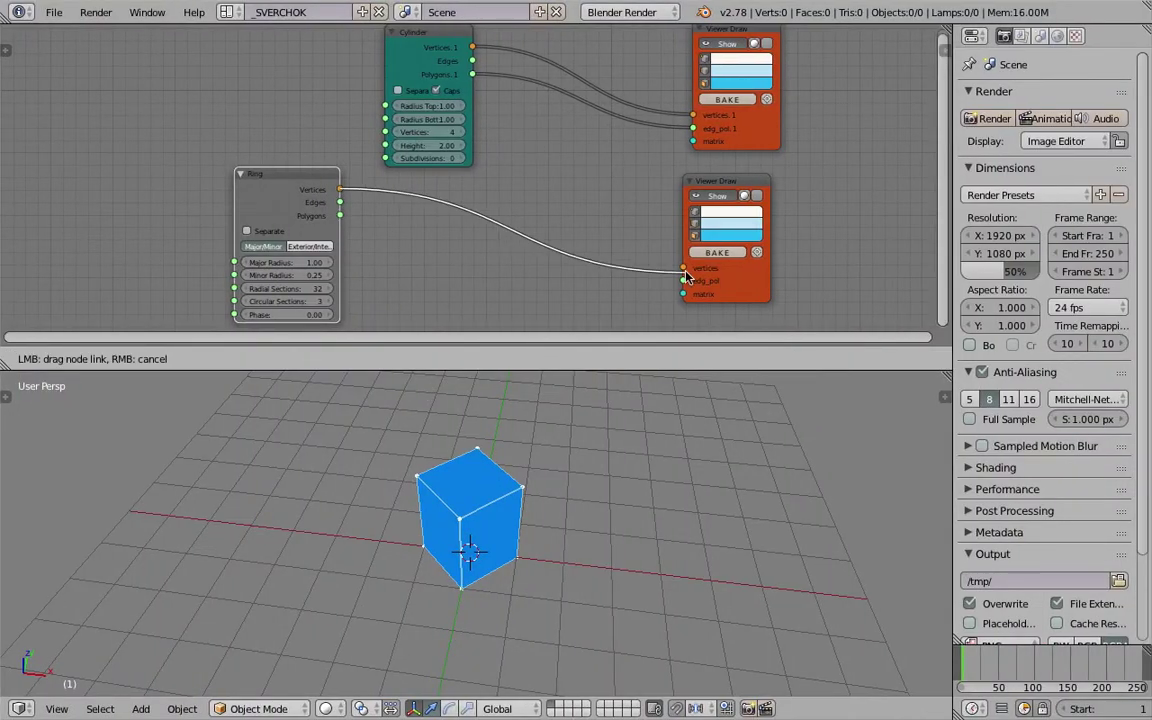
left_click_drag(687, 279, 685, 270)
left_click_drag(340, 216, 683, 281)
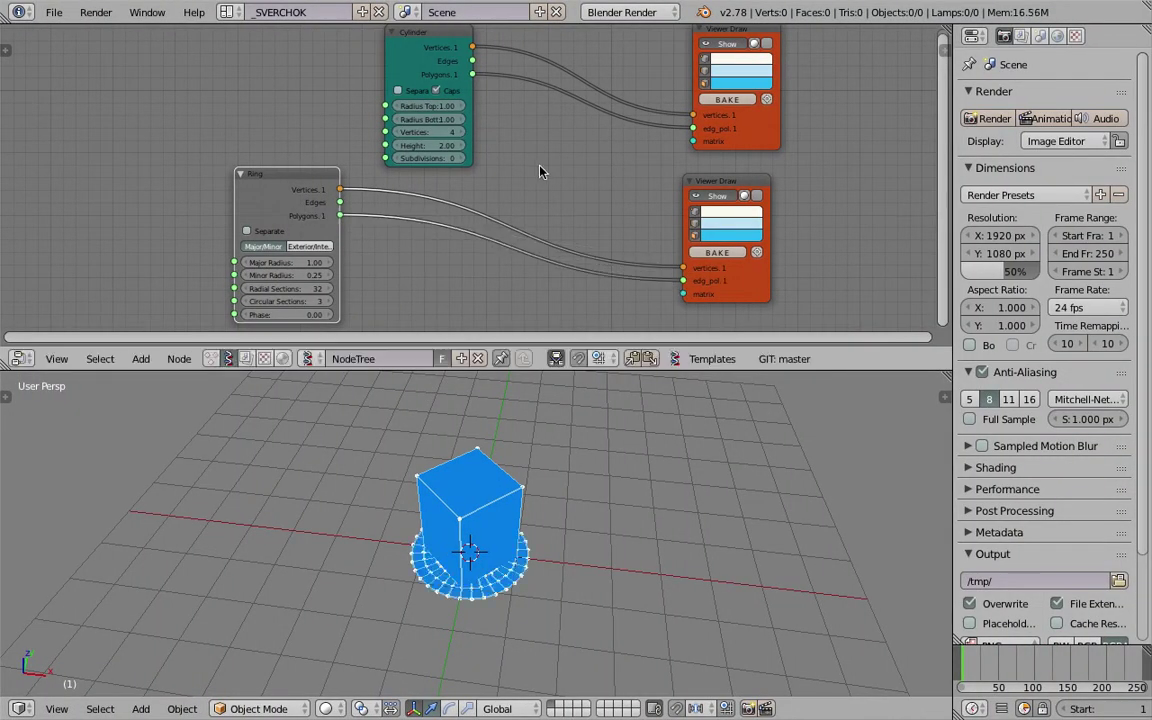
Step: Hide the Cylinder's Viewer Draw preview and inspect the ring on its own
middle_click_drag(540, 172, 532, 186)
scroll(532, 540, "up", 4)
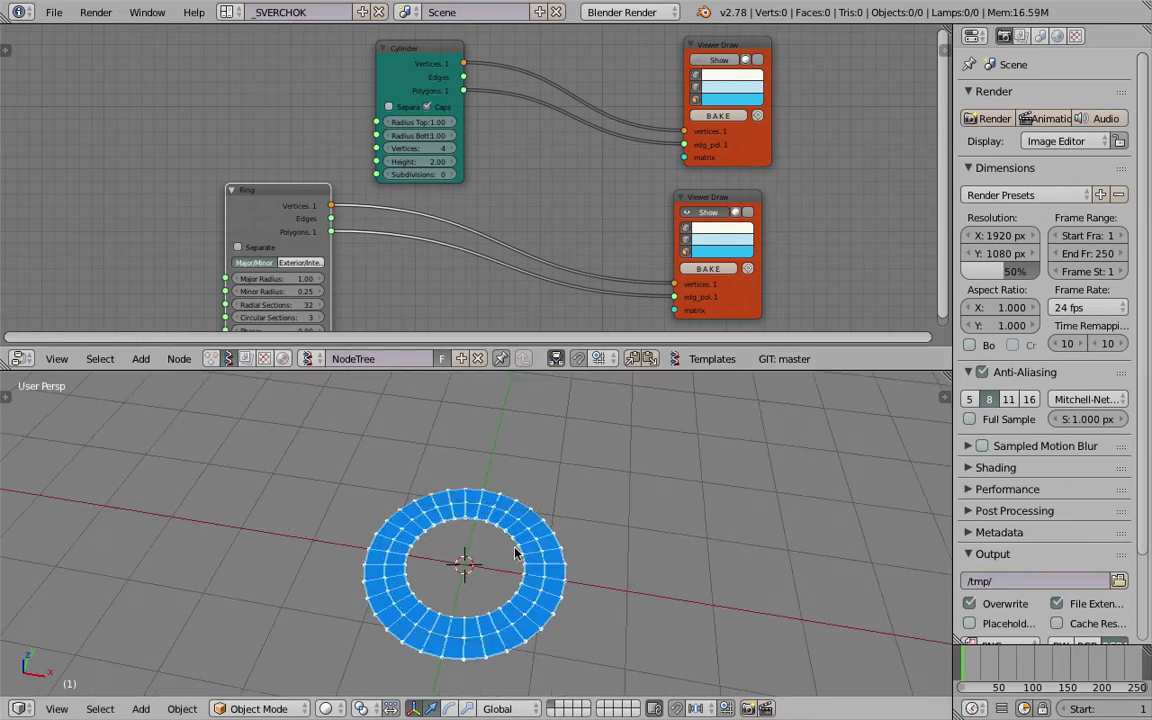
mouse_move(504, 581)
middle_mouse_down()
mouse_move(543, 412)
mouse_move(505, 580)
middle_mouse_up()
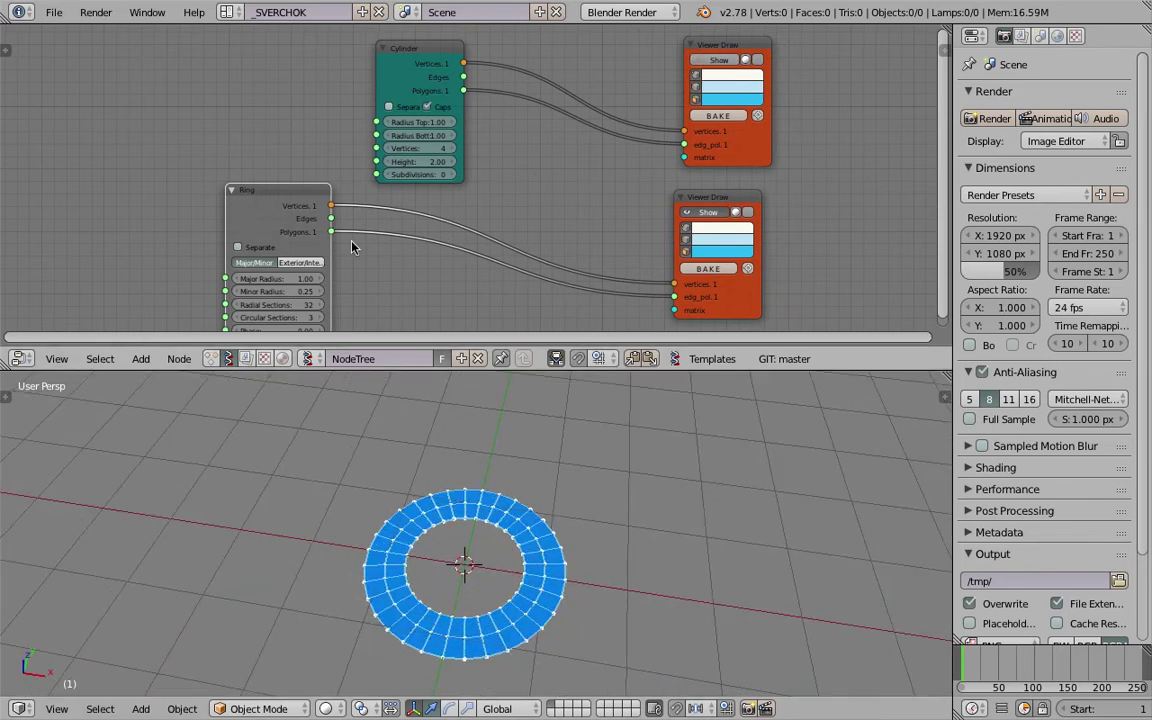
Step: Set the Ring node's Circular Sections to 2 and Radial Sections to 4
middle_click_drag(329, 304, 332, 249)
left_click_drag(301, 265, 285, 266)
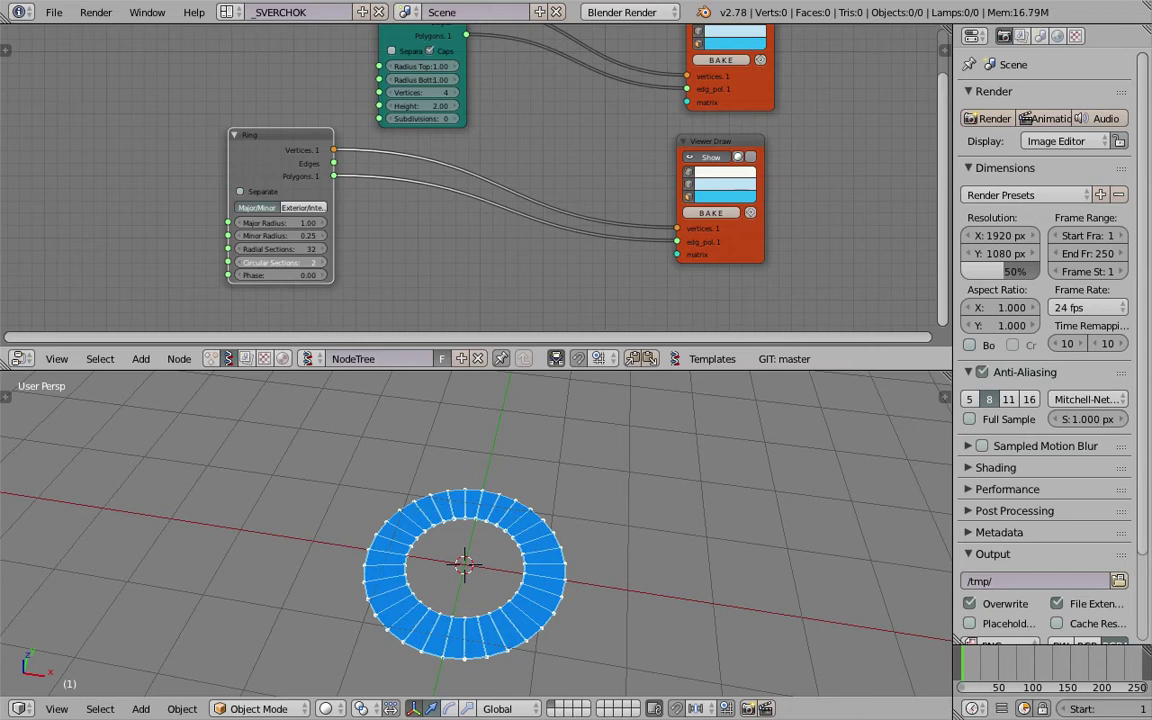
middle_click_drag(532, 545, 506, 504)
left_click_drag(305, 249, 262, 249)
Step: Show the Cylinder's Viewer Draw preview again and compare it with the square ring
middle_click_drag(450, 94, 438, 112)
middle_click_drag(643, 63, 630, 100)
left_click(681, 61)
left_click(683, 61)
left_click(683, 61)
mouse_move(514, 555)
middle_mouse_down()
mouse_move(468, 527)
mouse_move(455, 537)
mouse_move(445, 502)
mouse_move(491, 440)
mouse_move(538, 431)
mouse_move(514, 527)
mouse_move(369, 357)
middle_mouse_up()
Step: Try a Major Radius of 1.63 and a Minor Radius of 0.49 on the Ring node
middle_click_drag(251, 258, 270, 208)
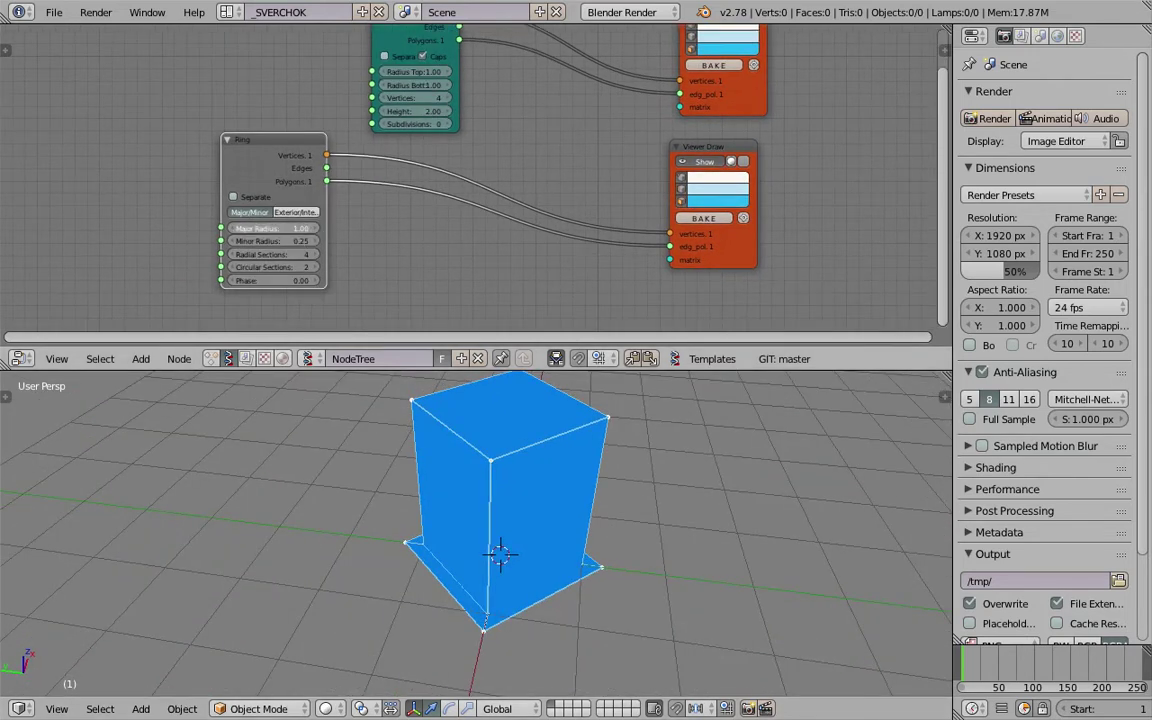
mouse_move(270, 228)
left_mouse_down()
mouse_move(319, 230)
mouse_move(318, 240)
mouse_move(287, 240)
mouse_move(312, 240)
mouse_move(296, 228)
mouse_move(310, 228)
mouse_move(288, 228)
left_mouse_up()
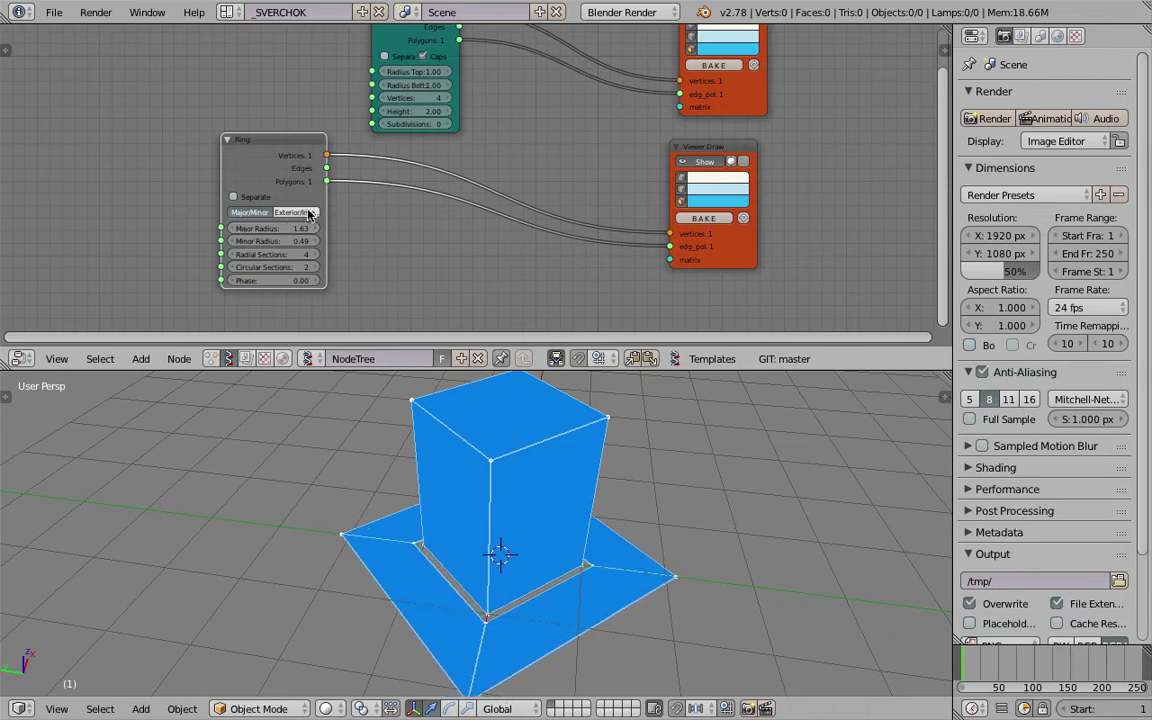
Step: Widen the Ring node and try its Exterior/Interior mode with exterior radius 2.27 and interior radius 1.02
scroll(280, 214, "up", 1)
left_click_drag(191, 164, 140, 164)
left_click_drag(265, 205, 291, 205)
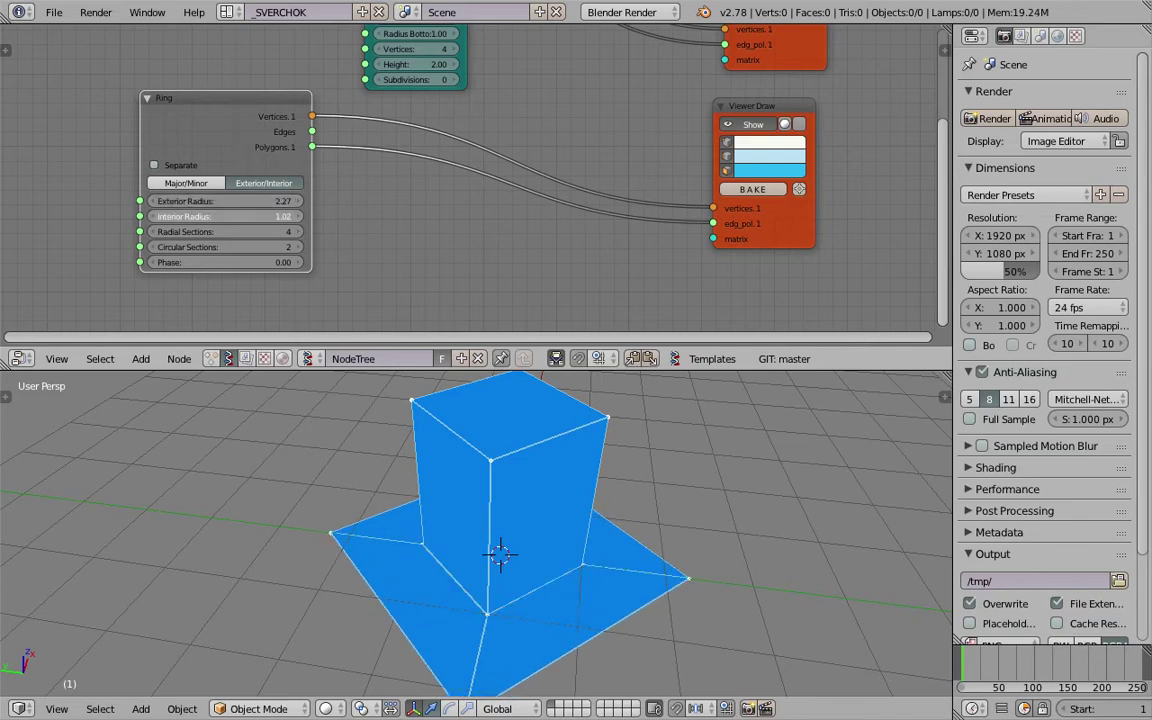
left_click_drag(286, 205, 259, 205)
Step: Put the Ring node in Major/Minor mode with a Major Radius of 1 and a Minor Radius of 0.74
middle_click_drag(195, 184, 222, 186)
left_click(266, 203)
type("1")
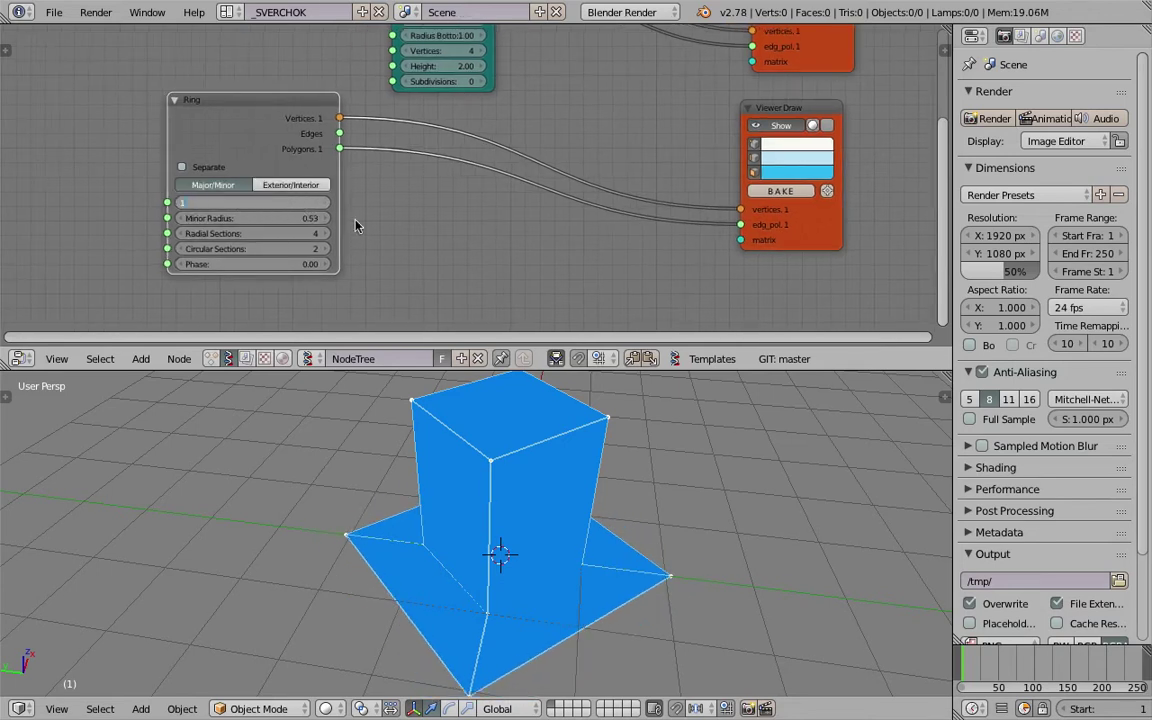
key("Return")
middle_click_drag(310, 219, 309, 213)
mouse_move(309, 213)
left_mouse_down()
mouse_move(295, 215)
mouse_move(305, 213)
left_mouse_up()
Step: Reduce the Cylinder node's top and bottom radii to 0.31
middle_click_drag(444, 111, 424, 151)
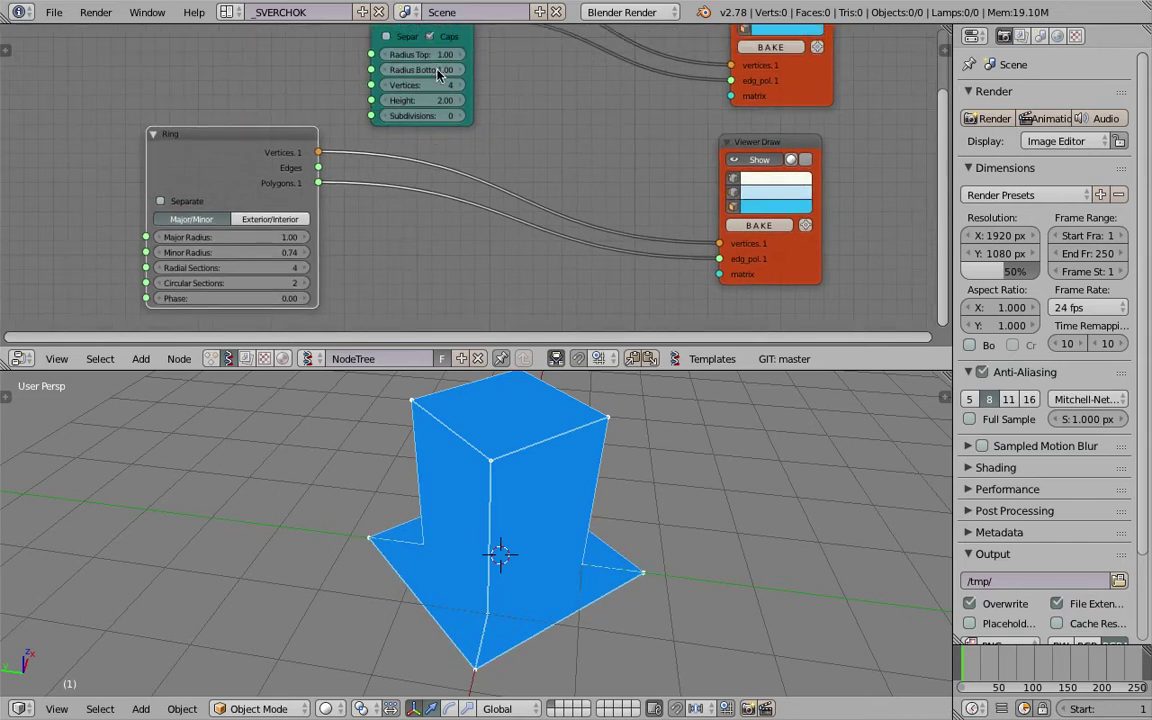
left_click_drag(422, 69, 356, 69)
Step: Set the Ring node's Minor Radius to 0.5
left_click_drag(262, 252, 228, 252)
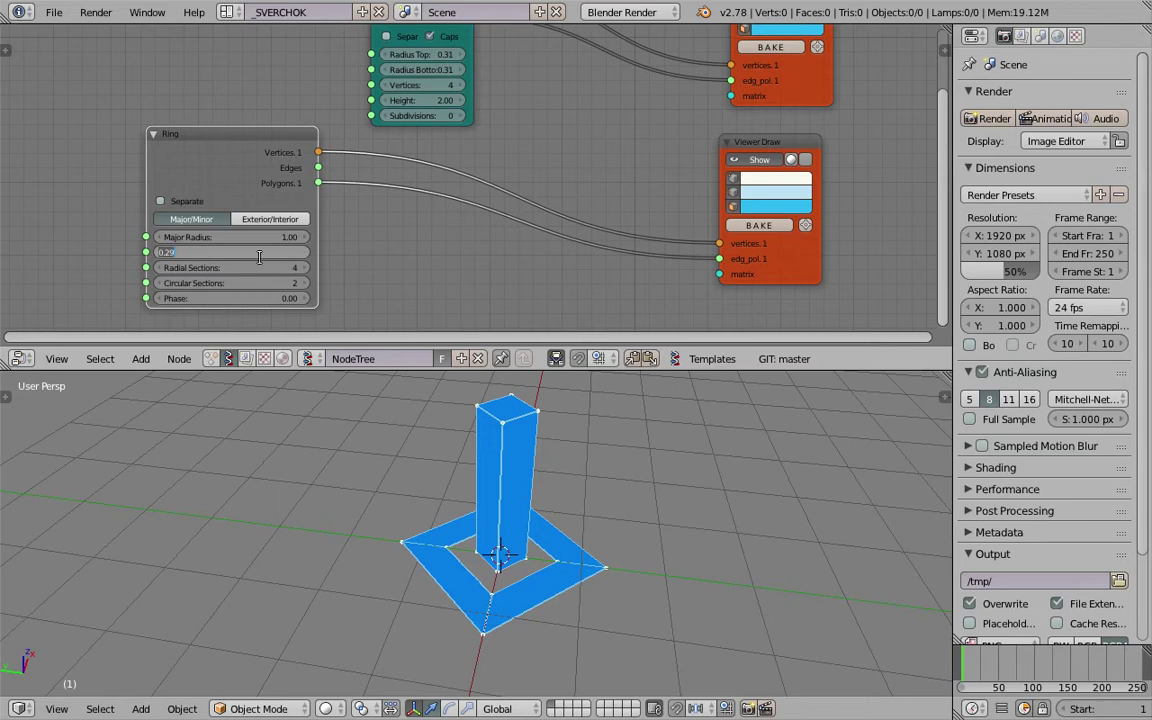
type("0.5")
key("Return")
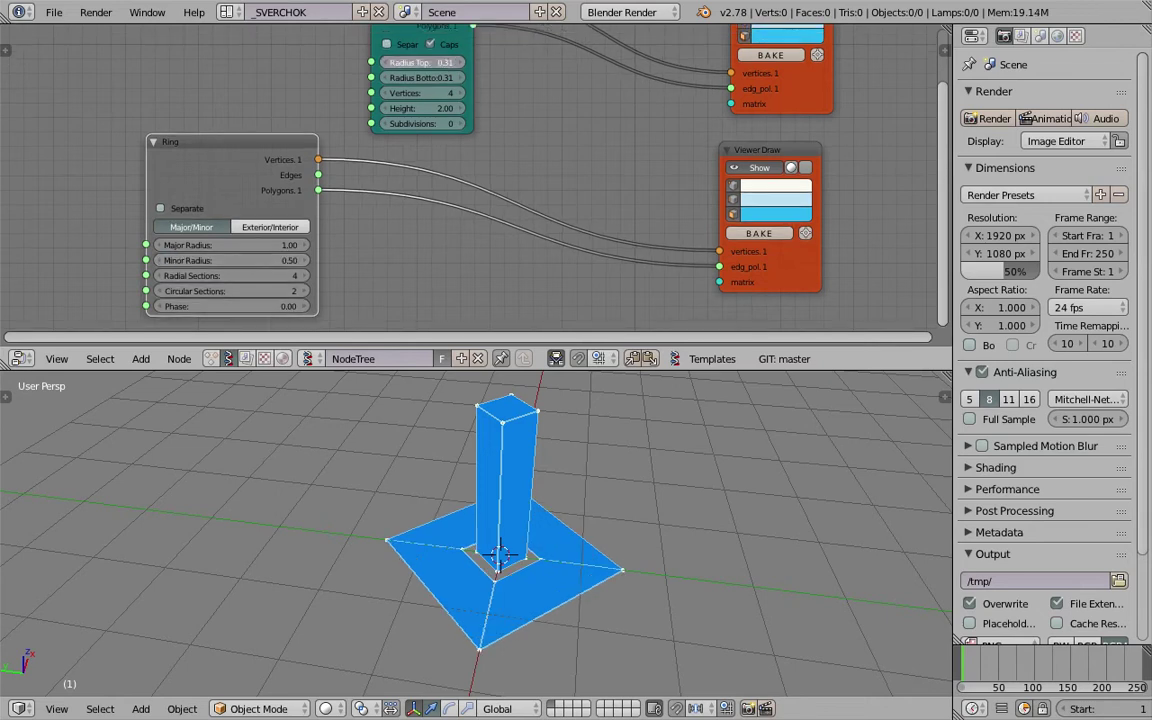
Step: Set the Cylinder node's top and bottom radii to 0.5 and move the Ring node closer to it
type("0.5")
key("Return")
middle_click_drag(553, 378, 566, 565)
scroll(330, 165, "down", 1)
middle_click_drag(316, 157, 406, 178)
left_click_drag(396, 171, 416, 165)
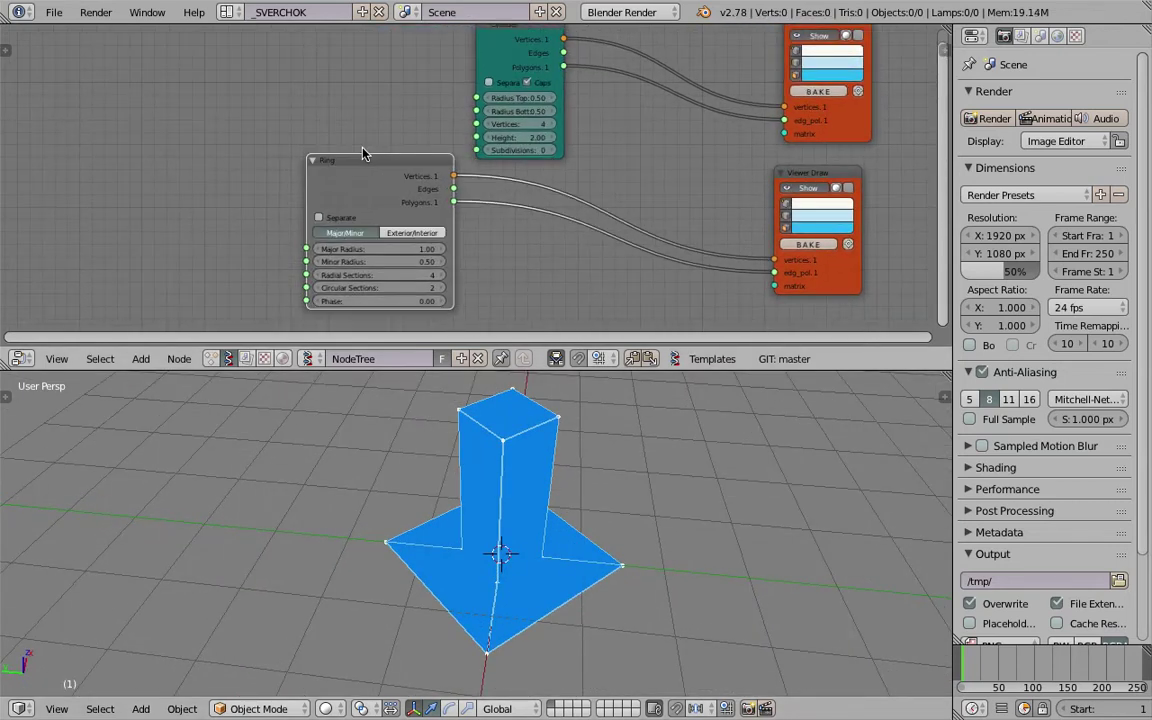
Step: Save the file to the Desktop as sv_pyramide_001.blend
key("ctrl+s")
left_click(350, 84)
type("sv")
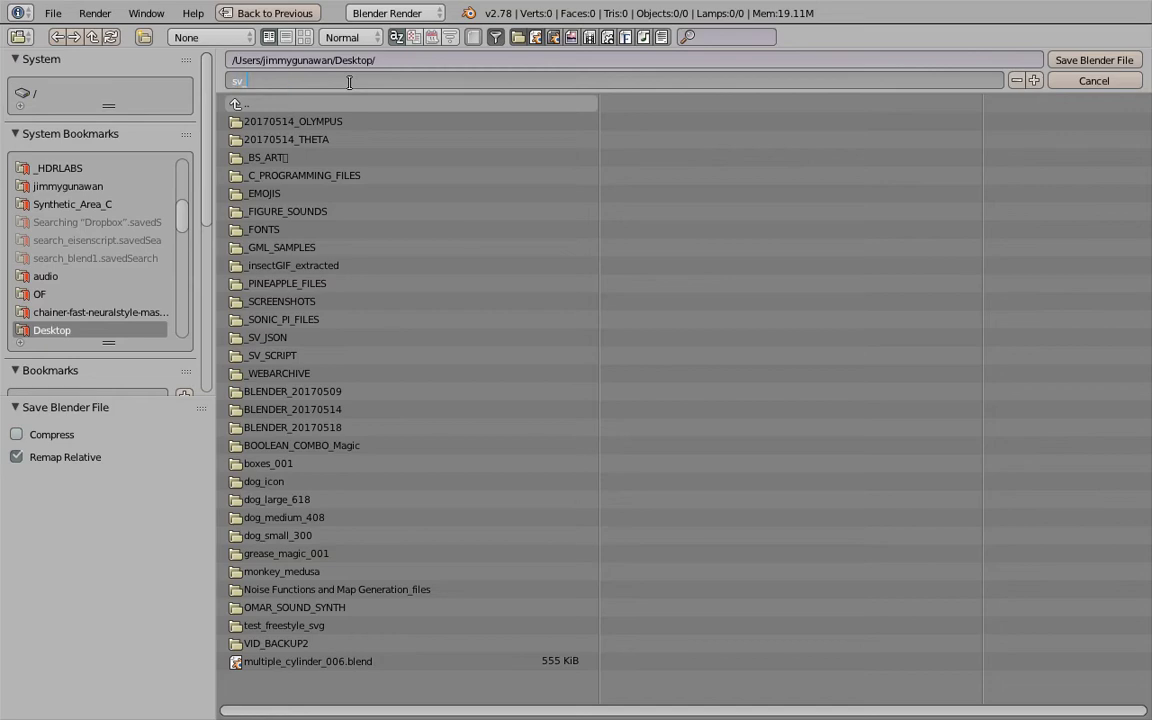
type("_pyramide_001")
key("Return")
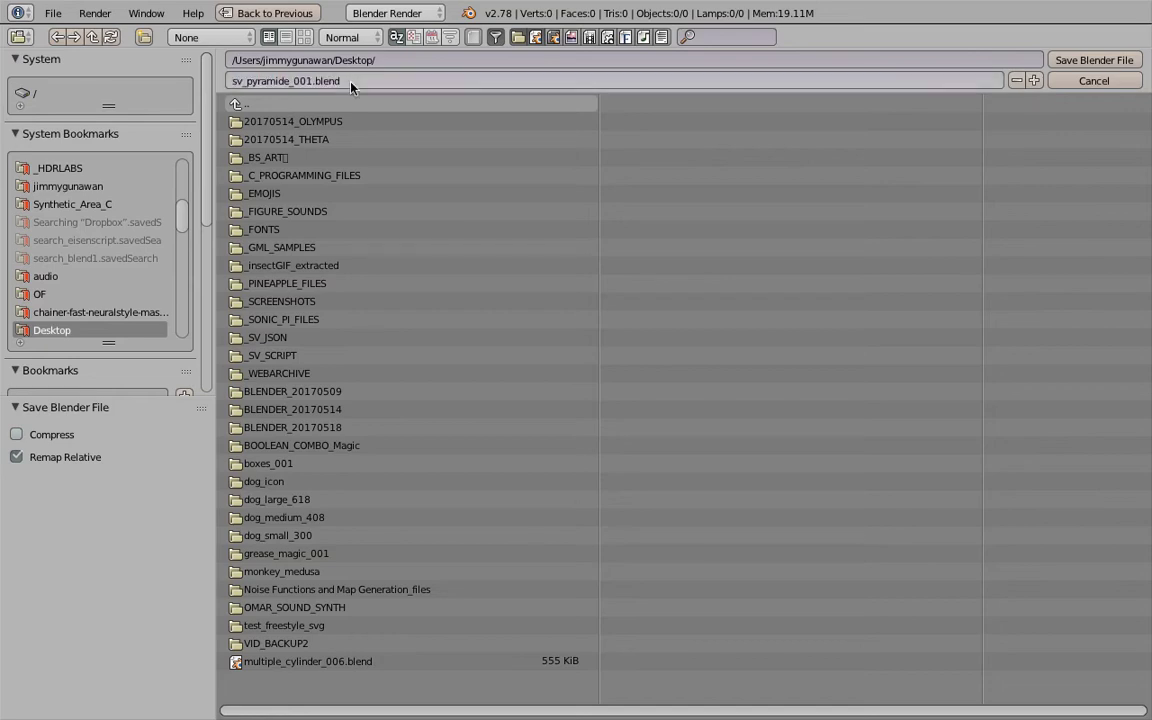
left_click(1069, 60)
Step: Add a Float node with a value of 0.5 and connect it to the Ring node's Minor Radius
key("space")
type("float")
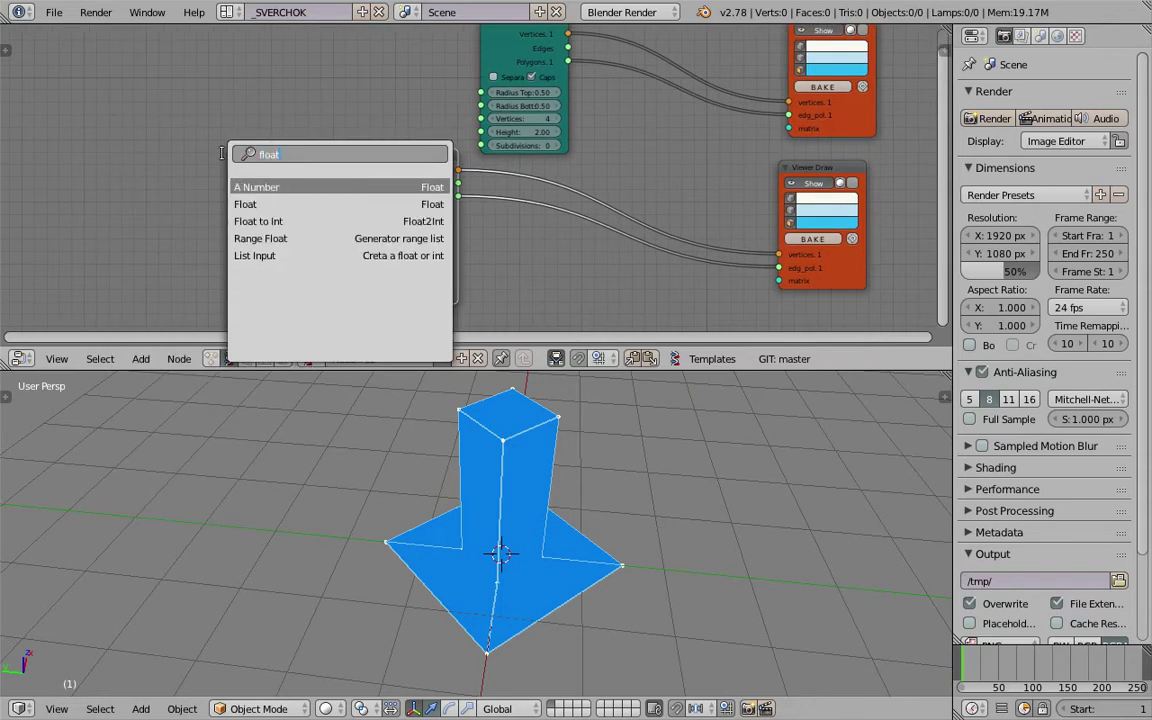
key("Down")
key("Down")
key("Up")
key("Return")
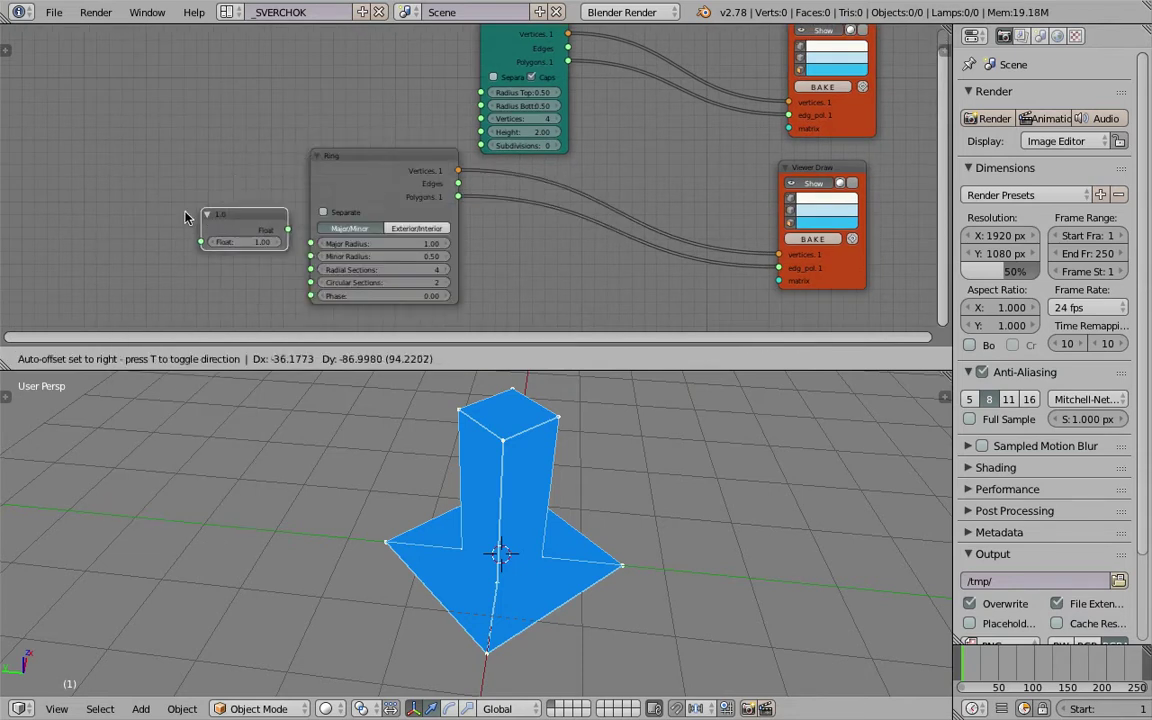
left_click(155, 233)
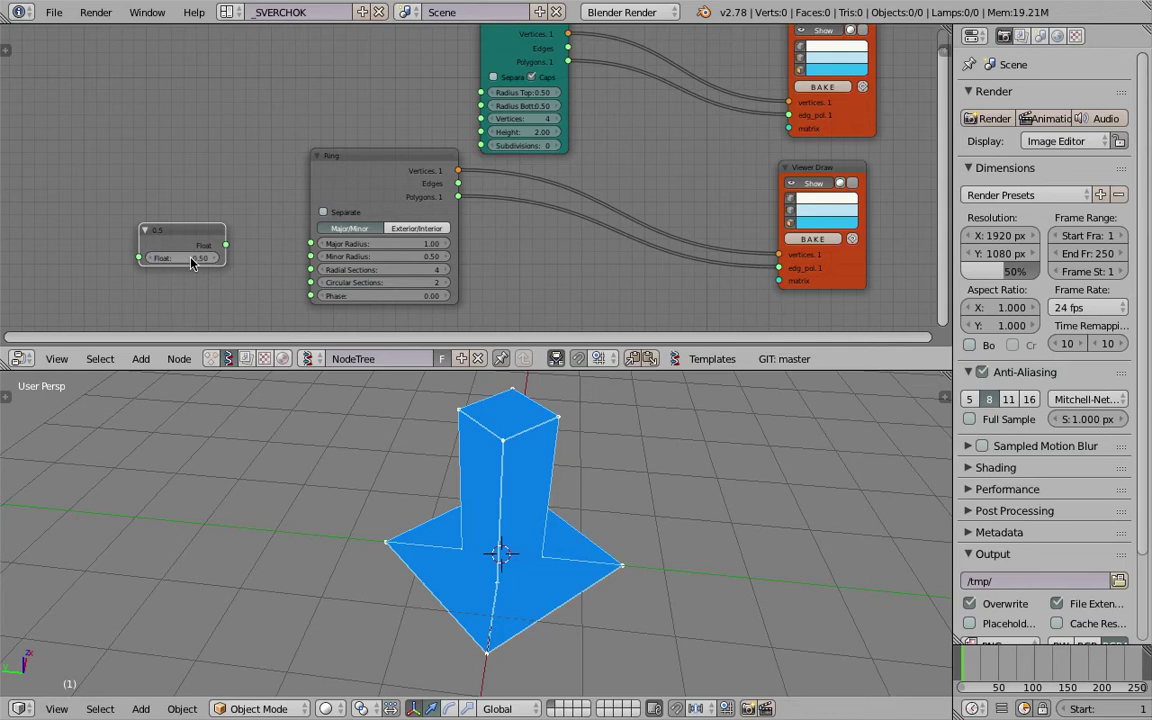
left_click_drag(226, 244, 250, 234)
left_click_drag(312, 254, 311, 256)
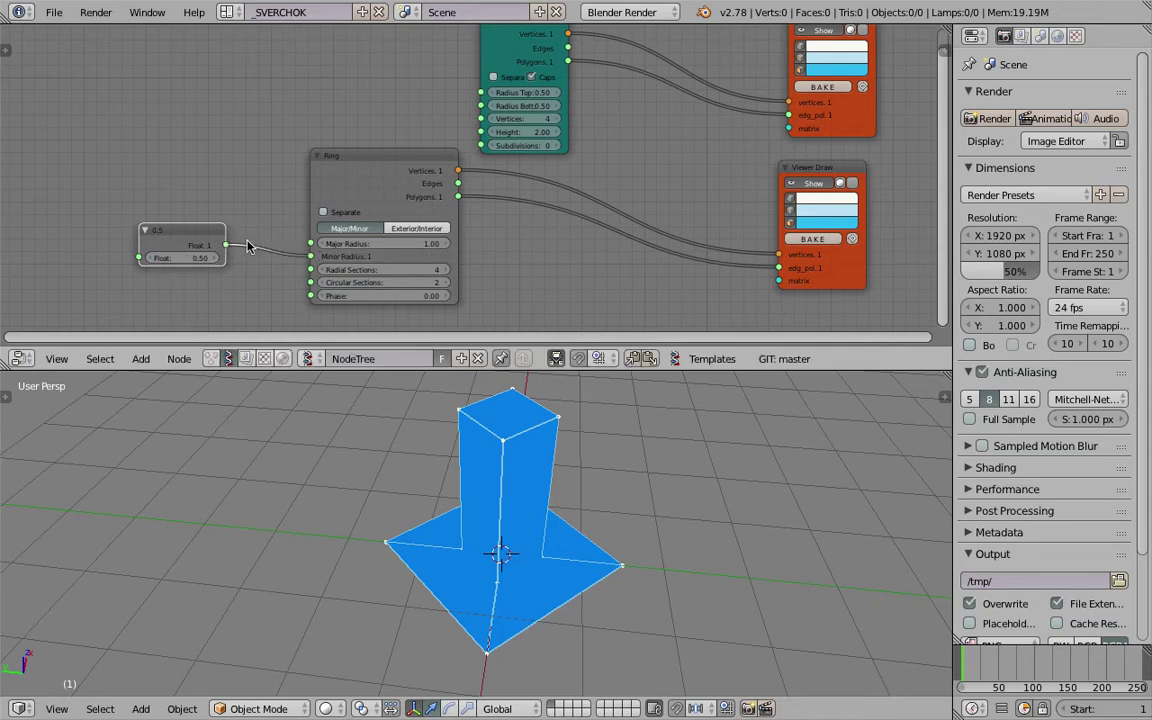
Step: Try driving the Cylinder node's top and bottom radii from the Float node, testing values of 0.29 and 0.5
left_click_drag(487, 112, 484, 107)
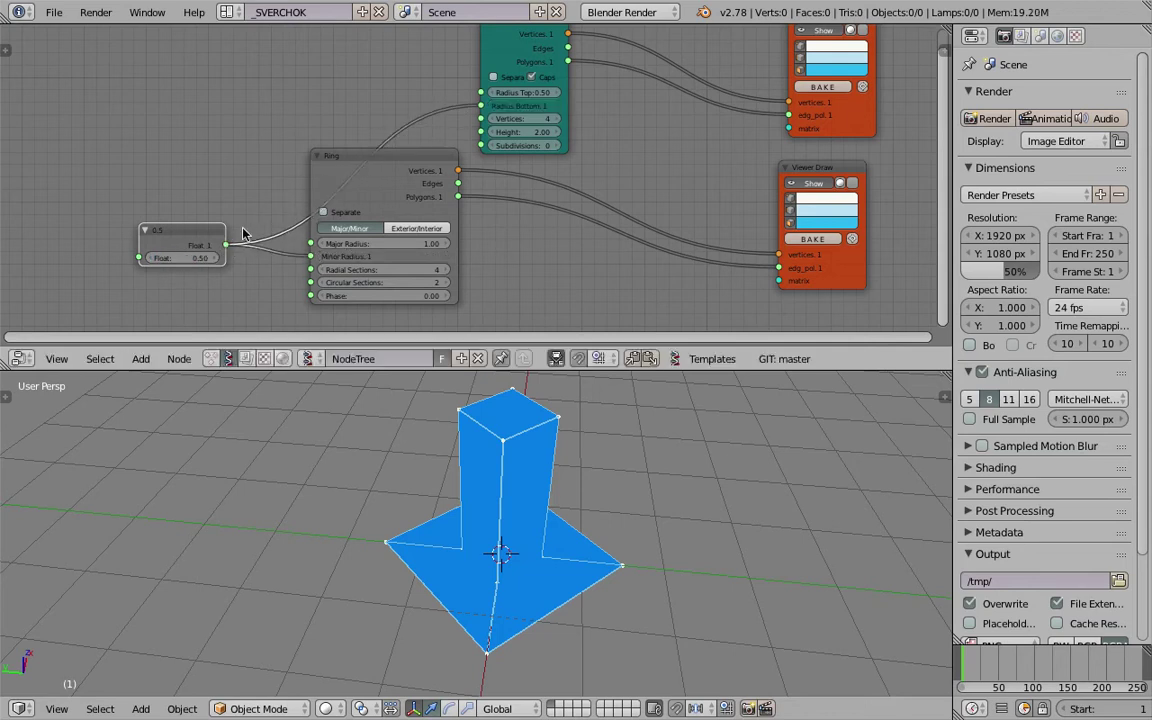
left_click_drag(226, 244, 481, 92)
left_click_drag(183, 258, 188, 214)
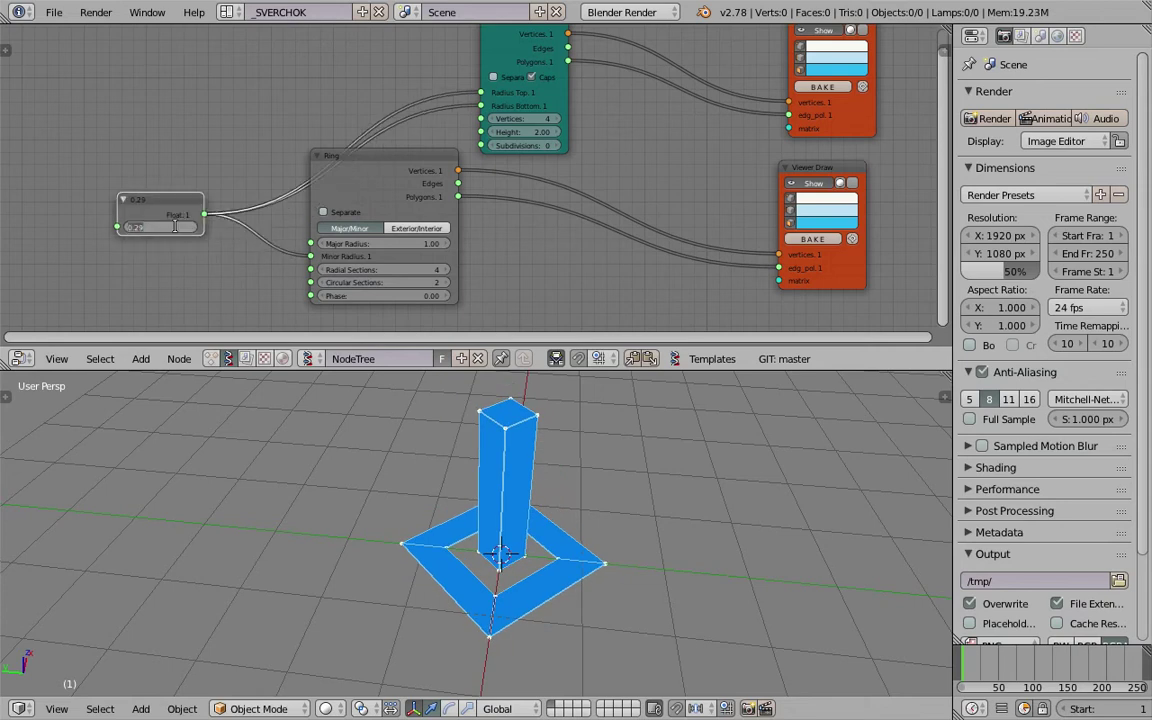
key("Return")
middle_click_drag(502, 514, 452, 470)
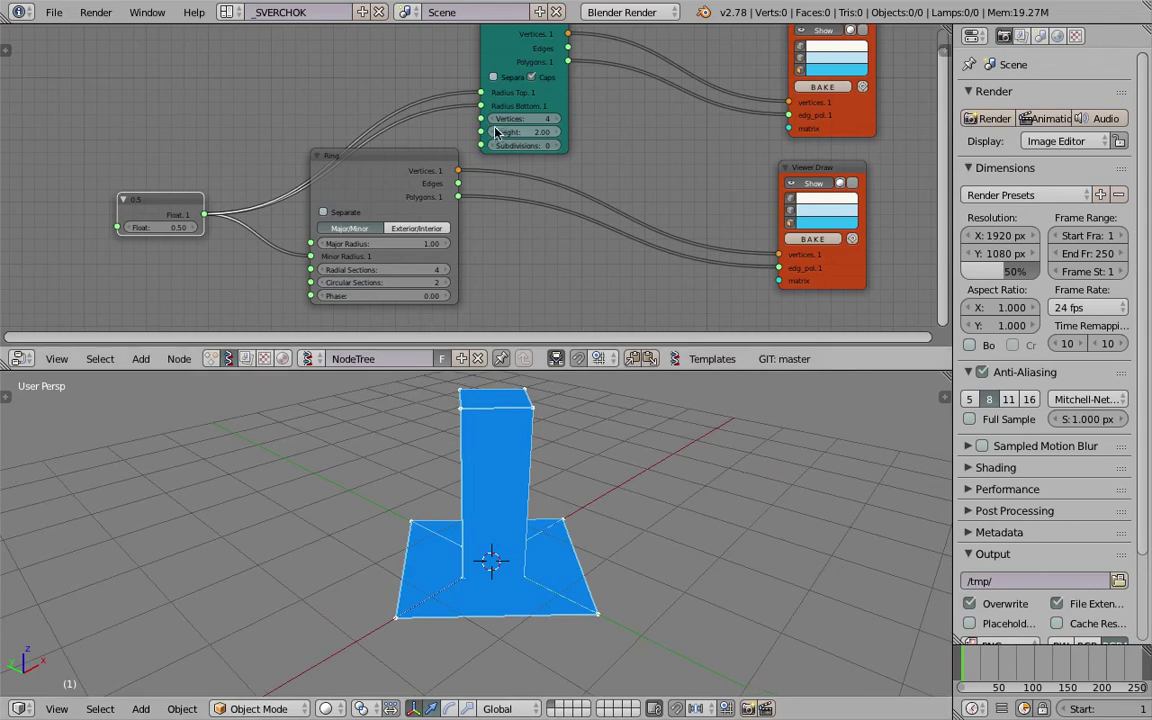
middle_click_drag(540, 500, 481, 476)
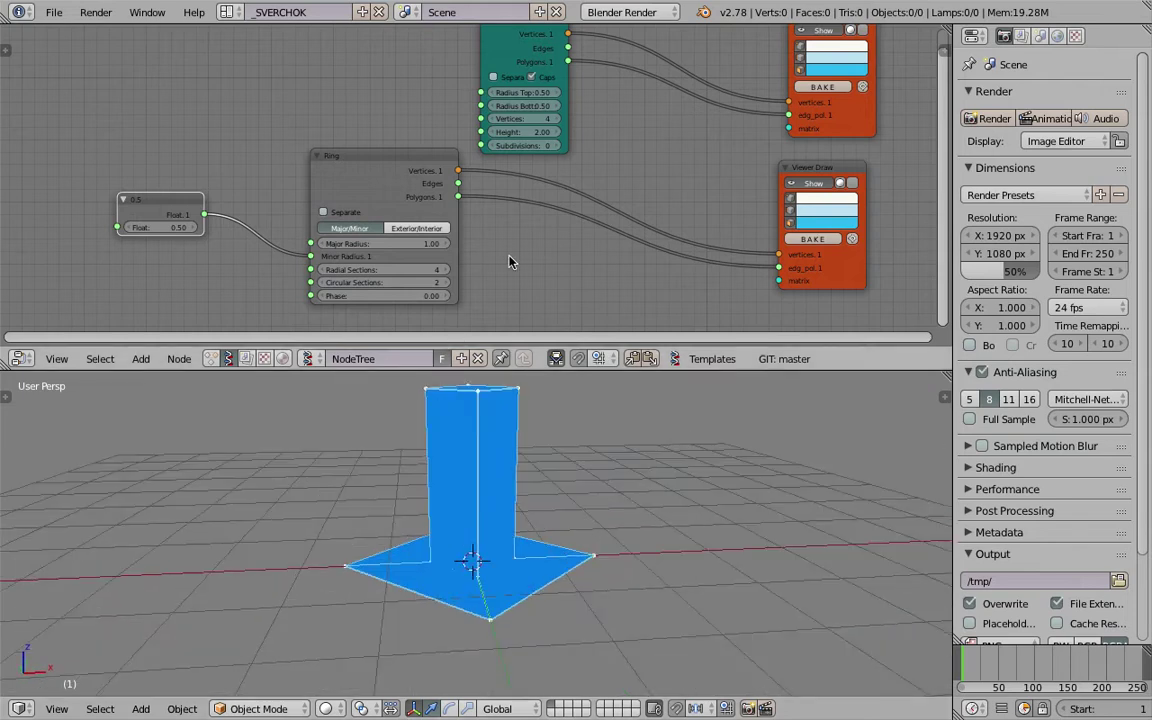
Step: Try a smaller Major Radius on the Ring node, return it to 1, and save the file
scroll(509, 262, "down", 2)
mouse_move(390, 224)
left_mouse_down()
mouse_move(470, 224)
mouse_move(380, 224)
left_mouse_up()
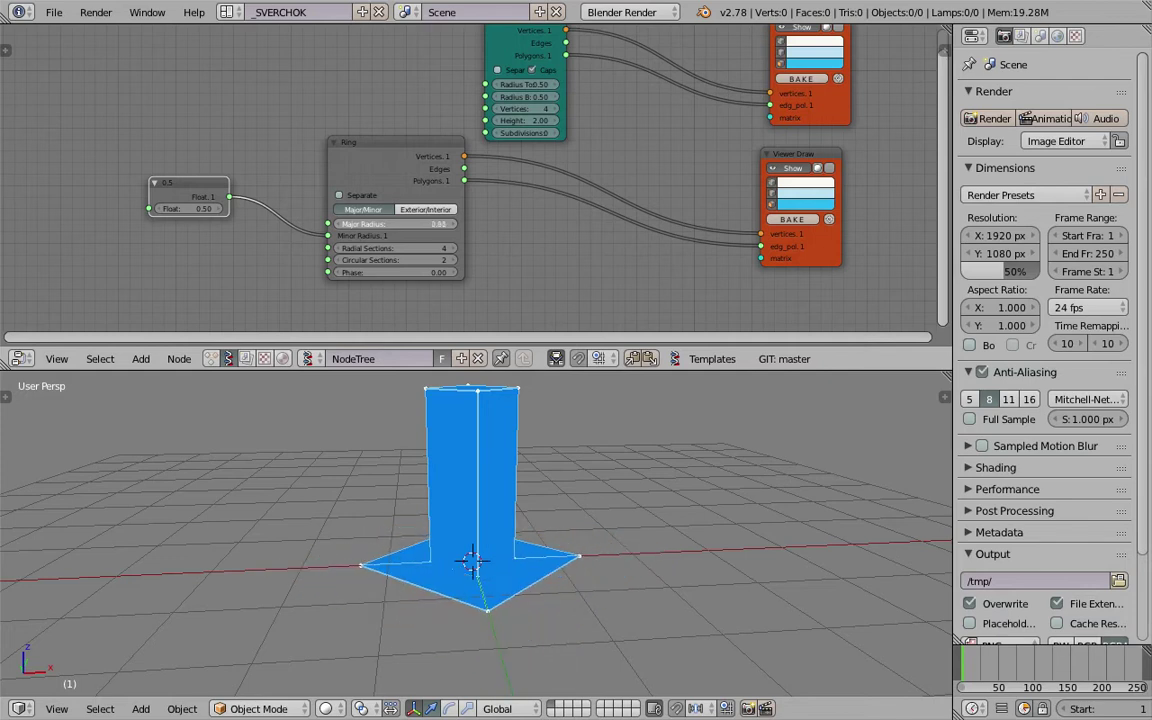
key("Return")
middle_click_drag(600, 512, 525, 538)
key("ctrl+s")
left_click(540, 567)
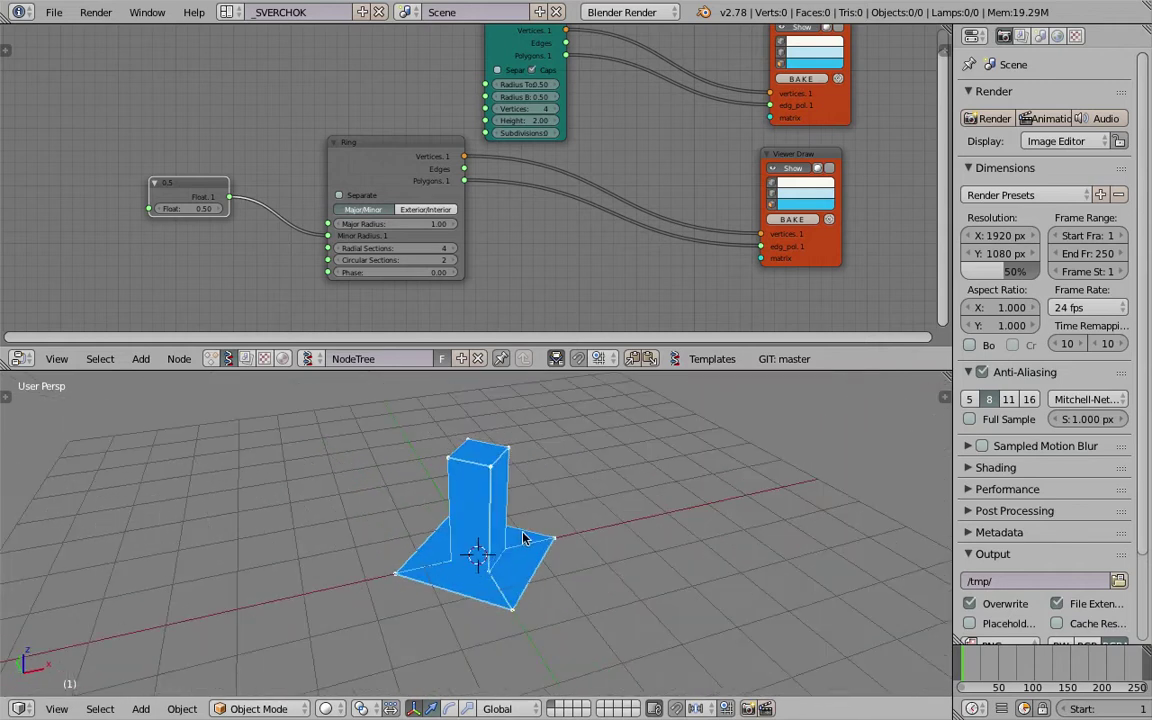
Step: Add a Range Float node and connect its Range output to the Ring node's Major Radius
middle_click_drag(287, 202, 316, 216)
middle_click_drag(194, 210, 252, 155)
key("shift+a")
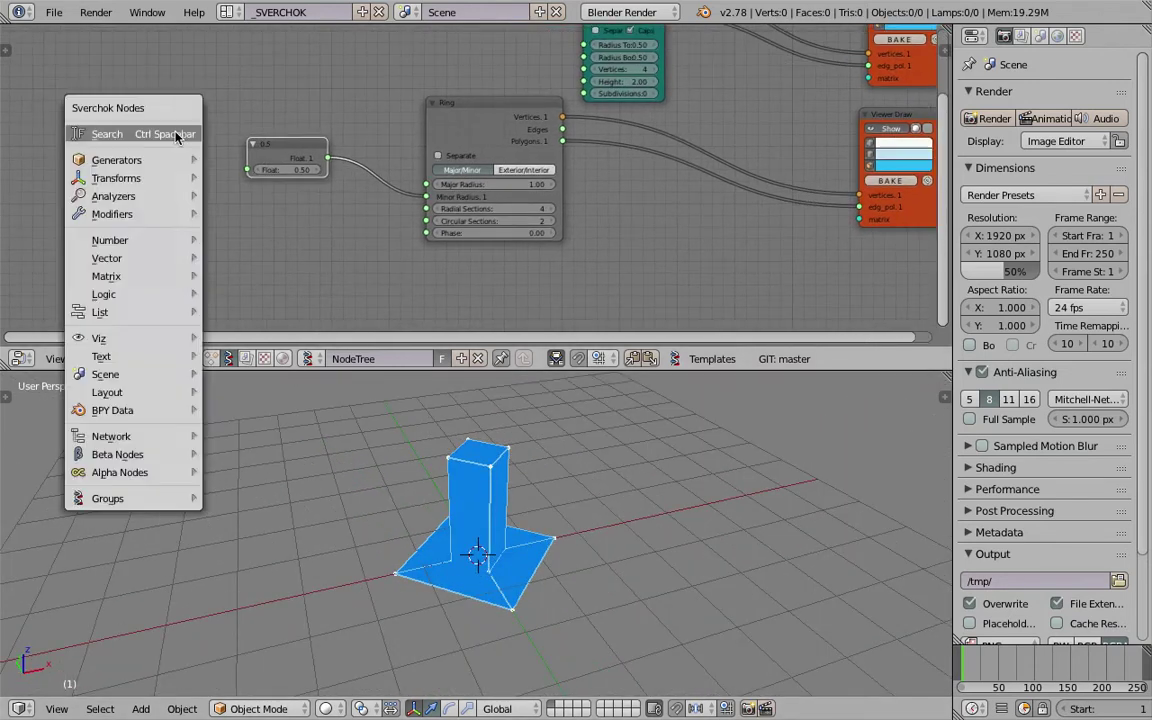
left_click(178, 134)
type("range")
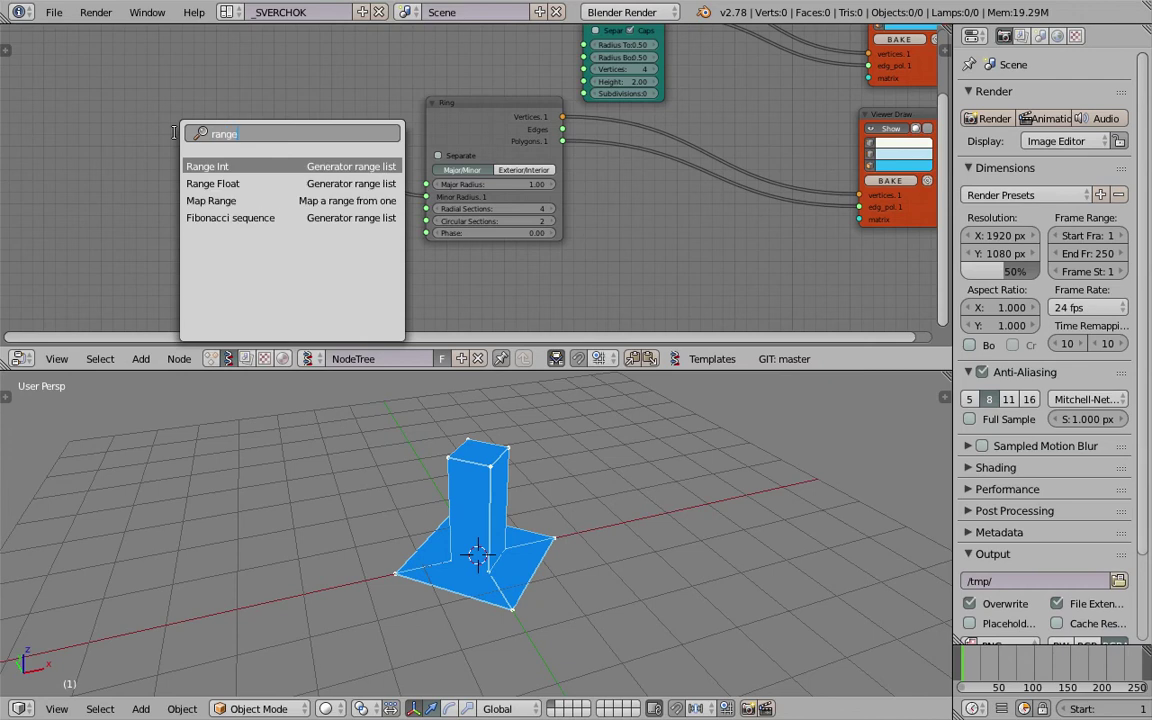
key("Down")
key("Return")
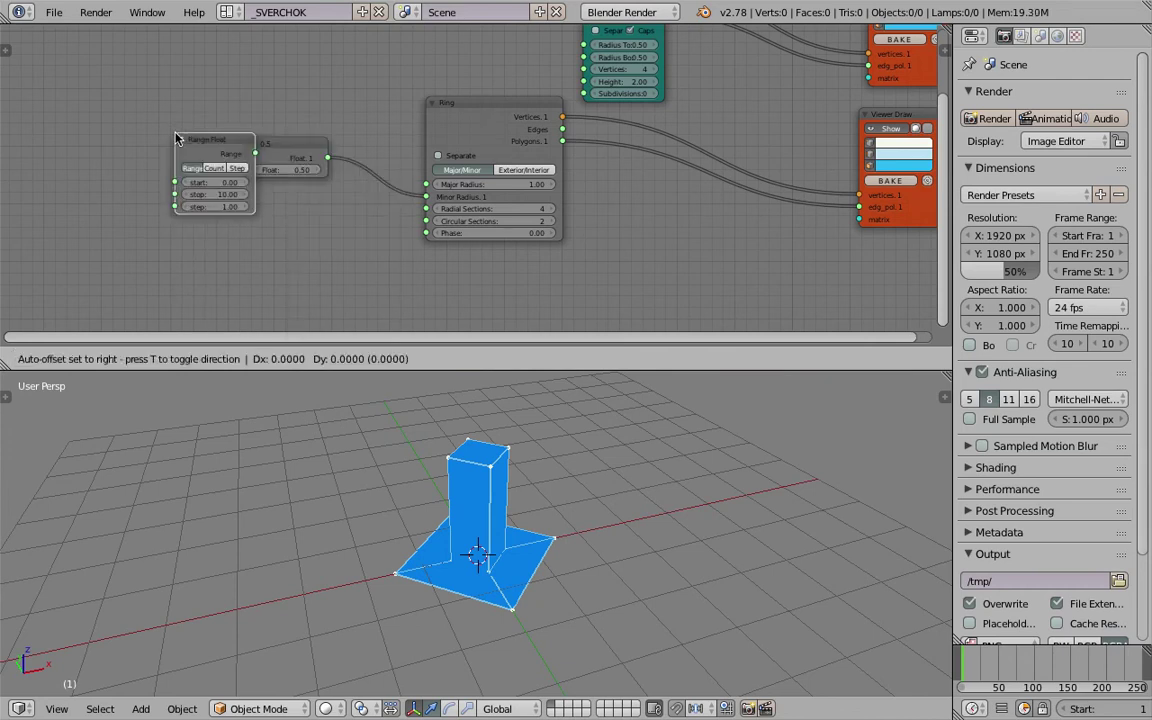
left_click(144, 83)
left_click_drag(297, 156, 280, 202)
left_click_drag(225, 101, 427, 184)
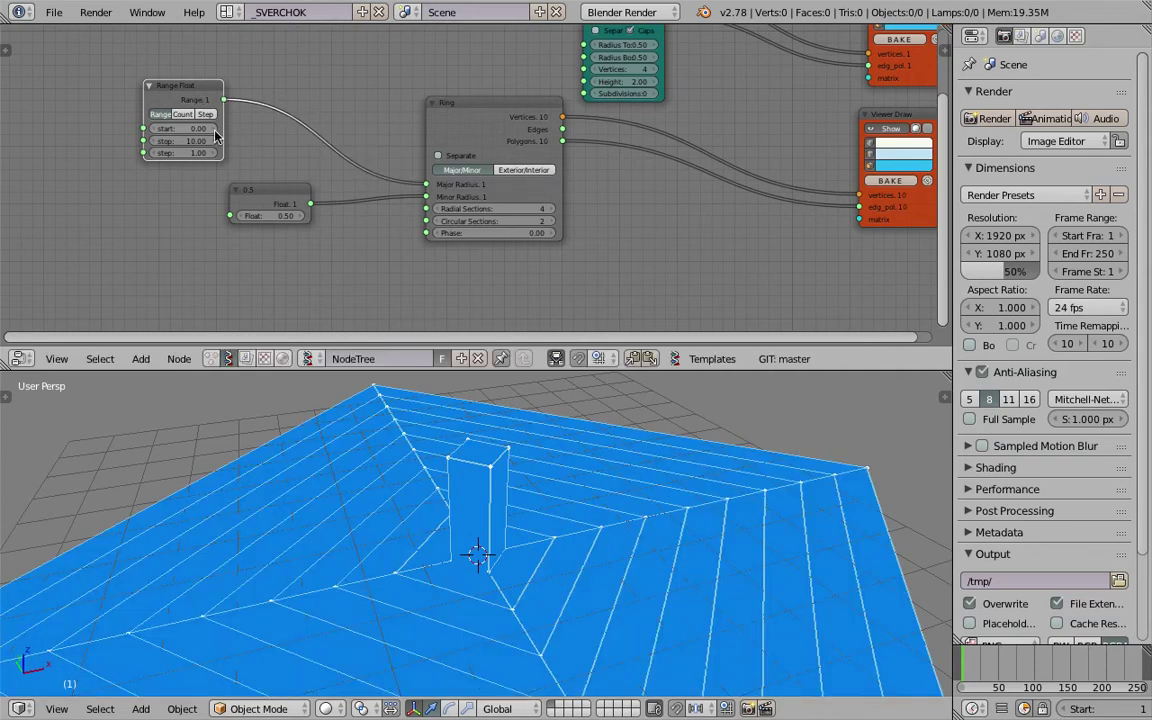
Step: Raise the Range Float node's start value to 1.20 and save the file
middle_click_drag(504, 512, 429, 481)
left_click_drag(184, 129, 246, 129)
scroll(430, 460, "down", 3)
middle_click_drag(430, 460, 500, 491)
key("ctrl+s")
left_click(484, 466)
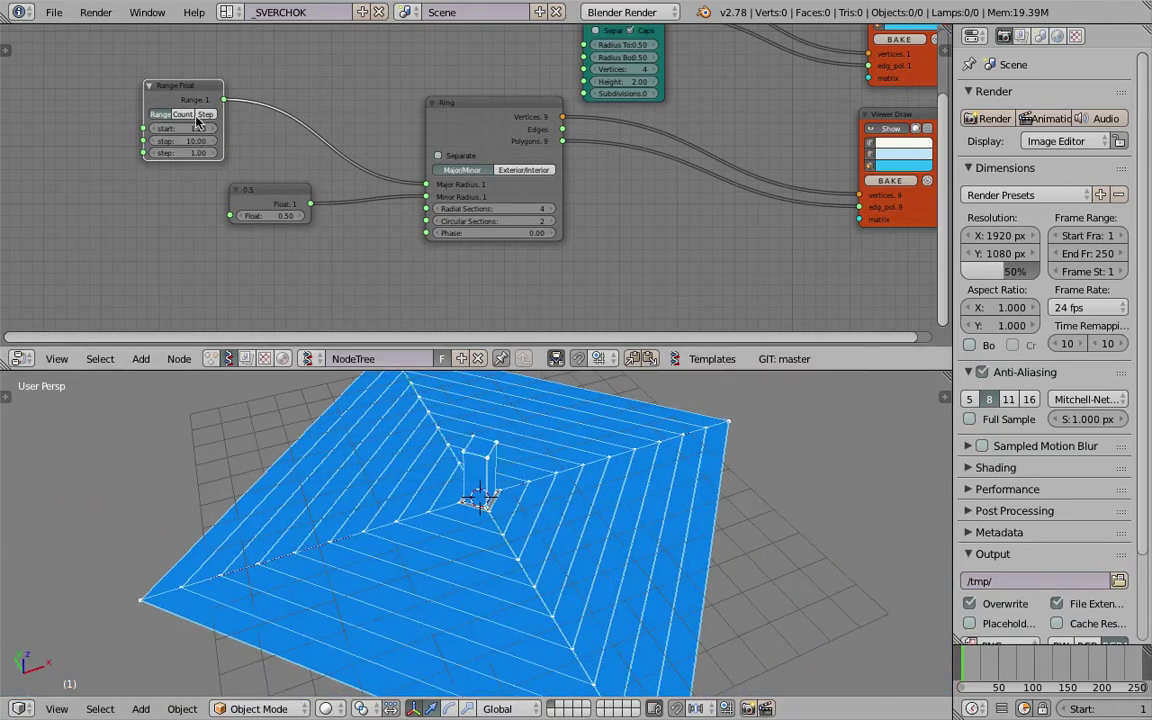
Step: Switch the Range Float node to Step mode and set its start value to 1
left_click(199, 115)
middle_click_drag(468, 474, 509, 478)
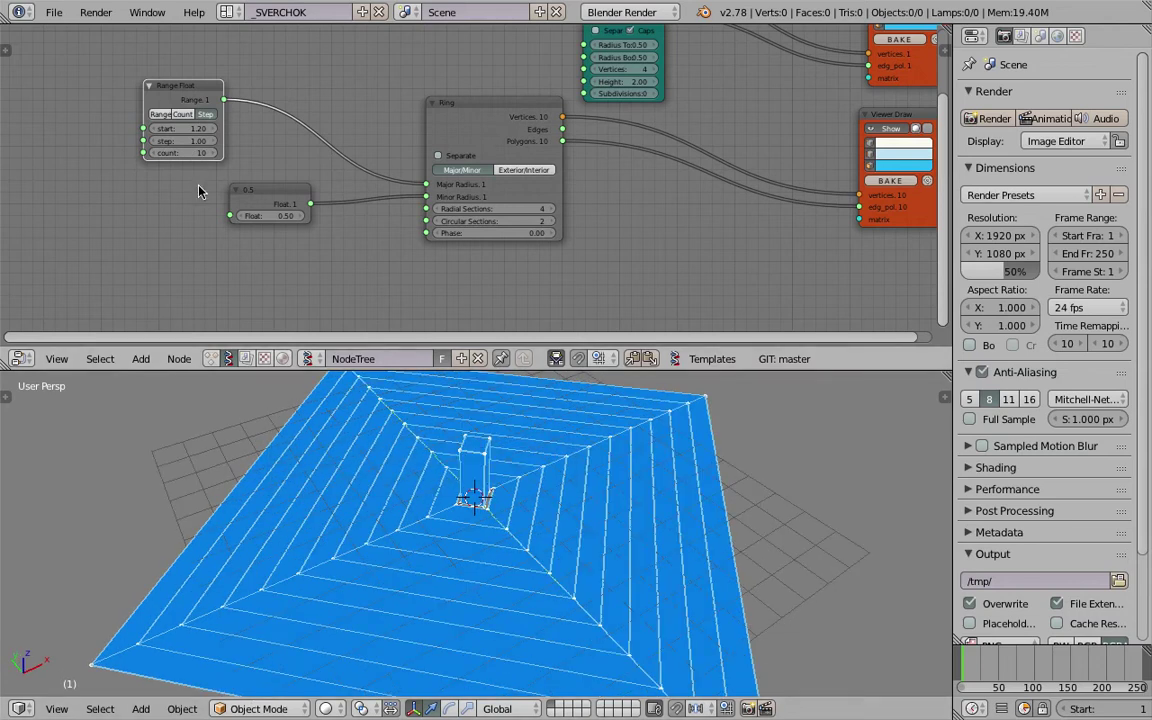
left_click_drag(199, 148, 161, 153)
left_click(193, 132)
type("1")
key("Return")
Step: Reduce the Range Float node's count to 7 and save over sv_pyramide_001.blend
scroll(437, 458, "up", 1)
mouse_move(191, 157)
left_mouse_down()
mouse_move(170, 157)
mouse_move(186, 157)
left_mouse_up()
middle_click_drag(515, 488, 411, 460)
key("ctrl+s")
left_click(410, 459)
middle_click_drag(410, 510, 517, 525)
key("ctrl+s")
left_click(517, 525)
left_click_drag(186, 154, 182, 154)
middle_click_drag(570, 570, 655, 525)
key("ctrl+s")
left_click(651, 523)
left_click(657, 520)
key("ctrl+s")
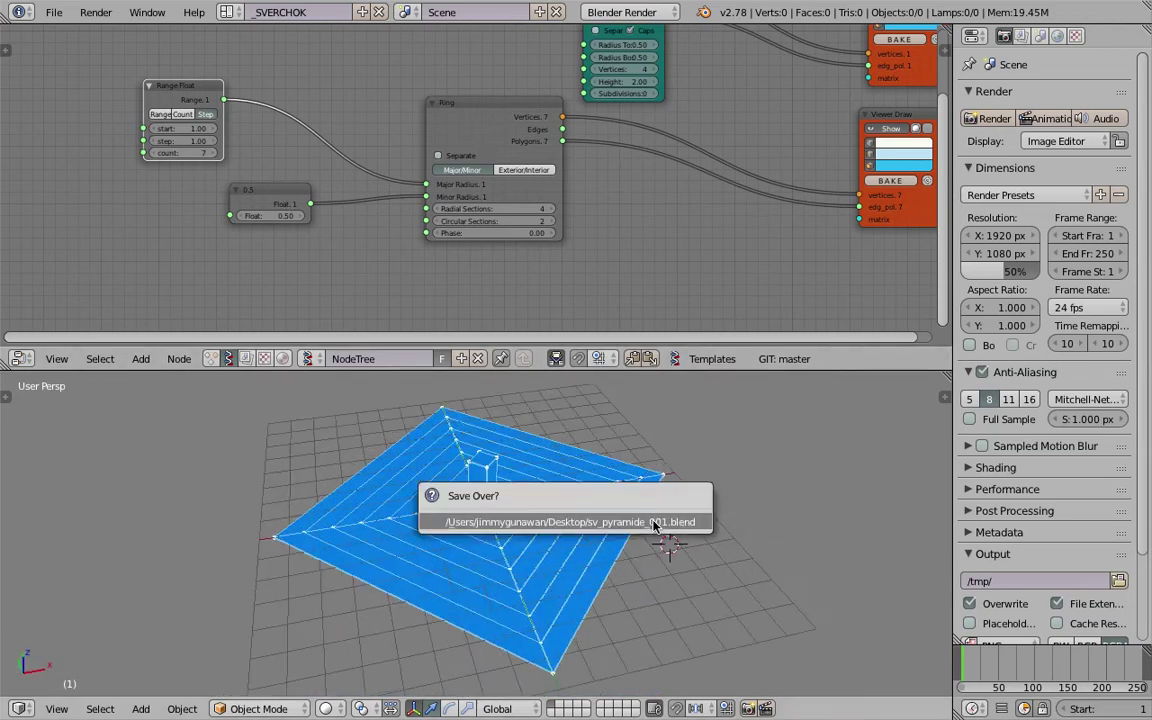
left_click(655, 525)
Step: Spread out the Cylinder, Ring and Viewer Draw nodes to make room between generators and viewers, saving the file
middle_click_drag(558, 226, 493, 243)
key("ctrl+s")
left_click(493, 243)
middle_click_drag(728, 107, 613, 155)
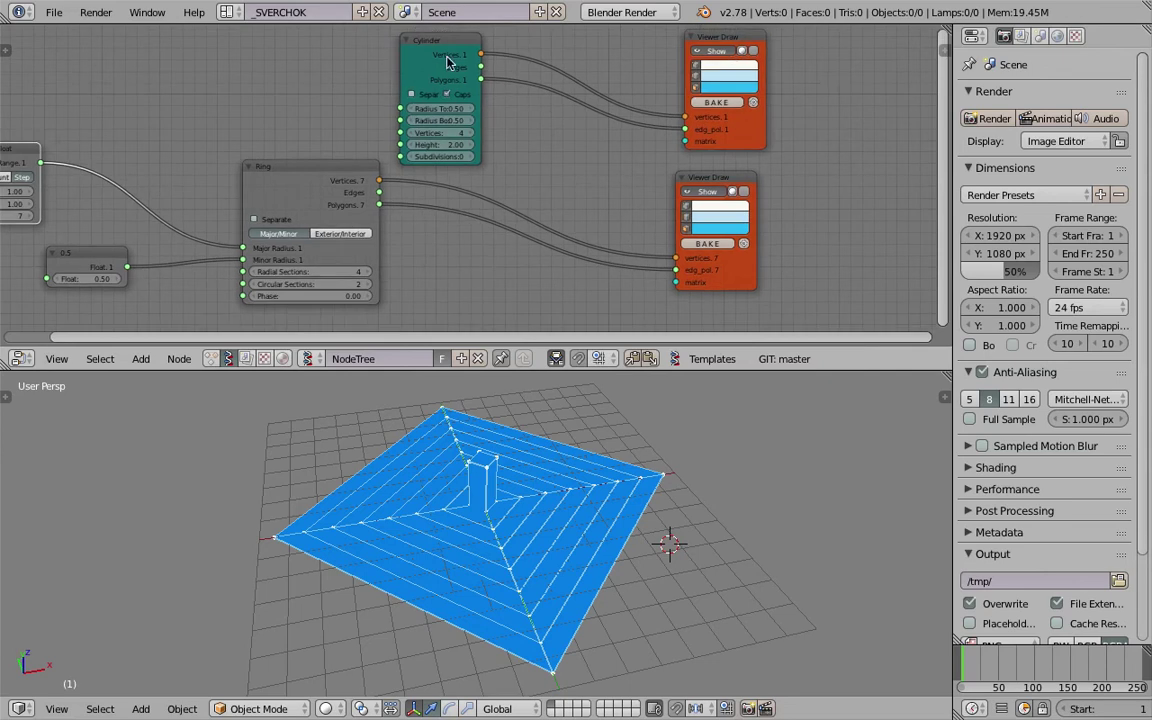
left_click_drag(447, 62, 343, 40)
key("ctrl+s")
left_click(343, 42)
left_click_drag(714, 129, 734, 112)
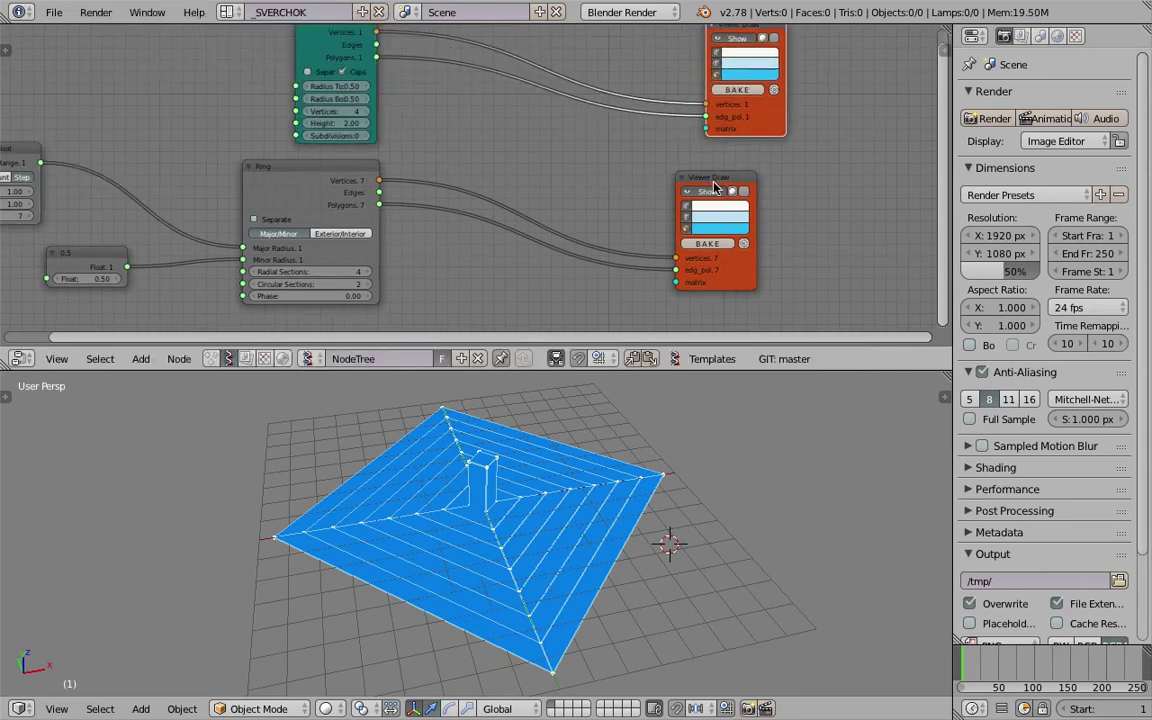
left_click_drag(712, 184, 764, 181)
left_click_drag(344, 177, 404, 195)
Step: Add an Extrude Region node between the Ring node and its Viewer Draw node
middle_click_drag(450, 211, 442, 195)
scroll(442, 195, "up", 3)
middle_click_drag(505, 160, 490, 144)
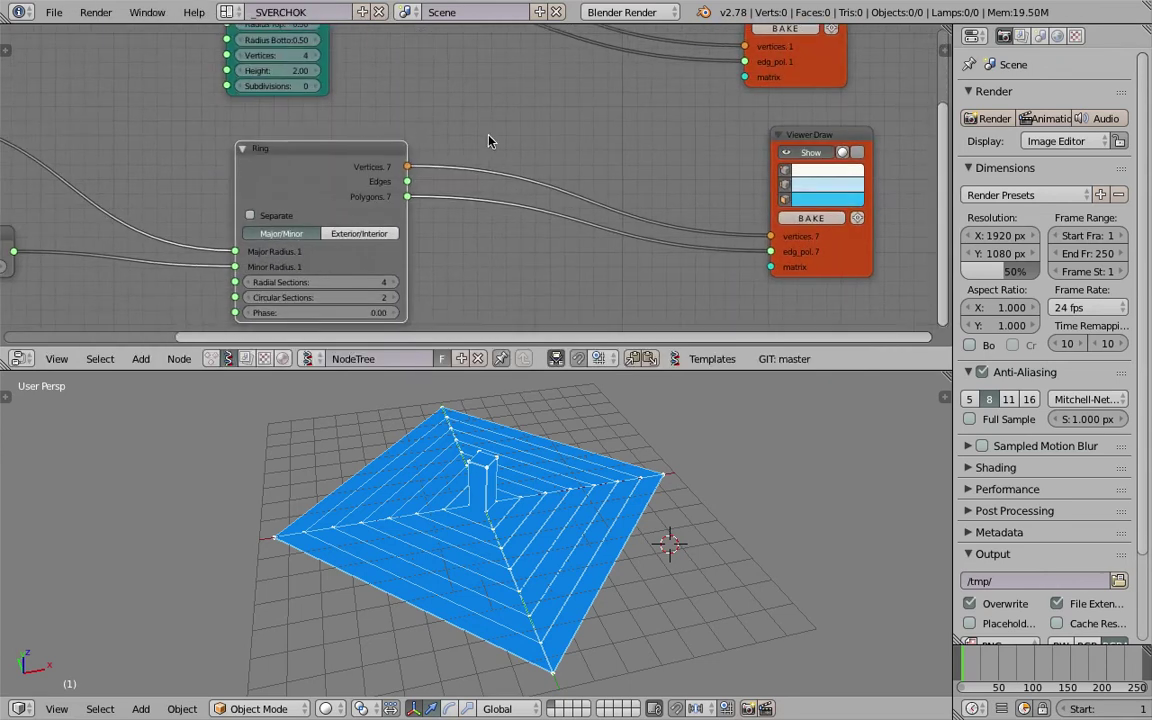
key("alt+space")
type("extr")
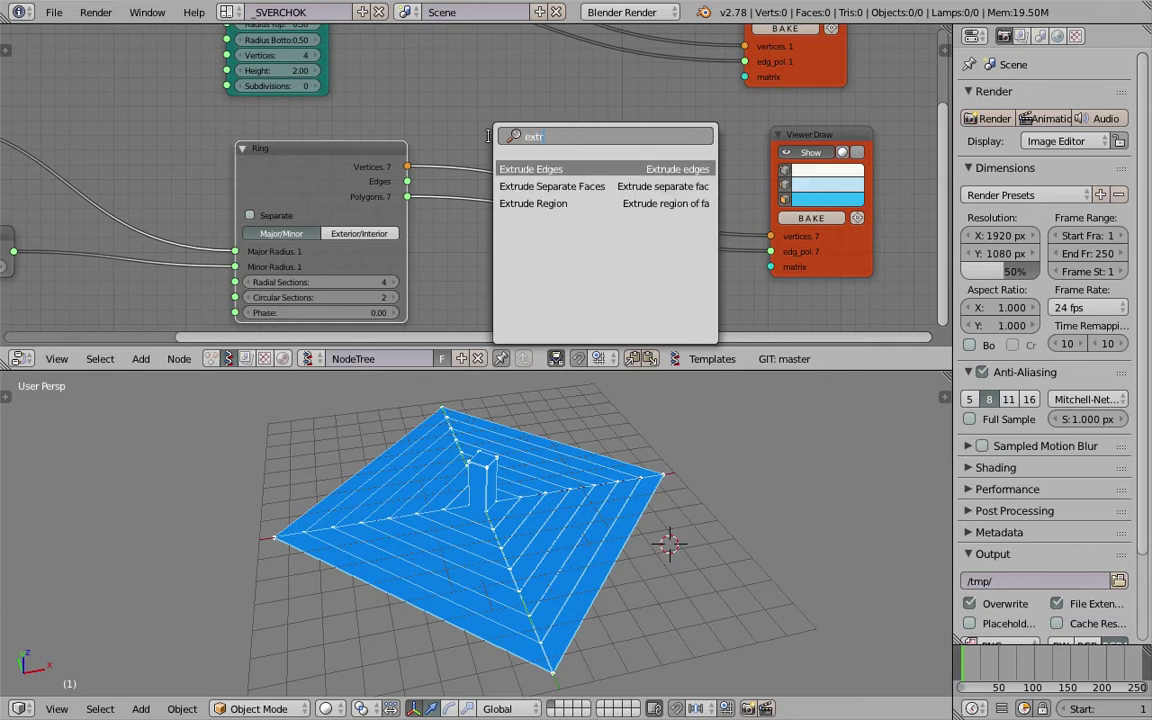
key("Down")
key("Down")
key("Return")
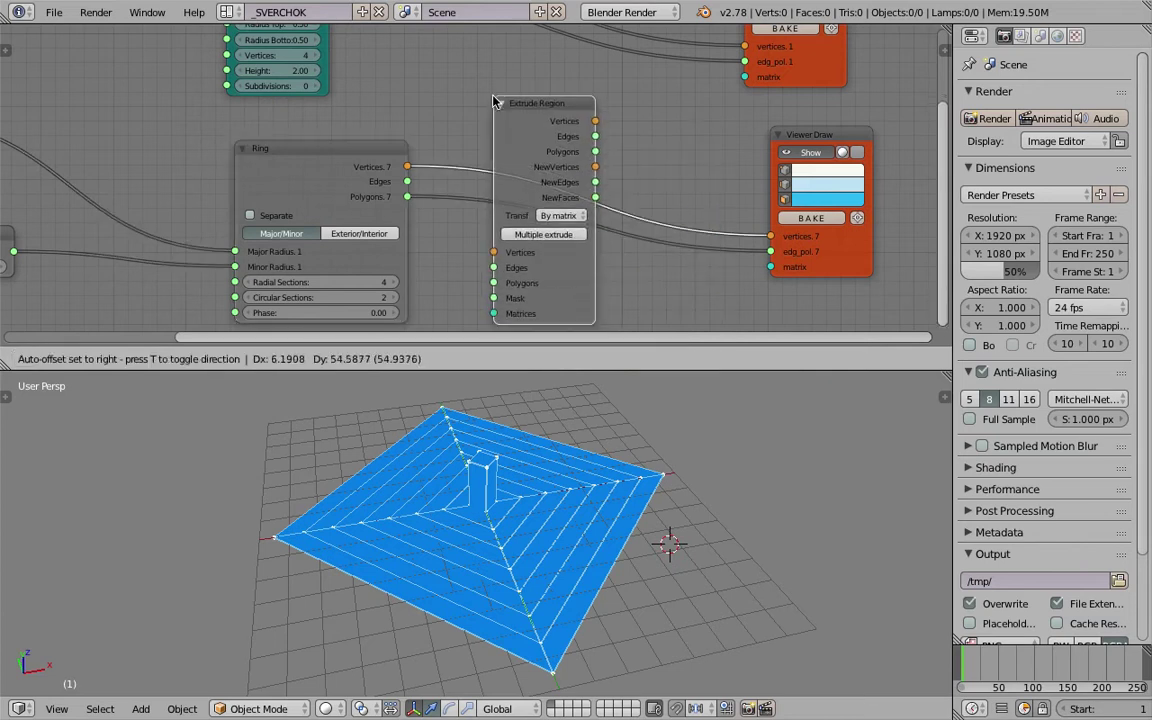
left_click(491, 98)
middle_click_drag(497, 101, 497, 84)
Step: Route the Ring's vertices and polygons through Extrude Region into the Viewer Draw node, and save the file
left_click_drag(407, 182, 493, 265)
left_click_drag(595, 134, 769, 236)
middle_click_drag(606, 474, 540, 455)
key("ctrl+s")
left_click(576, 462)
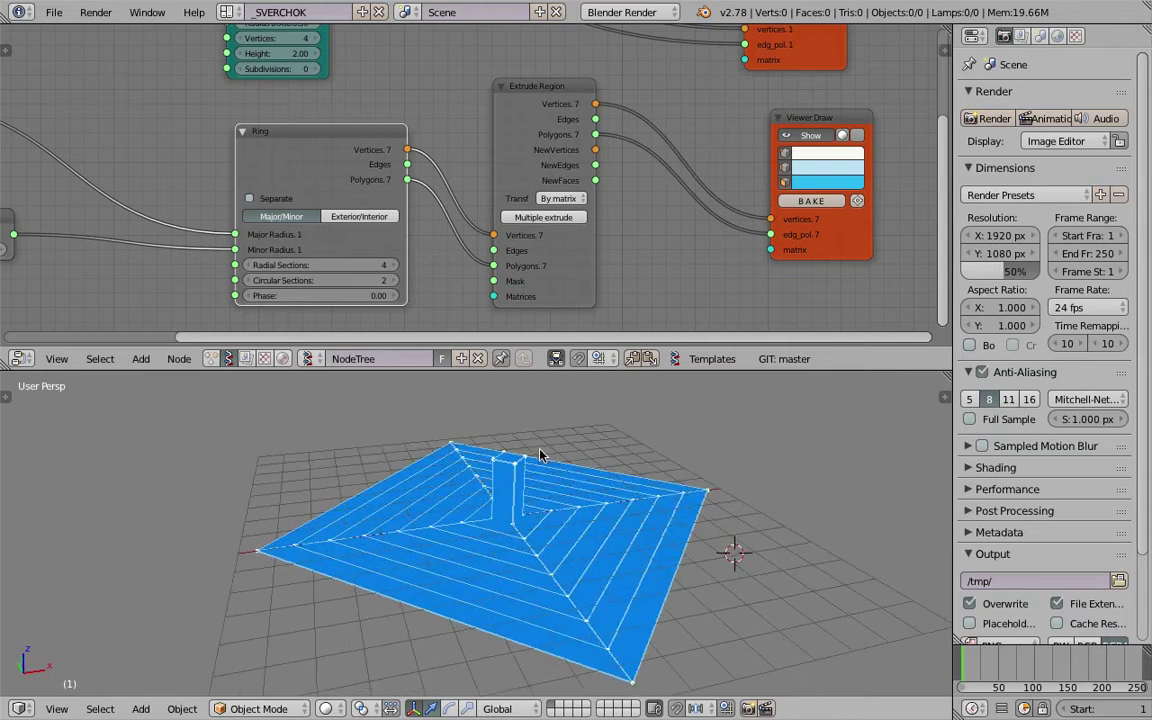
Step: Add a Matrix In node and connect its output to Extrude Region's Matrices input
left_click_drag(520, 174, 555, 182)
middle_click_drag(565, 222, 603, 160)
key("shift+a")
left_click(457, 233)
type("matrix in")
key("Return")
left_click(411, 218)
left_click_drag(514, 242, 574, 199)
Step: Add a Vector In node and connect it to the Matrix In node's Location
middle_click_drag(307, 234, 317, 226)
key("shift+a")
left_click(298, 230)
type("vector in")
key("Return")
left_click(262, 216)
left_click_drag(341, 250, 420, 249)
Step: Set the Vector In node's Z value to 0.39
middle_click_drag(373, 239, 405, 219)
mouse_move(338, 297)
left_mouse_down()
mouse_move(440, 297)
mouse_move(357, 297)
left_mouse_up()
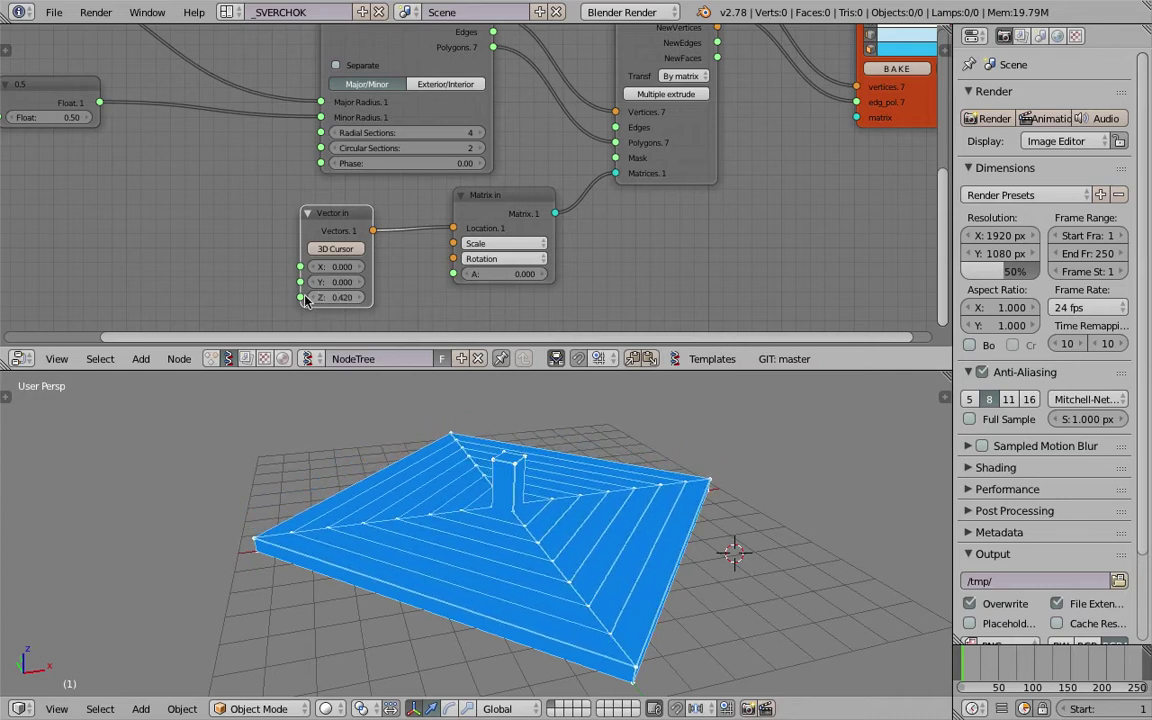
scroll(350, 240, "up", 3)
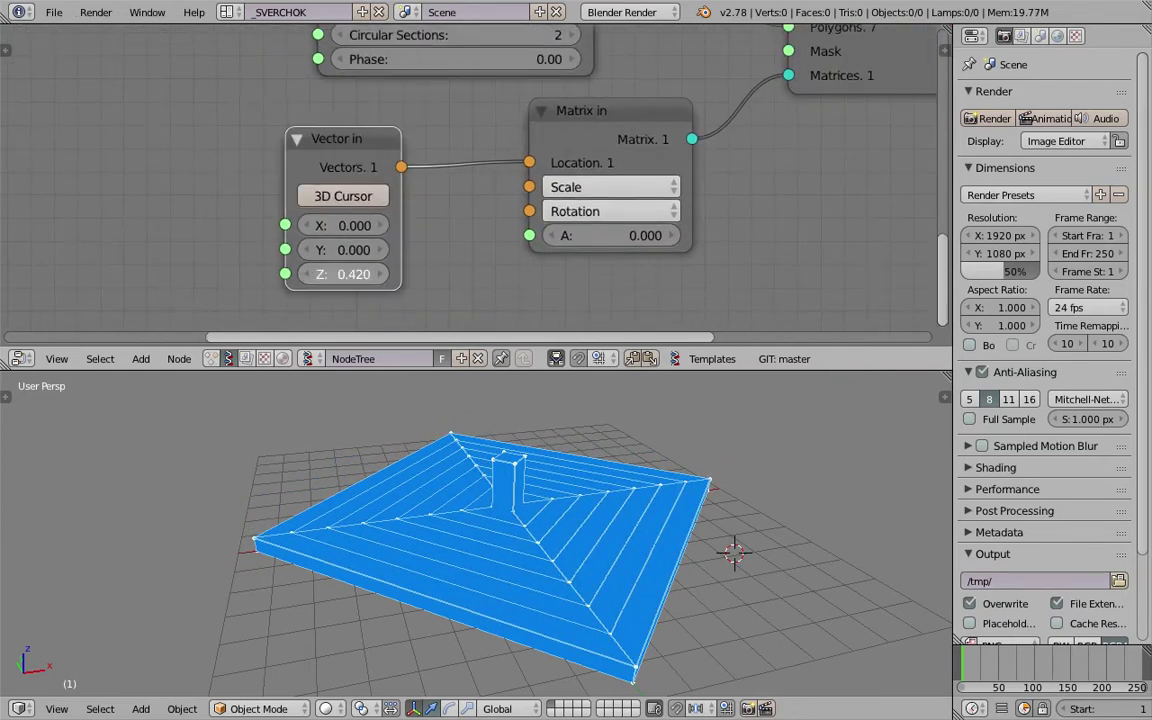
Step: Reposition the Range Float node and save the file
middle_click_drag(127, 163, 365, 250)
scroll(364, 225, "down", 4)
left_click_drag(213, 42, 213, 80)
key("ctrl+s")
left_click(213, 100)
Step: Duplicate the Range Float node and place the copy below the Float node
middle_click_drag(380, 260, 380, 185)
key("shift+d")
left_click(378, 193)
scroll(378, 193, "down", 1)
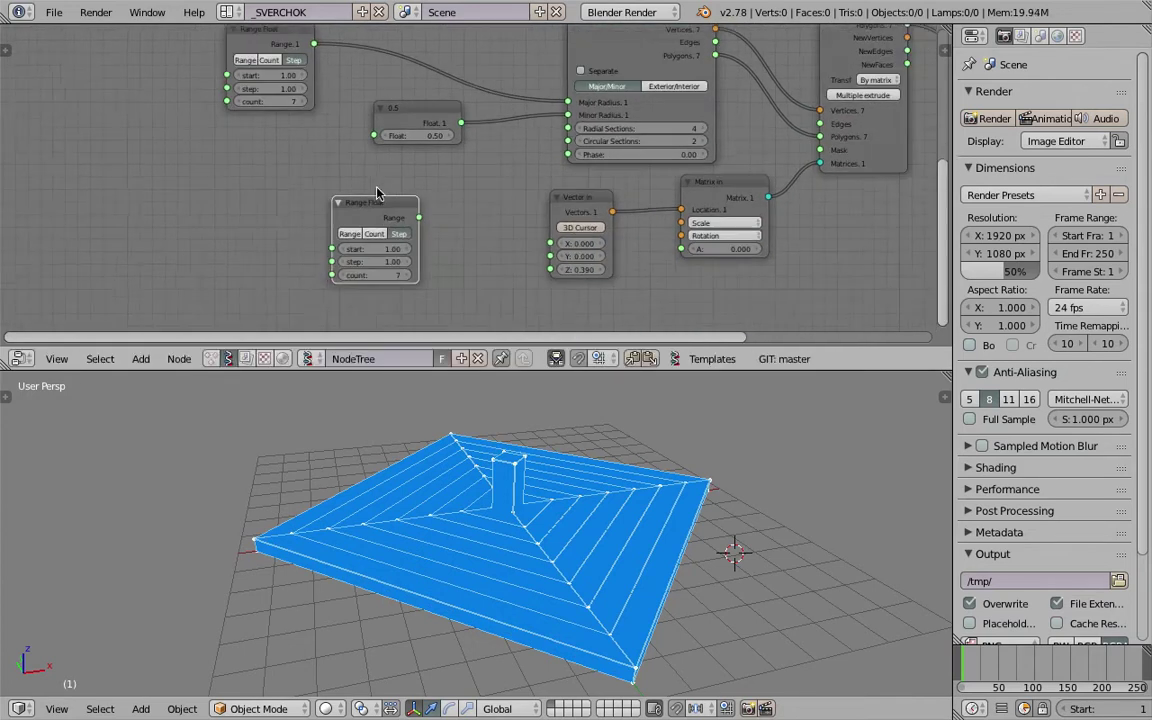
Step: Connect the duplicated Range Float's output to the Vector In node's Z and set its count to 6
left_click_drag(419, 217, 446, 222)
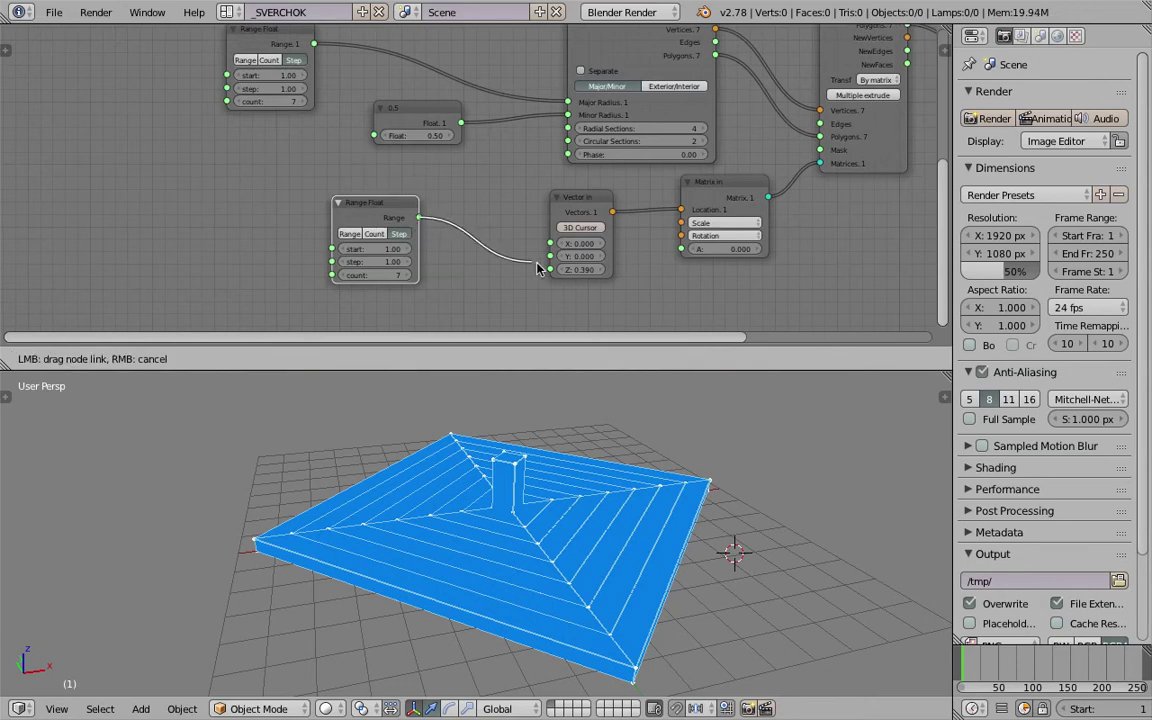
left_click_drag(538, 268, 550, 269)
middle_click_drag(588, 506, 368, 341)
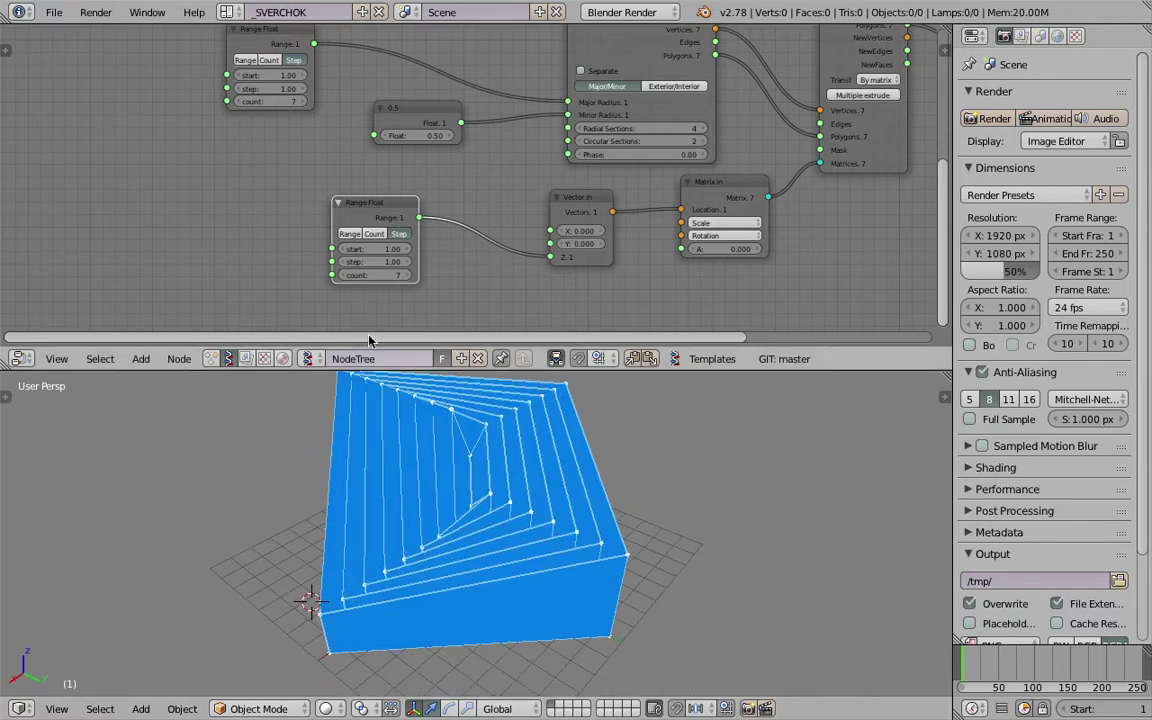
left_click_drag(380, 276, 447, 282)
left_click_drag(409, 199, 446, 199)
Step: Reposition the Matrix In and Extrude Region nodes to tidy the layout, and inspect the extruded rings
middle_click_drag(604, 188, 528, 195)
left_click_drag(643, 190, 623, 201)
middle_click_drag(755, 132, 667, 169)
left_click_drag(678, 86, 674, 103)
middle_click_drag(670, 101, 657, 95)
middle_click_drag(501, 463, 520, 571)
middle_click_drag(380, 412, 391, 581)
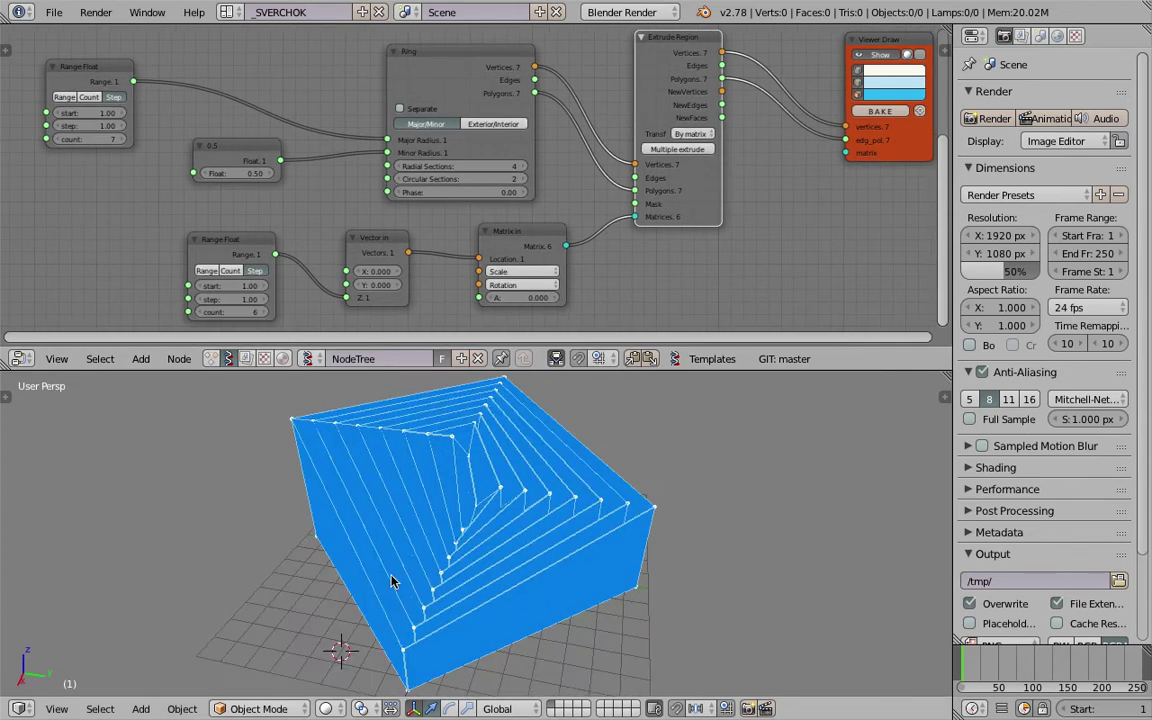
Step: Delete the duplicated Range Float node that drives the Vector In node's Z
middle_click_drag(447, 502, 524, 532)
middle_click_drag(250, 299, 278, 285)
left_click(272, 300)
key("x")
Step: Set the Vector In node's Z to 0.51, space Vector In and Extrude Region farther apart, and save the file
mouse_move(449, 294)
left_mouse_down()
mouse_move(500, 294)
mouse_move(457, 294)
left_mouse_up()
middle_click_drag(497, 261, 452, 256)
left_click_drag(686, 187, 717, 186)
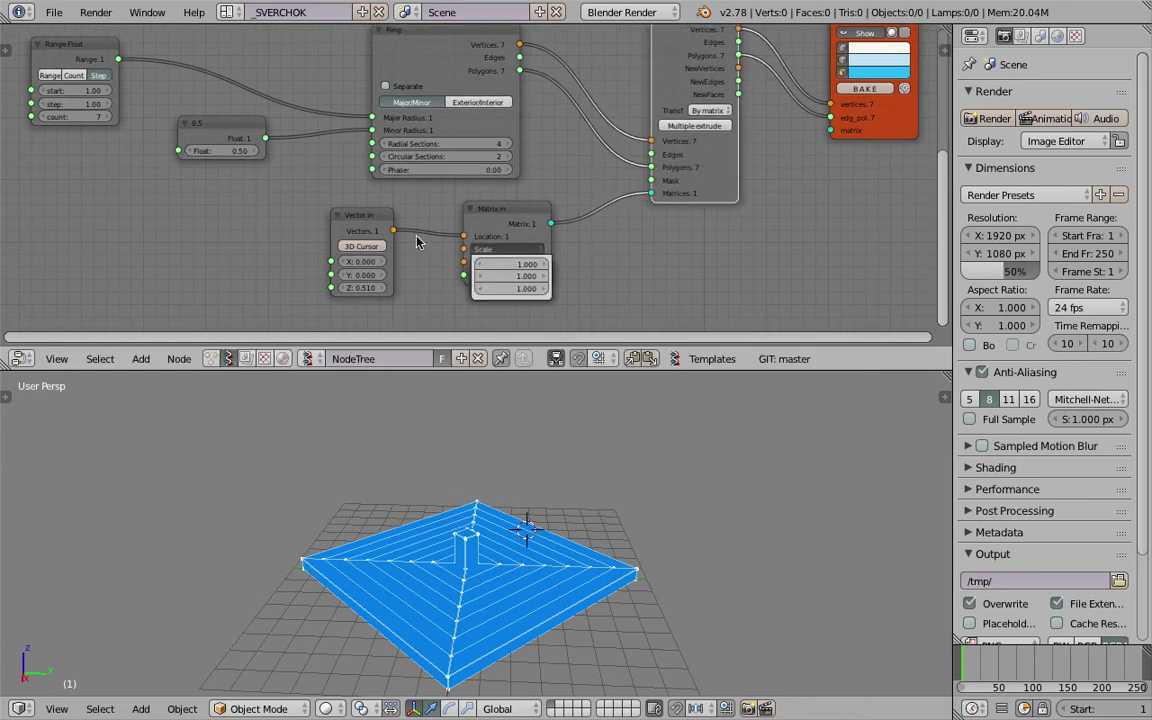
left_click_drag(363, 217, 306, 205)
key("ctrl+s")
left_click(303, 207)
middle_click_drag(170, 238, 204, 226)
key("shift+a")
left_click(204, 227)
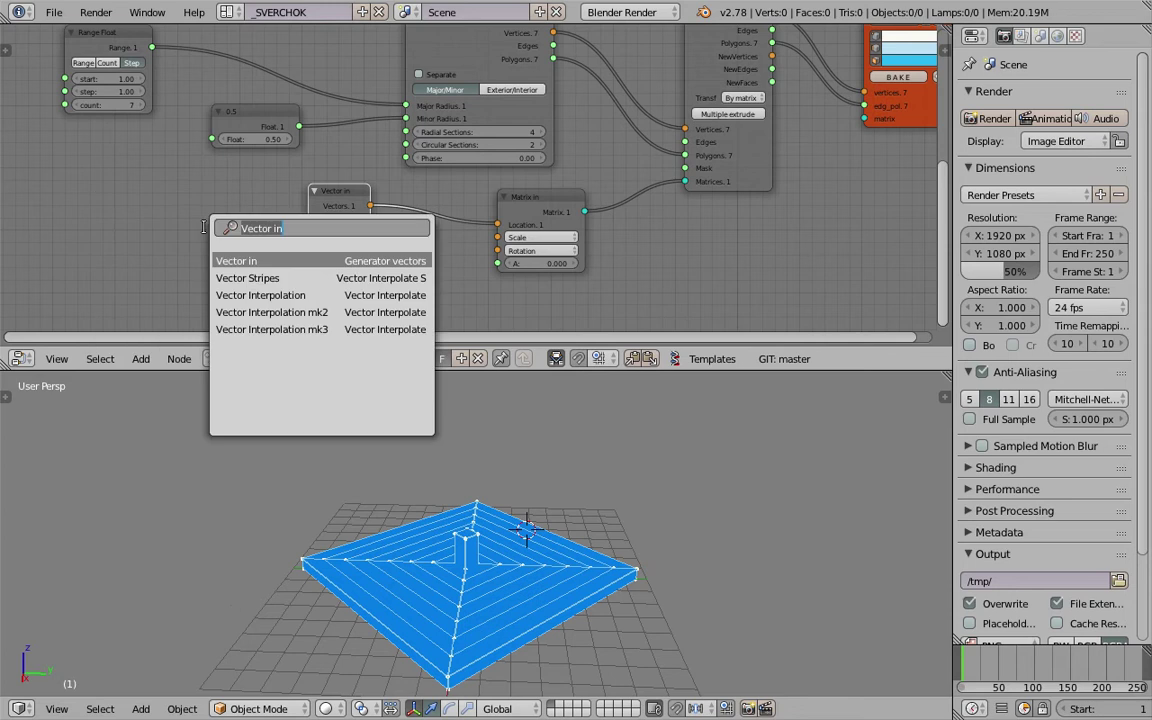
left_click(656, 206)
Step: Add a Matrix In node and connect its matrix output to the matrix input of the rings' Viewer Draw node
middle_click_drag(680, 248, 580, 277)
scroll(580, 277, "down", 2)
left_click_drag(784, 155, 824, 176)
middle_click_drag(791, 201, 778, 178)
key("shift+a")
left_click(690, 234)
type("matrix in")
key("Return")
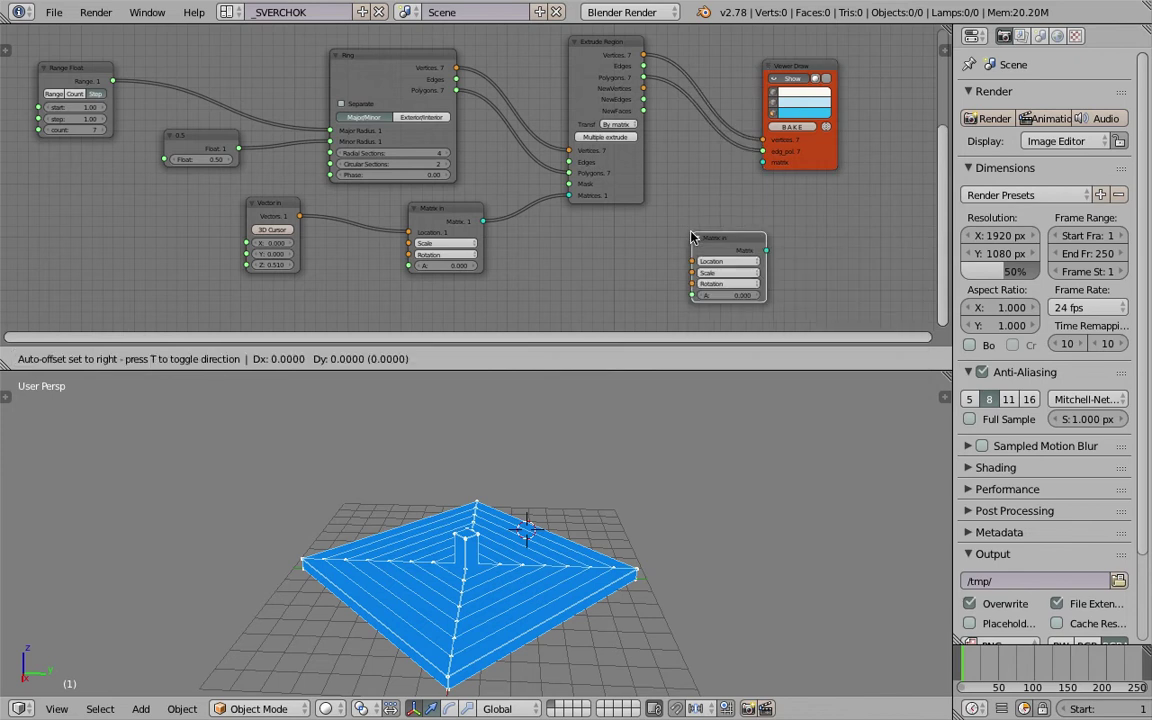
left_click(600, 200)
mouse_move(674, 219)
left_mouse_down()
mouse_move(763, 163)
mouse_move(706, 228)
left_mouse_up()
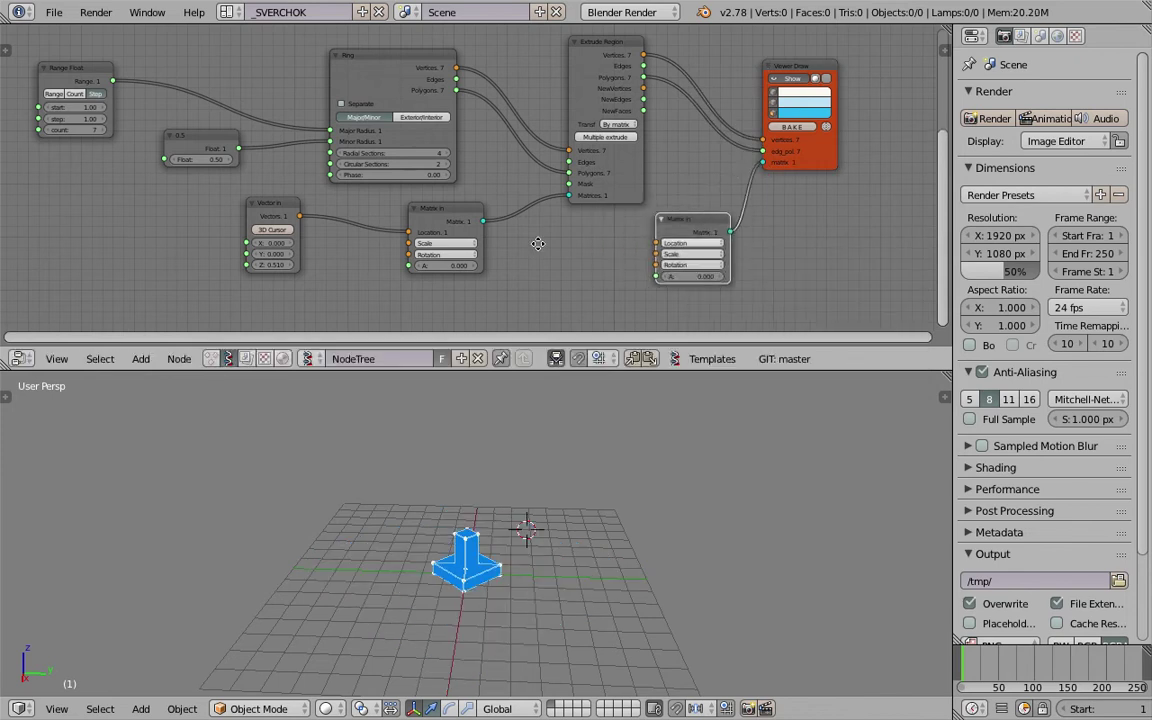
Step: Add a Vector In node and connect it to the Scale input of the new Matrix In node
middle_click_drag(538, 244, 550, 193)
key("shift+a")
left_click(555, 194)
type("vec")
left_click(575, 298)
left_click(515, 222)
left_click_drag(583, 248, 668, 191)
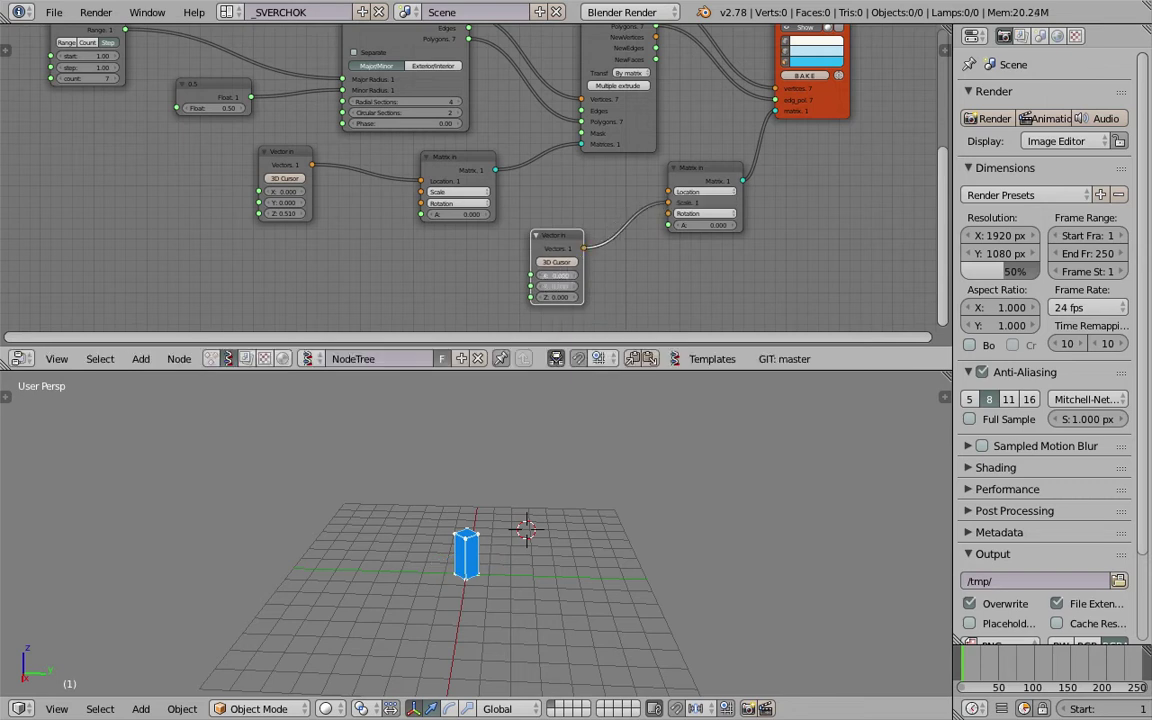
Step: Set the new Vector In node to X 1, Y 1 and Z 1.54, move it below the earlier Vector In, and save the file
key("Return")
key("ctrl+s")
left_click(501, 240)
left_click_drag(551, 239, 154, 272)
scroll(529, 258, "up", 2)
key("ctrl+s")
left_click(600, 247)
Step: Enlarge the node editor, adjust the placement of the scale Vector In and Matrix In nodes, inspect the stacked geometry, and save the file
middle_click_drag(175, 234, 289, 238)
left_click_drag(426, 371, 426, 457)
left_click_drag(276, 301, 316, 306)
middle_click_drag(547, 297, 527, 301)
left_click_drag(746, 234, 760, 239)
middle_click_drag(689, 237, 660, 240)
scroll(660, 240, "up", 1)
middle_click_drag(748, 218, 560, 264)
scroll(640, 245, "up", 1)
scroll(558, 262, "up", 8)
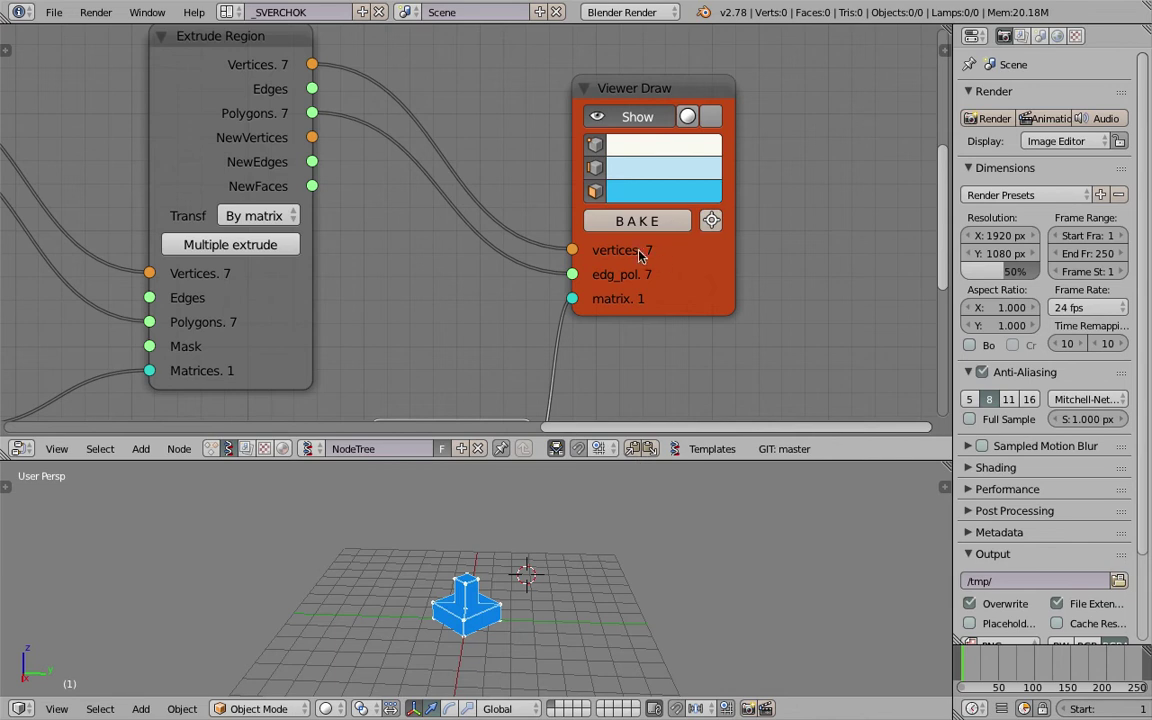
scroll(513, 627, "up", 3)
middle_click_drag(578, 514, 503, 571)
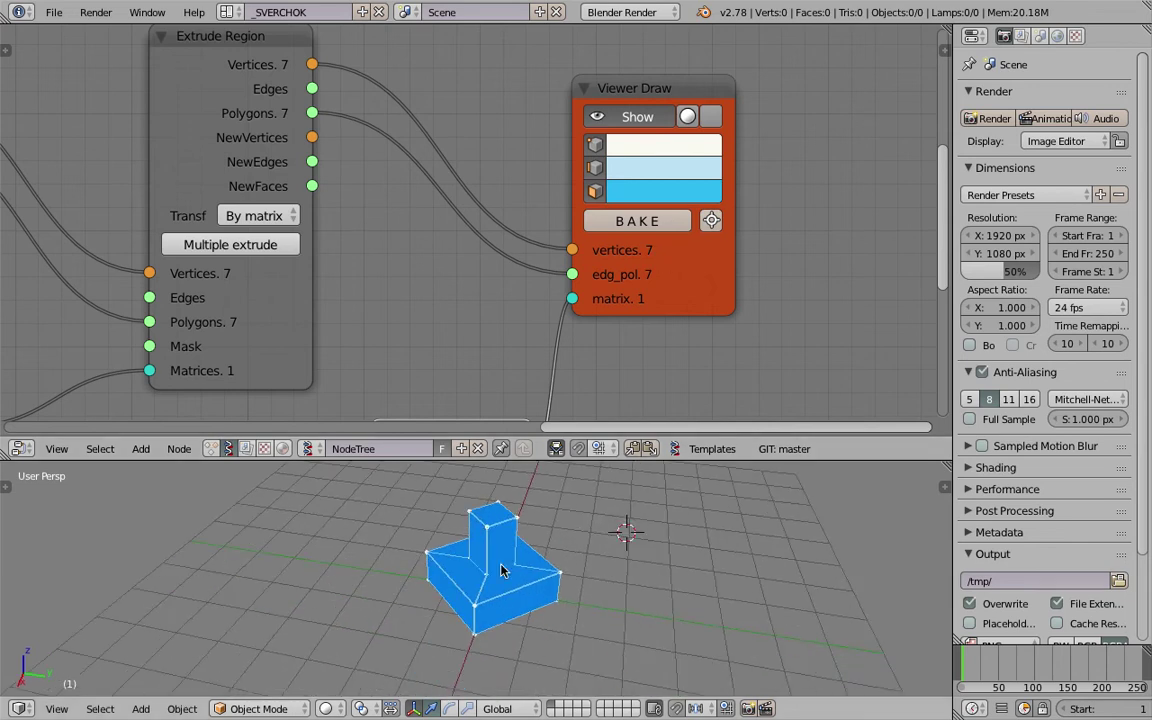
key("ctrl+s")
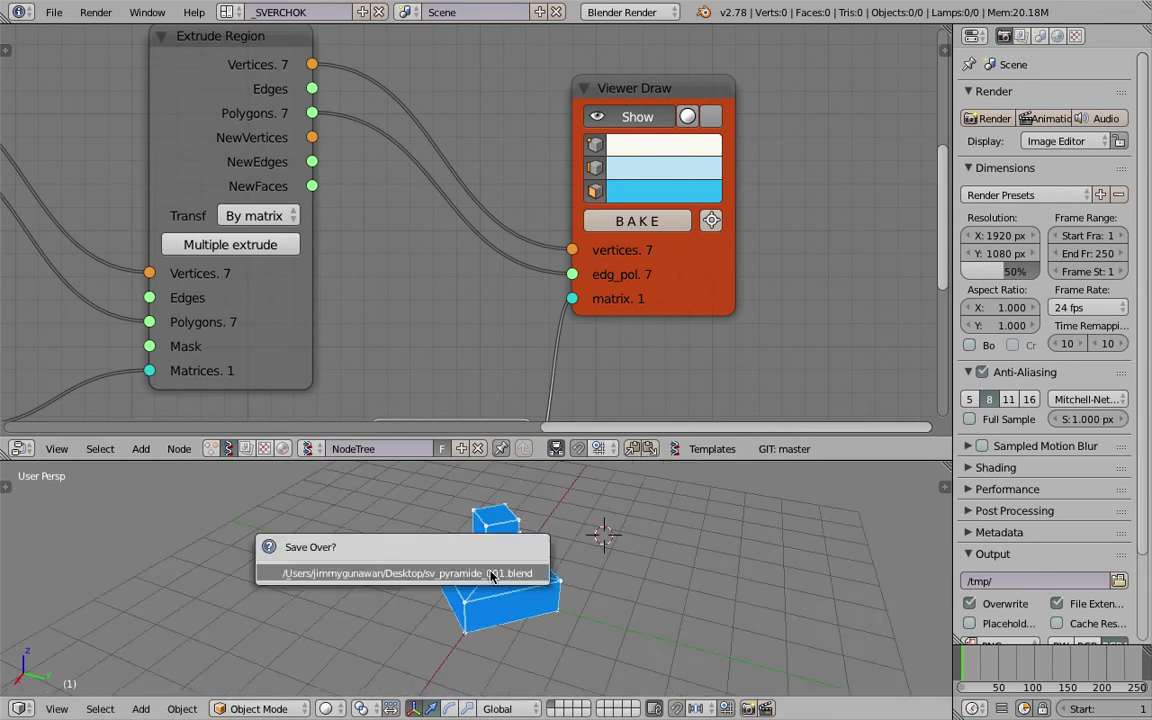
left_click(489, 571)
Step: Move the scale Vector In node closer below the extrusion's Vector In and Matrix In nodes, and save the file
scroll(465, 281, "down", 4)
scroll(465, 281, "down", 2)
left_click_drag(231, 296, 367, 333)
key("ctrl+s")
left_click(367, 333)
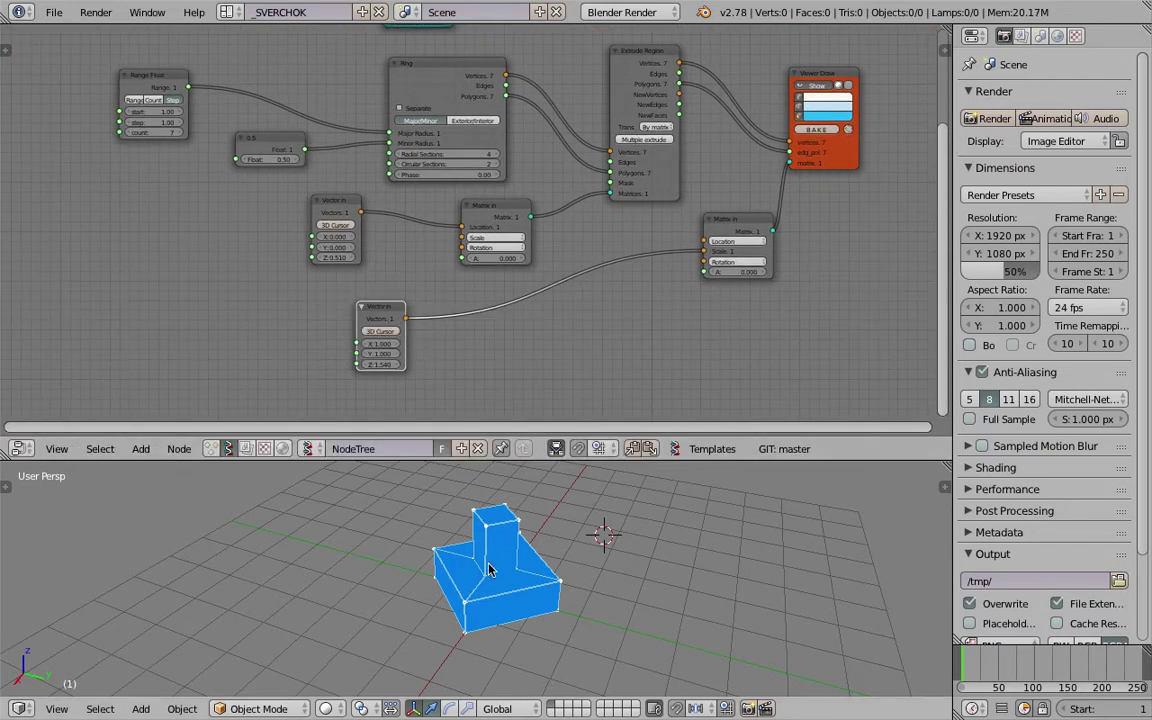
middle_click_drag(350, 376, 456, 363)
key("ctrl+s")
left_click(455, 361)
Step: Move the Range Float node aside, duplicate it, and connect the copy's output to the scale Vector In node's Z
middle_click_drag(354, 210, 372, 248)
left_click_drag(301, 113, 243, 111)
key("shift+d")
left_click(238, 278)
left_click_drag(255, 280, 480, 391)
scroll(404, 536, "down", 5)
middle_click_drag(404, 536, 459, 505)
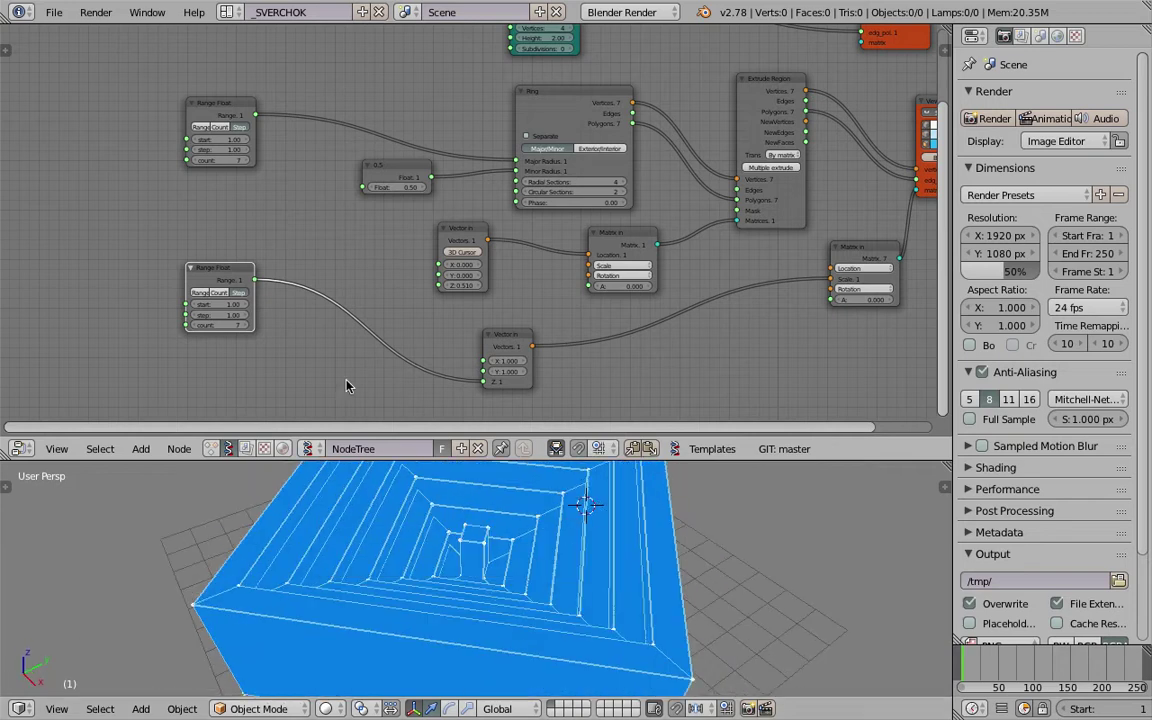
Step: Turn on shaded display in the rings' Viewer Draw node and inspect the stepped form from several angles
middle_click_drag(335, 343, 344, 323)
mouse_move(718, 178)
middle_mouse_down()
mouse_move(575, 230)
mouse_move(500, 240)
middle_mouse_up()
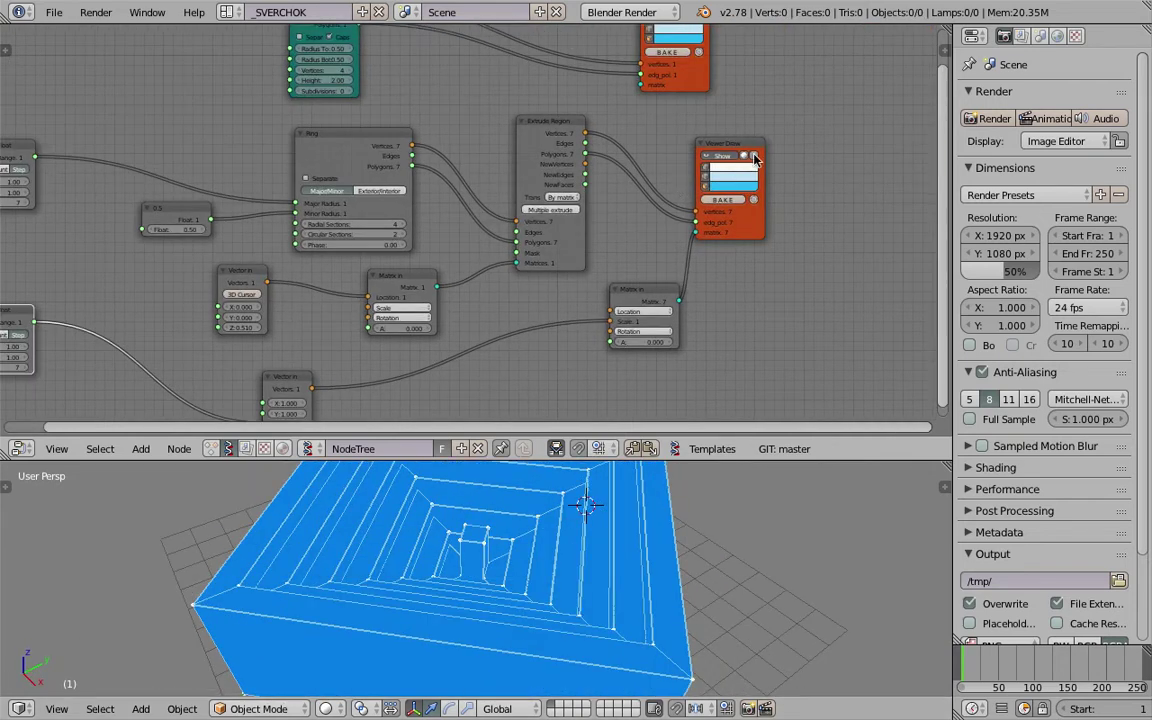
left_click(754, 157)
middle_click_drag(728, 102, 700, 201)
middle_click_drag(657, 592, 553, 577)
middle_click_drag(637, 570, 461, 577)
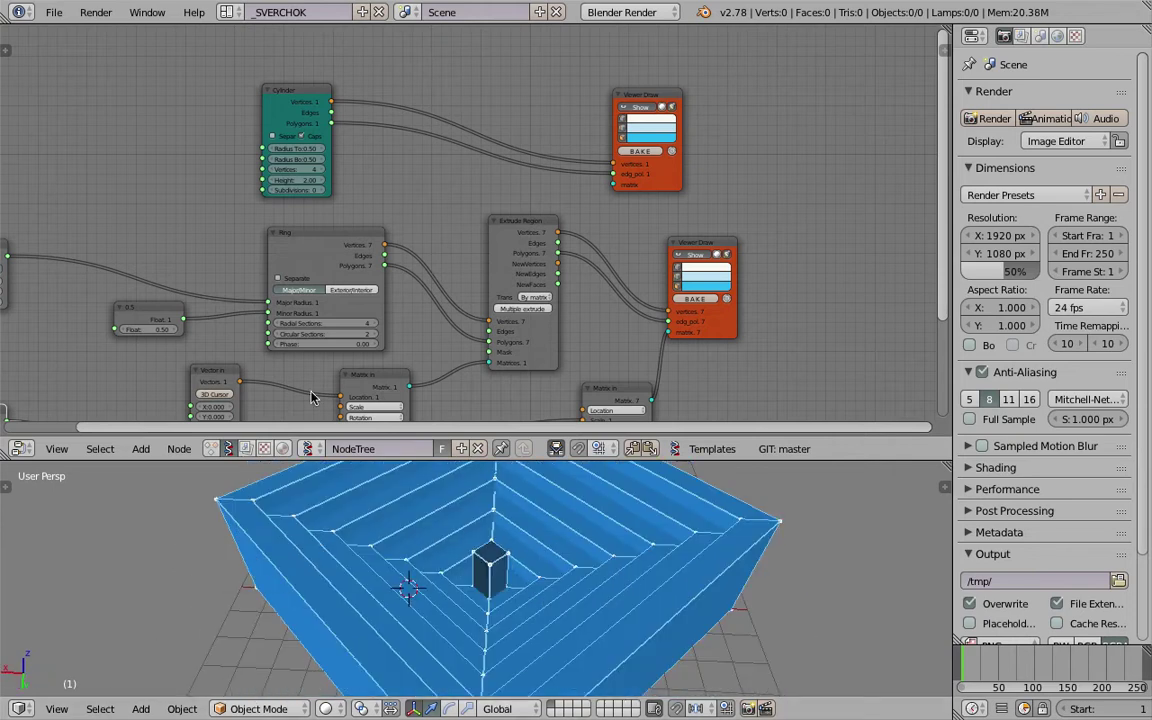
Step: Set the duplicated Range Float node's step to 0.58, check the result, and save the file
middle_click_drag(267, 359, 404, 270)
middle_click_drag(165, 303, 282, 240)
scroll(282, 240, "up", 1)
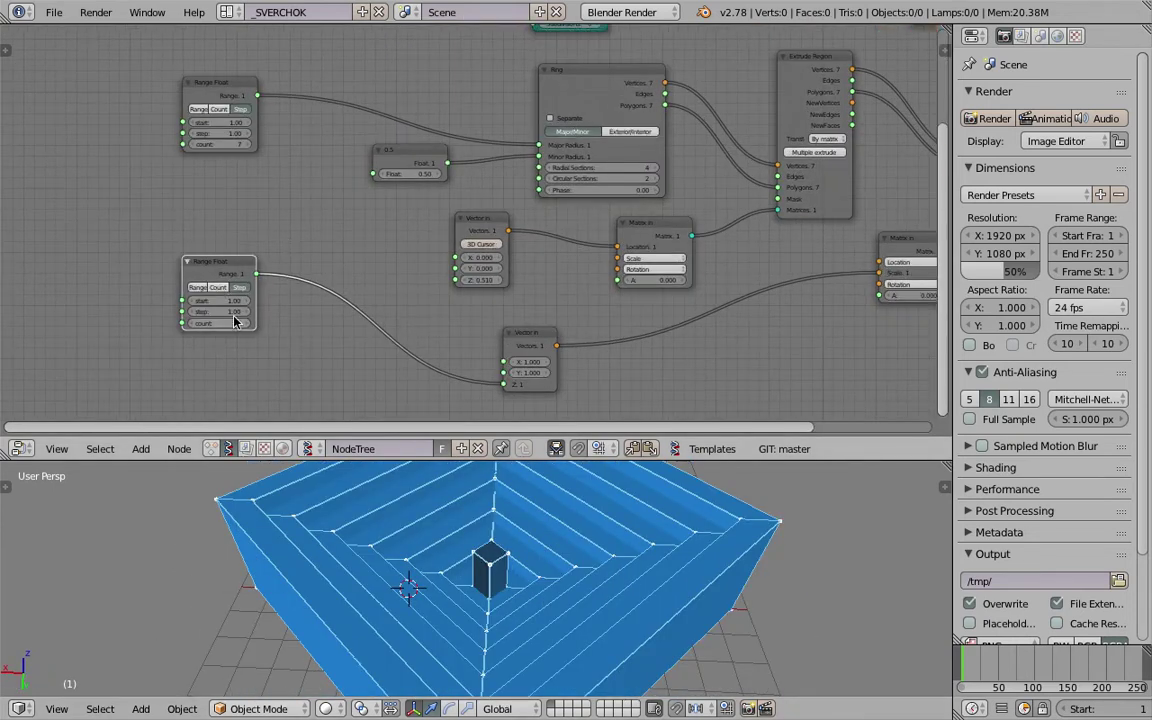
scroll(221, 312, "up", 1)
left_click_drag(215, 318, 200, 318)
middle_click_drag(543, 620, 461, 565)
middle_click_drag(560, 548, 543, 571)
key("ctrl+s")
left_click(543, 571)
Step: Insert a List Reverse node between the duplicated Range Float and the scale Vector In's Z, trying level 1 and keeping level 2
middle_click_drag(344, 419, 344, 408)
key("shift+a")
left_click(309, 330)
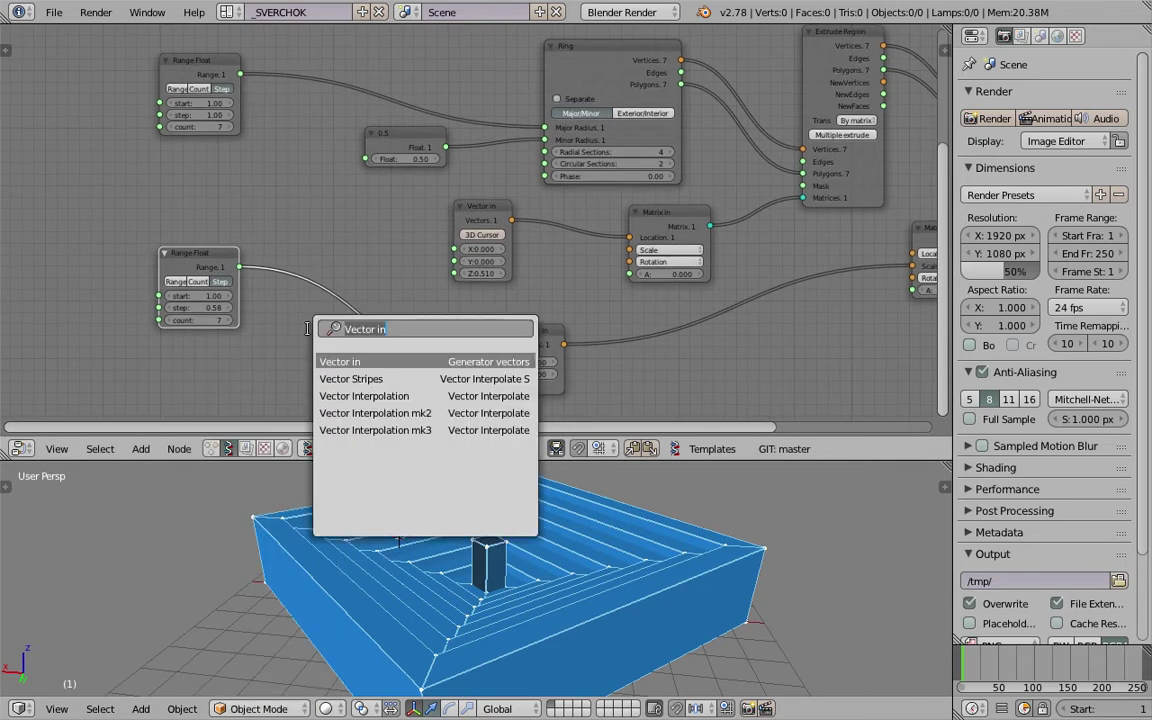
type("list re")
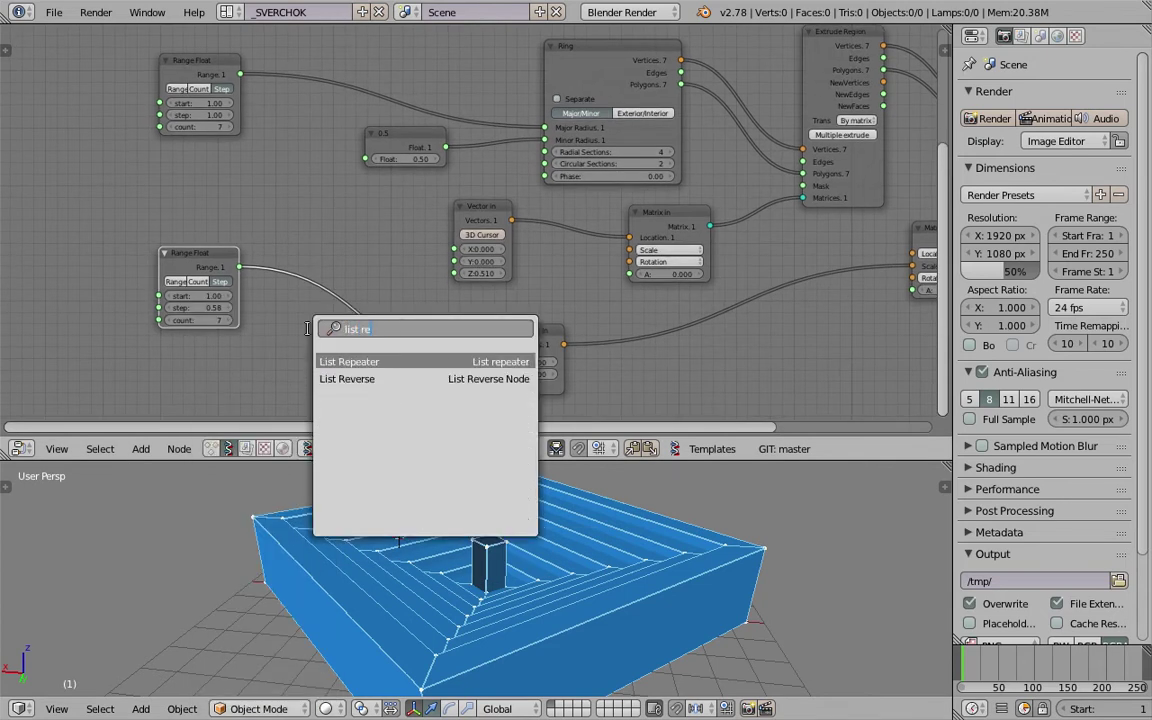
key("Return")
left_click(310, 314)
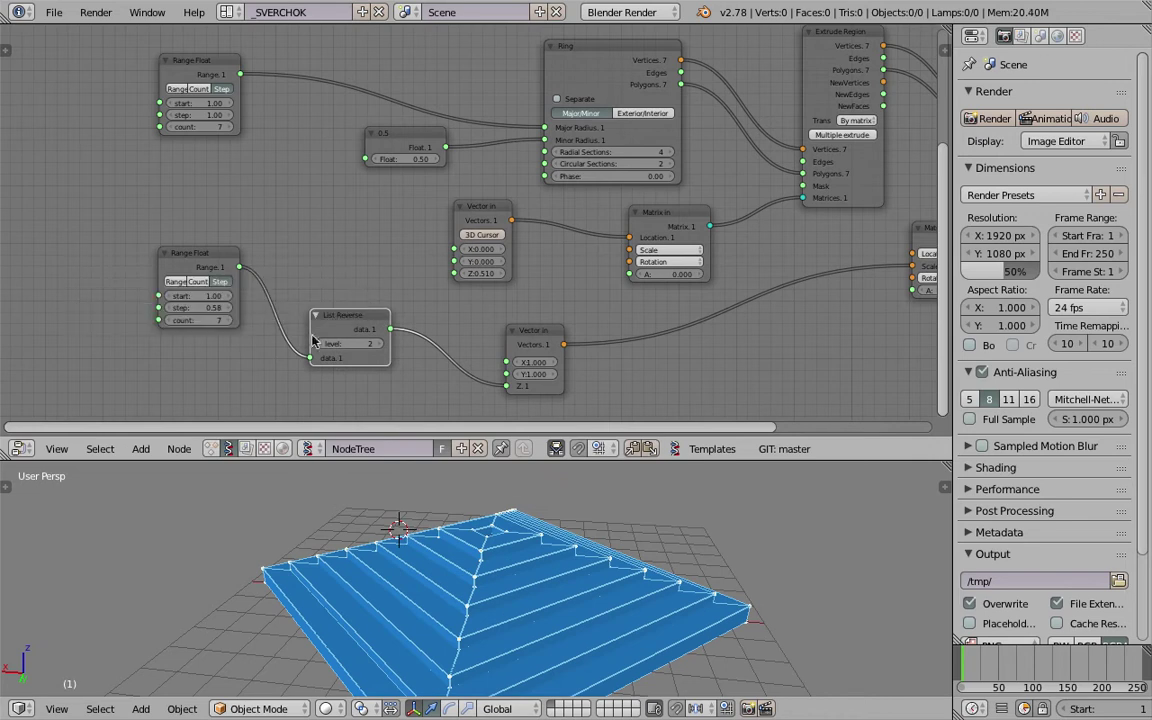
middle_click_drag(466, 538, 411, 553)
left_click(323, 344)
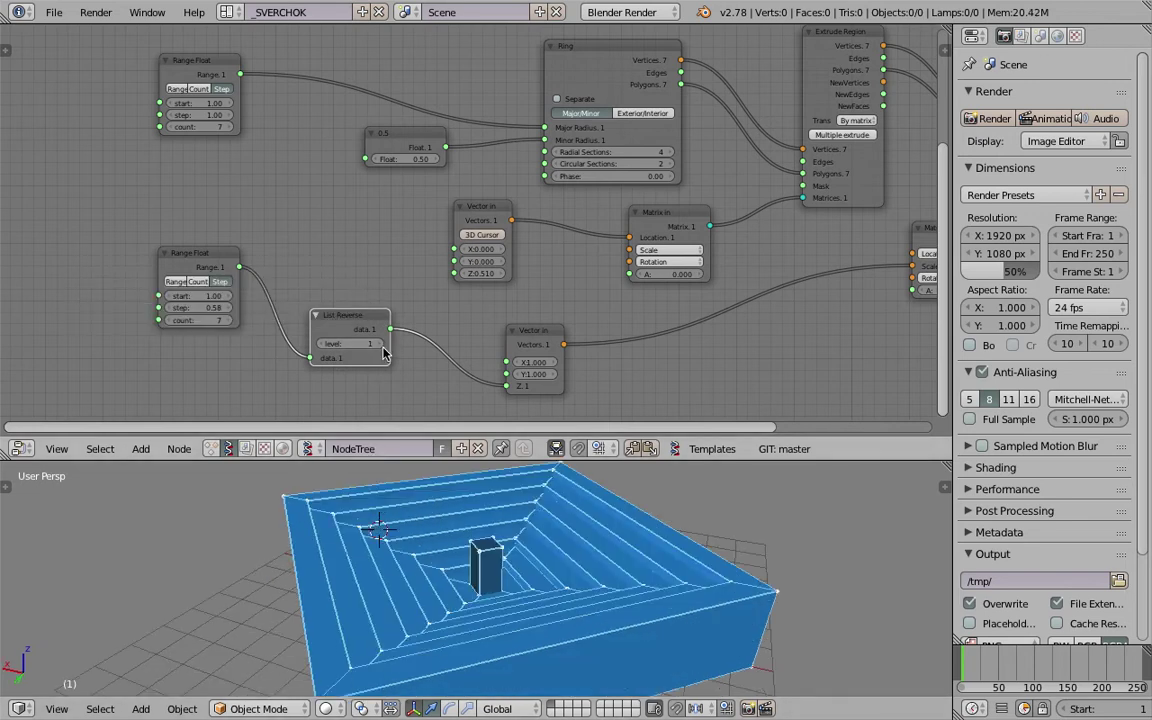
left_click(376, 344)
Step: Set the duplicated Range Float node's step to 0.37 and inspect the lowered pyramid
middle_click_drag(226, 327, 257, 297)
mouse_move(231, 278)
left_mouse_down()
mouse_move(268, 278)
mouse_move(206, 278)
mouse_move(220, 278)
left_mouse_up()
middle_click_drag(500, 547, 440, 545)
Step: Add an Integer node set to 7 and connect it to the count inputs of both Range Float nodes
middle_click_drag(259, 278, 317, 303)
middle_click_drag(255, 167, 329, 171)
key("shift+a")
left_click(146, 175)
type("int")
key("Return")
left_click(160, 202)
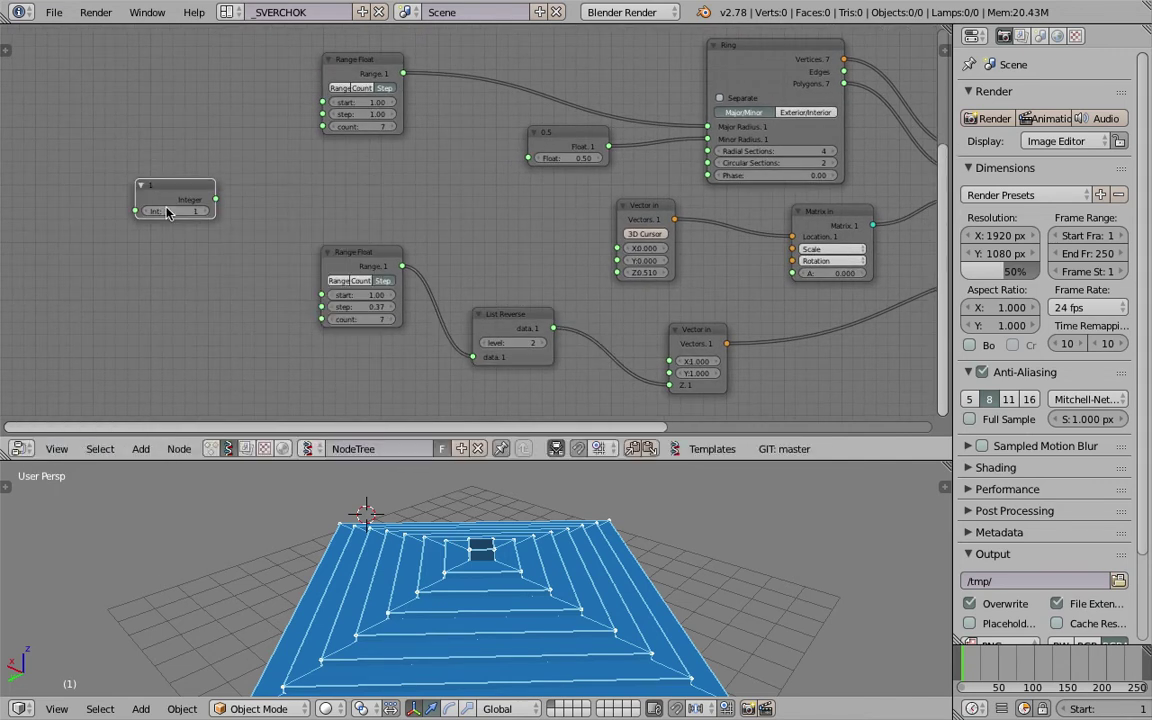
left_click_drag(216, 200, 278, 276)
left_click_drag(320, 322, 321, 320)
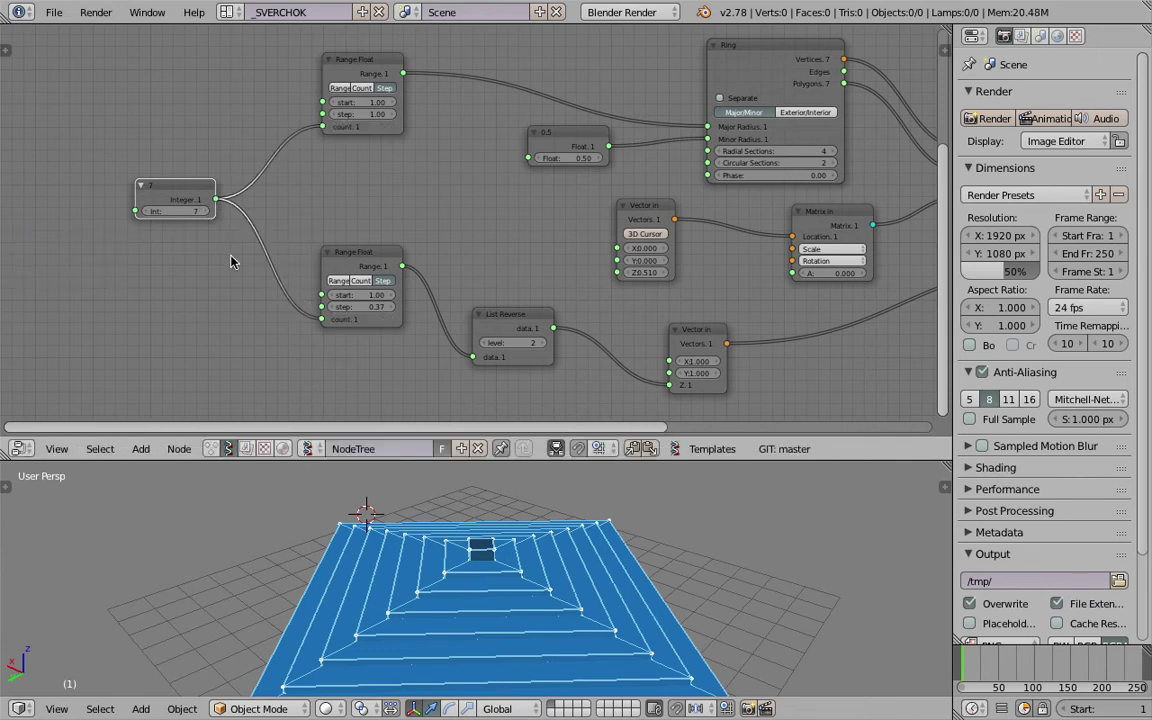
Step: Set the count Integer node to 6 and save the file
mouse_move(182, 210)
left_mouse_down()
mouse_move(240, 210)
mouse_move(154, 210)
mouse_move(186, 210)
left_mouse_up()
key("ctrl+s")
left_click(283, 283)
Step: Try a larger minor radius in the Float node, and set it back to 0.50
middle_click_drag(283, 283, 281, 263)
scroll(482, 211, "down", 1)
middle_click_drag(482, 211, 405, 207)
mouse_move(477, 139)
left_mouse_down()
mouse_move(535, 139)
mouse_move(481, 137)
left_mouse_up()
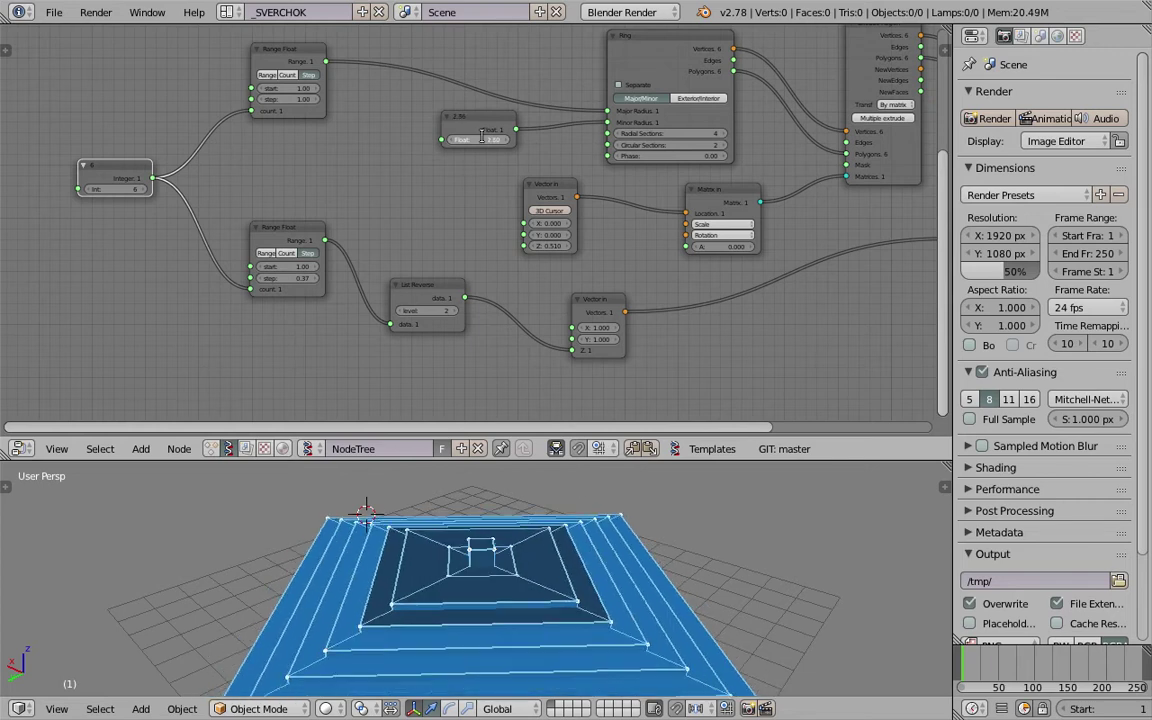
type("3.5")
key("Return")
middle_click_drag(500, 535, 592, 562)
Step: Duplicate the Integer node and connect the copy to the Cylinder's Vertices and the Ring's Radial Sections
middle_click_drag(683, 243, 613, 313)
middle_click_drag(608, 158, 576, 200)
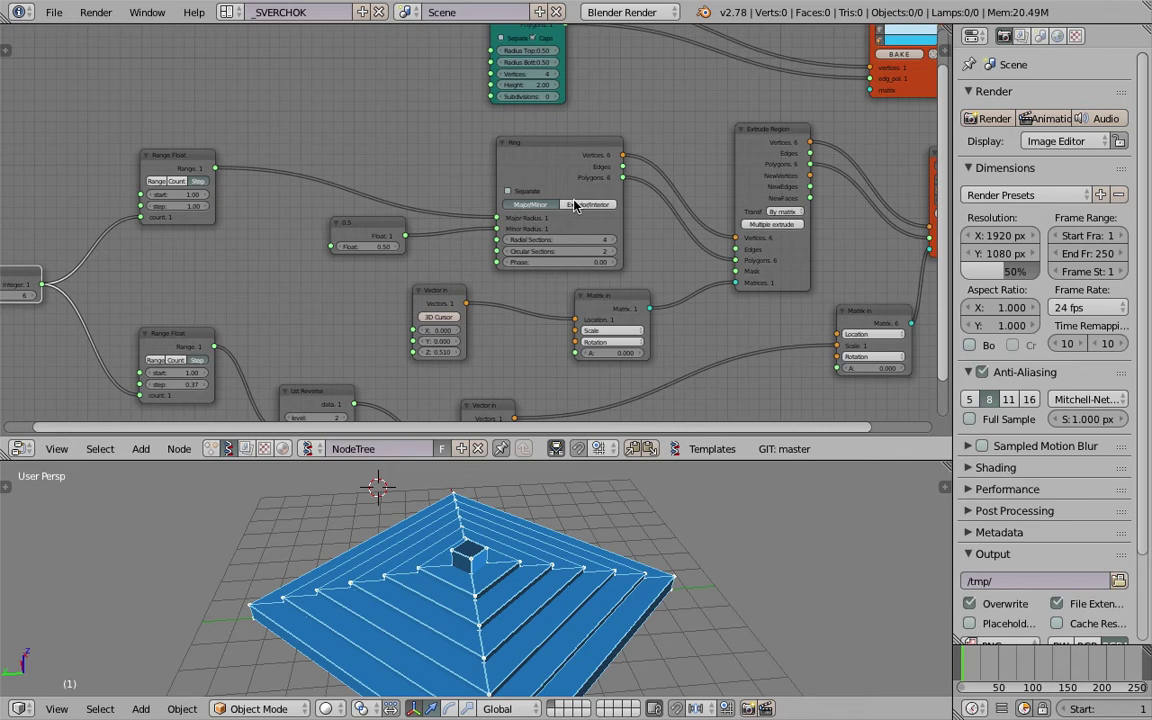
middle_click_drag(540, 110, 539, 189)
mouse_move(440, 221)
middle_mouse_down()
mouse_move(537, 173)
mouse_move(441, 233)
middle_mouse_up()
key("shift+d")
left_click(385, 120)
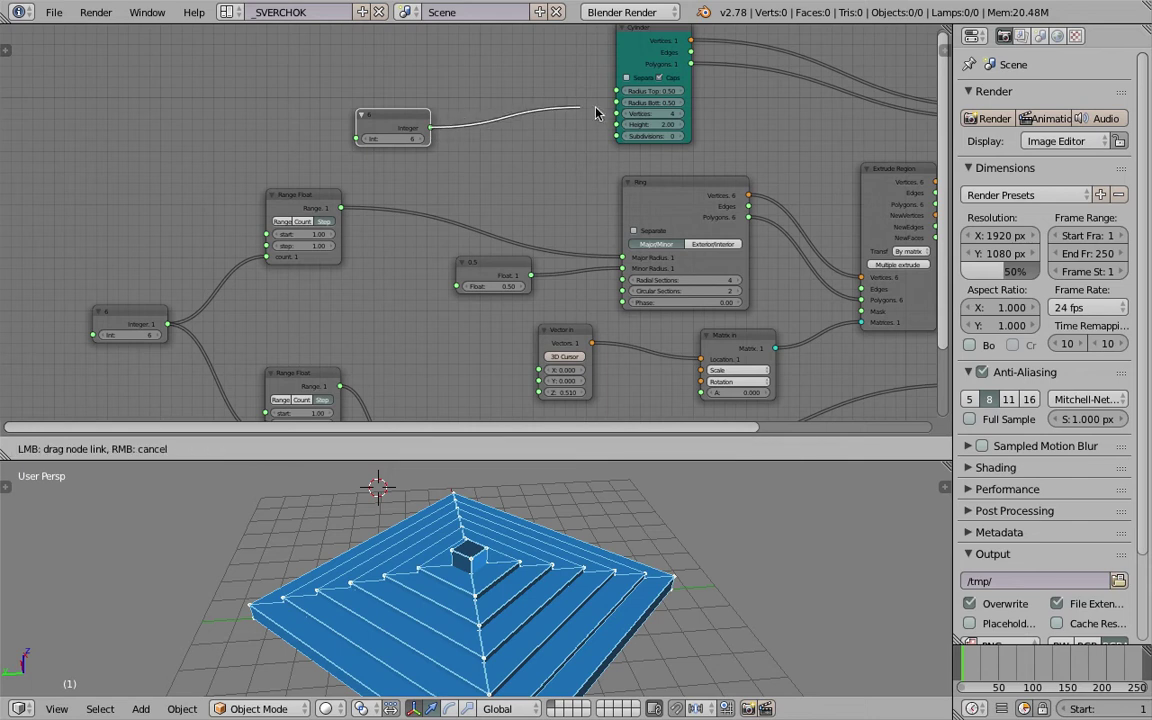
left_click_drag(617, 117, 617, 114)
left_click_drag(428, 143, 453, 142)
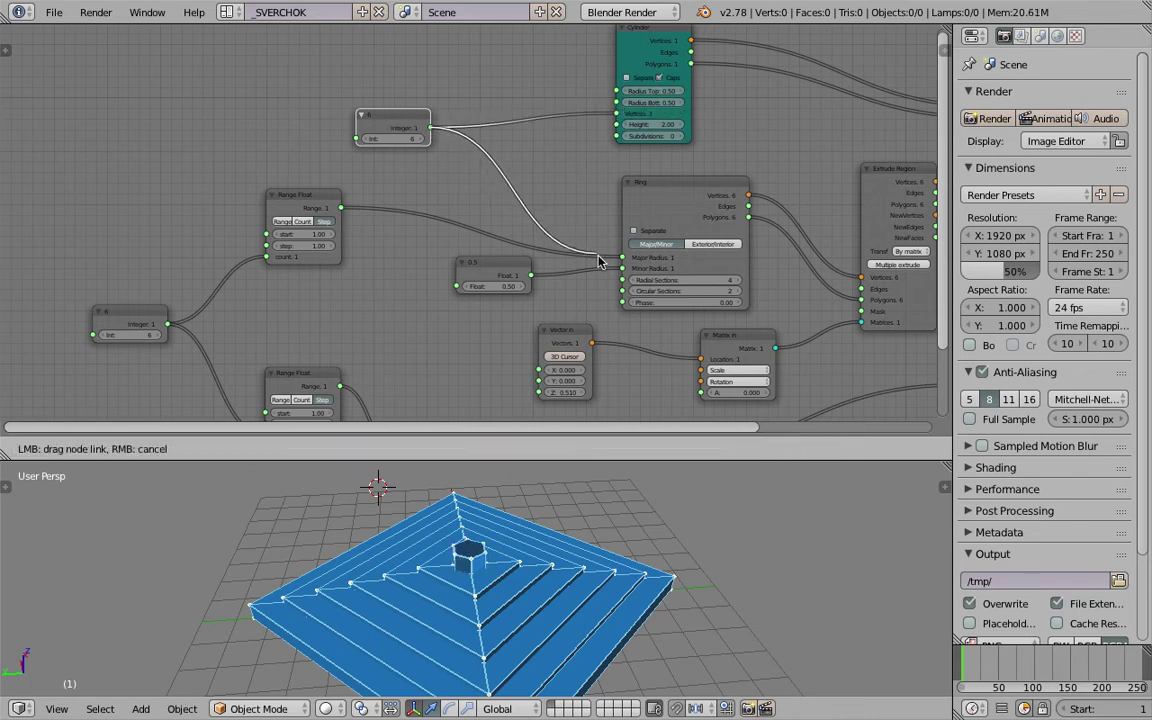
left_click_drag(620, 283, 621, 281)
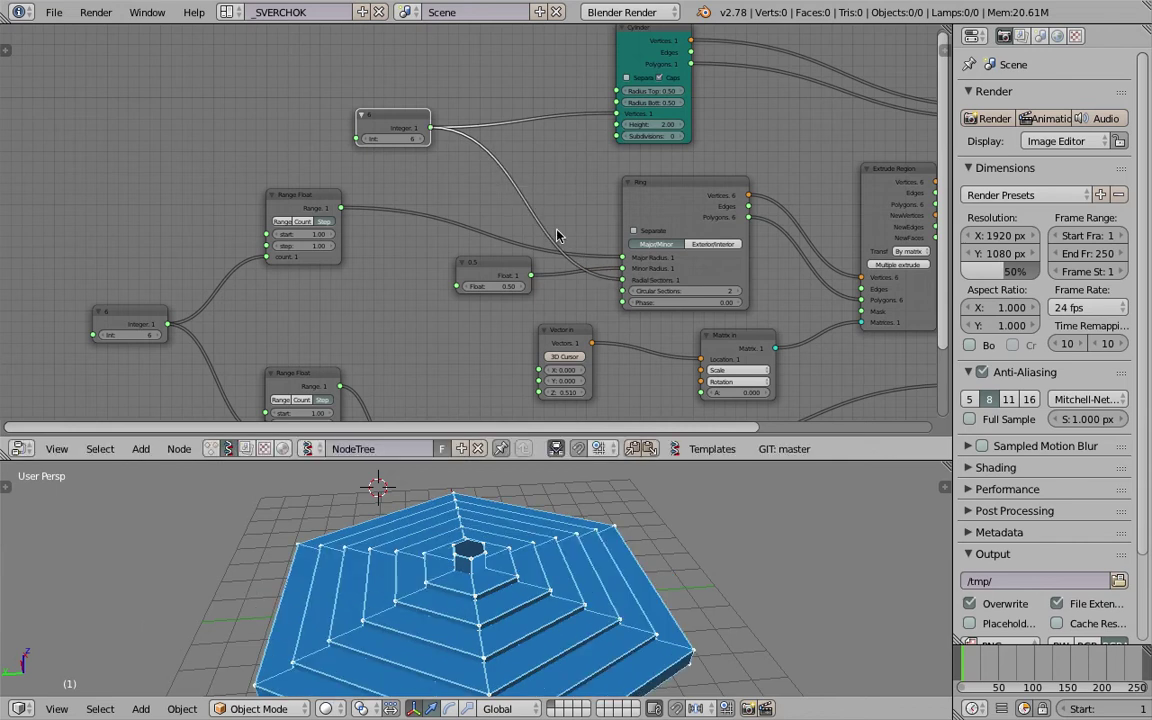
Step: Try 21 sides in the duplicated Integer node, and set it to 4 for a square pyramid
left_click_drag(400, 139, 428, 139)
middle_click_drag(450, 565, 620, 490)
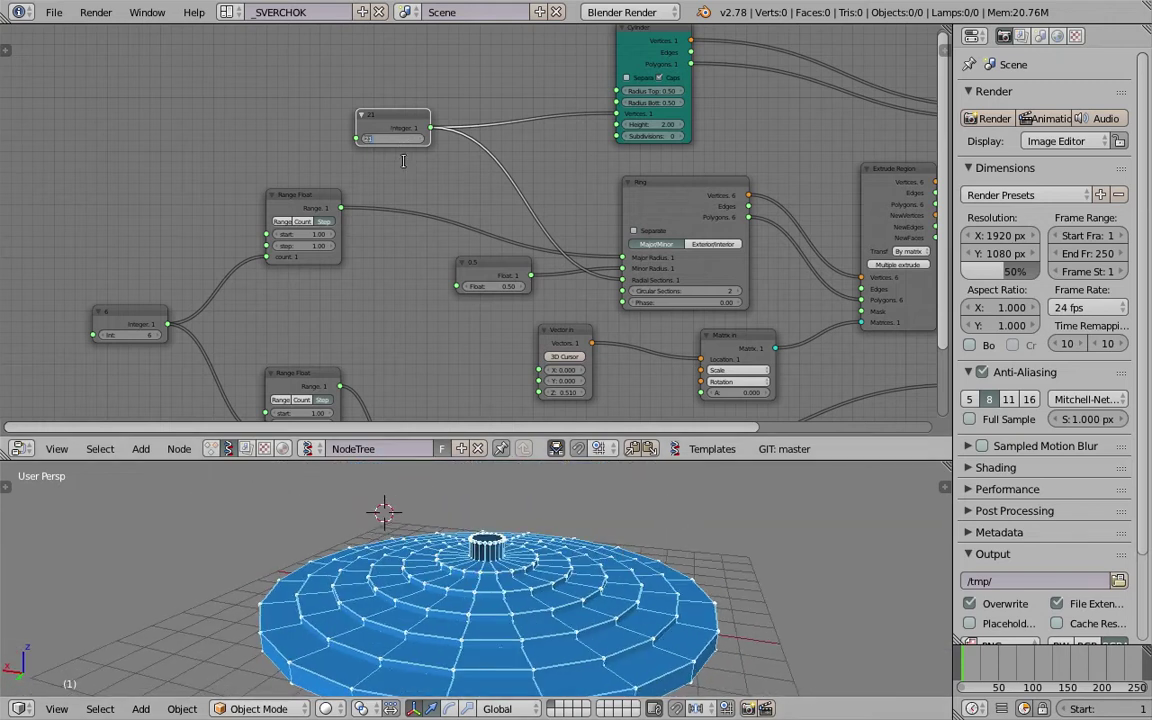
type("4")
key("Return")
middle_click_drag(500, 545, 461, 630)
Step: Inspect the square pyramid from another angle and save the file
middle_click_drag(482, 436, 432, 532)
scroll(445, 531, "down", 3)
key("ctrl+s")
left_click(432, 532)
middle_click_drag(518, 551, 548, 550)
key("ctrl+s")
left_click(548, 550)
Step: Bake both Viewer Draw nodes to mesh objects and move the baked pyramid beside the live preview
middle_click_drag(871, 192, 532, 249)
scroll(336, 236, "up", 3)
left_click_drag(311, 249, 338, 223)
middle_click_drag(628, 248, 600, 244)
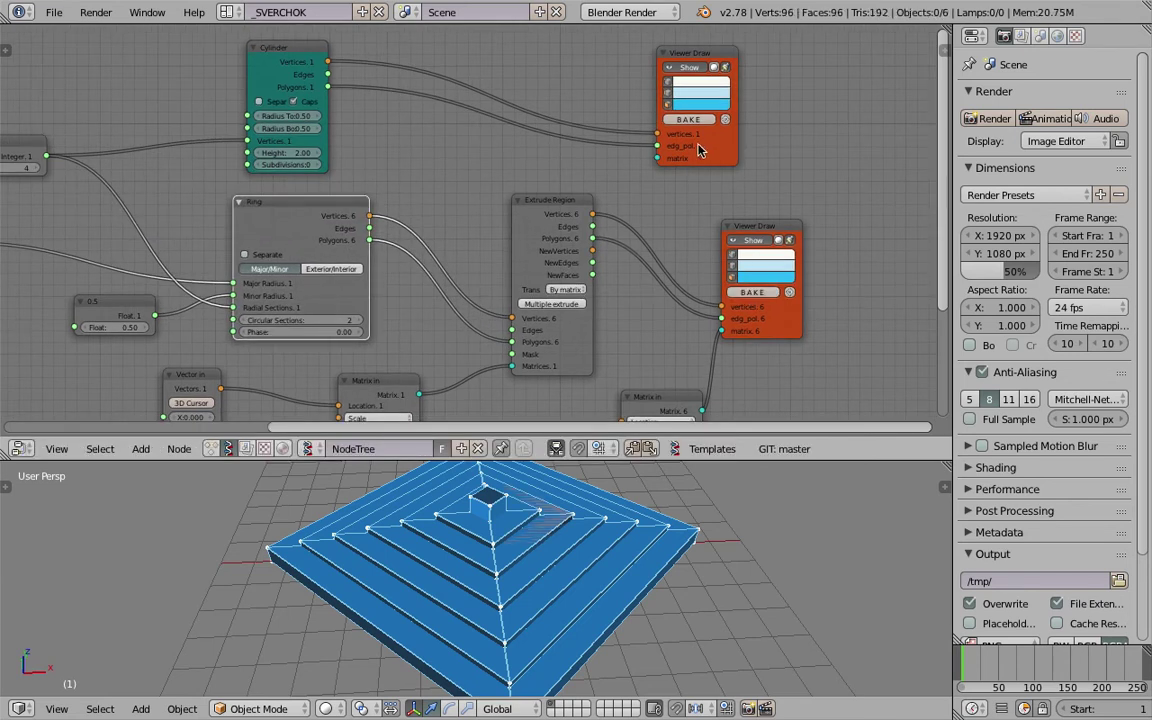
scroll(560, 517, "down", 2)
key("a")
key("g")
left_click(788, 576)
middle_click_drag(788, 576, 630, 588, "shift")
scroll(632, 585, "up", 1)
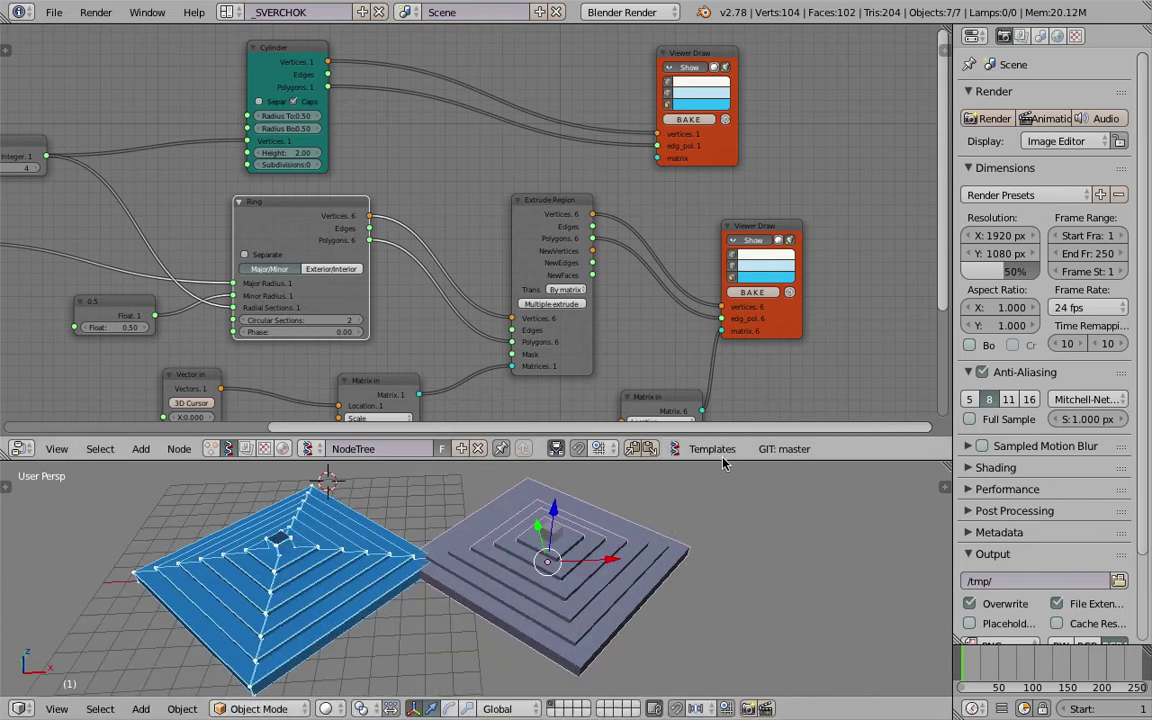
Step: Check the baked pyramid's face directions with Backface Culling, delete the baked objects, and turn the culling off
left_click_drag(723, 459, 728, 335)
key("n")
scroll(869, 597, "down", 6)
left_click(807, 577)
middle_click_drag(442, 465, 549, 469)
left_click(525, 499)
left_click(821, 583)
middle_click_drag(580, 486, 630, 518, "shift")
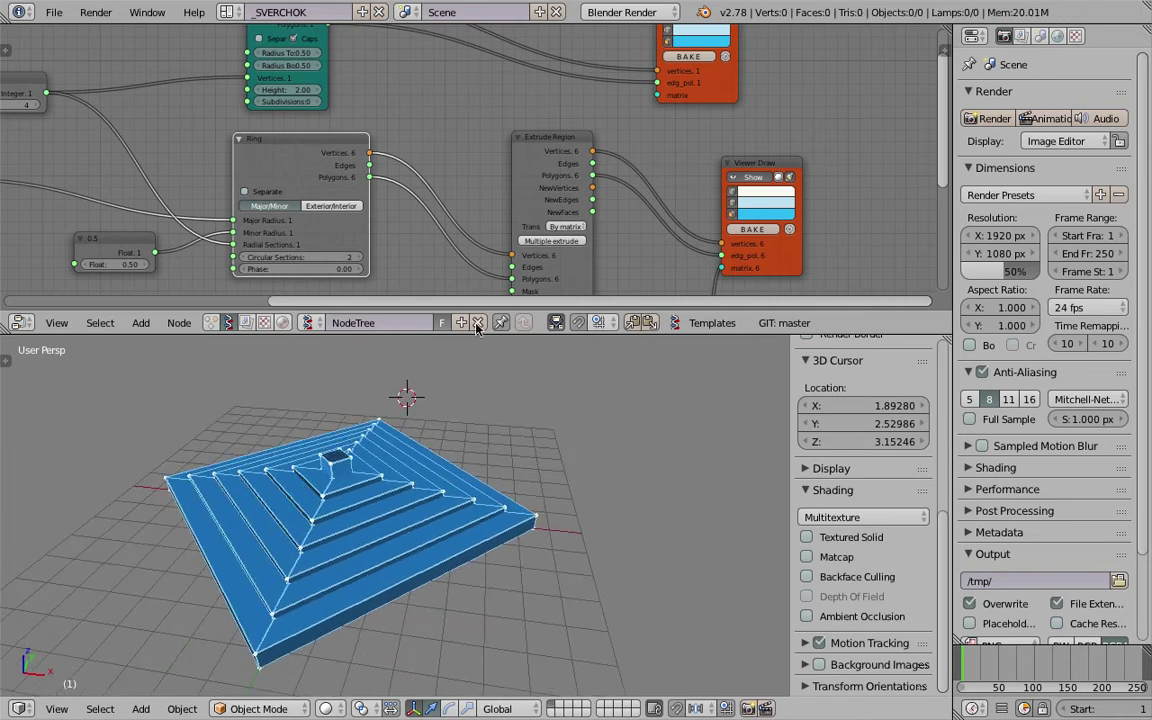
Step: Enlarge the node editor, move the Ring and Extrude Region nodes farther apart, and save the file
middle_click_drag(445, 282, 452, 252)
left_click_drag(484, 336, 484, 494)
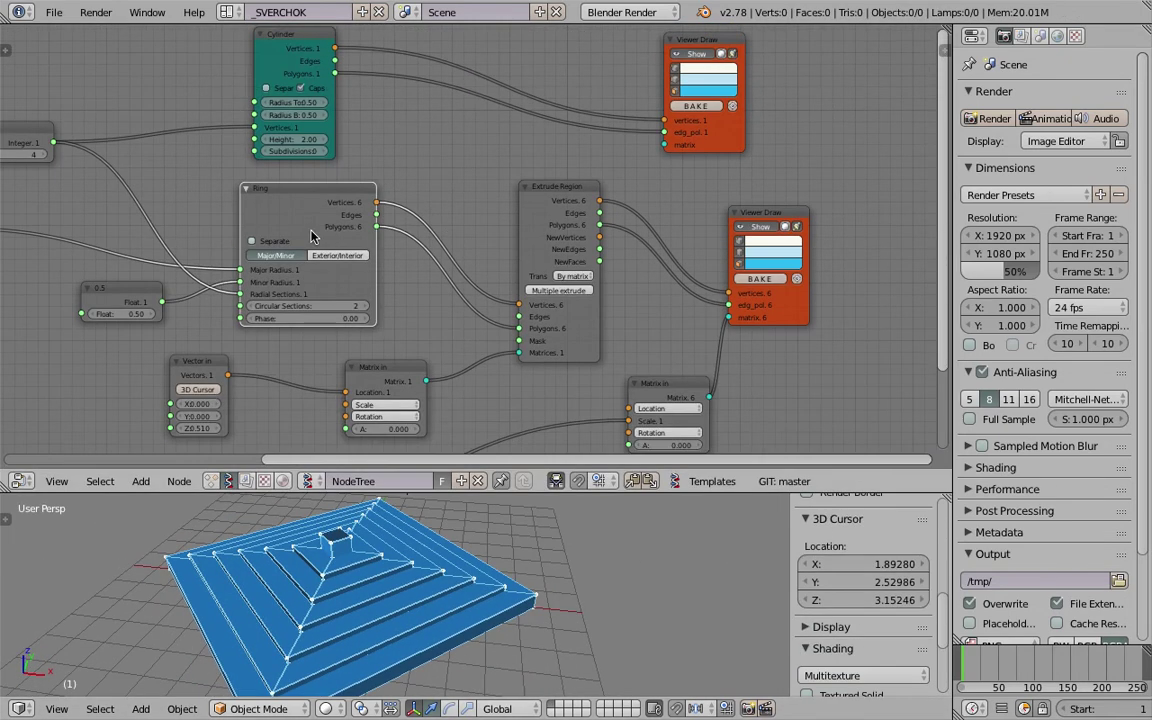
left_click_drag(296, 193, 284, 195)
key("ctrl+s")
left_click(301, 196)
scroll(417, 230, "up", 2)
left_click_drag(560, 182, 616, 188)
Step: Add a Flip Normals node between Ring and Extrude Region, passing both vertices and polygons through it
key("alt+space")
type("flip")
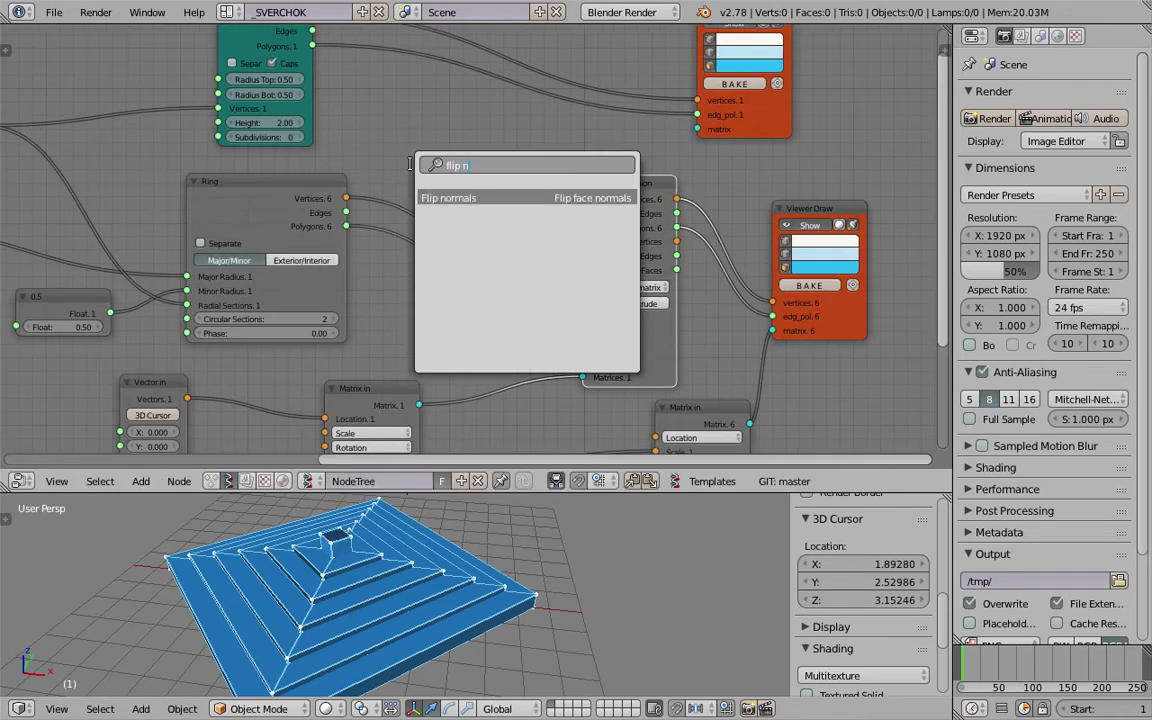
type(" n")
key("Return")
left_click(425, 140)
left_click_drag(347, 226, 427, 248)
left_click_drag(519, 186, 521, 193)
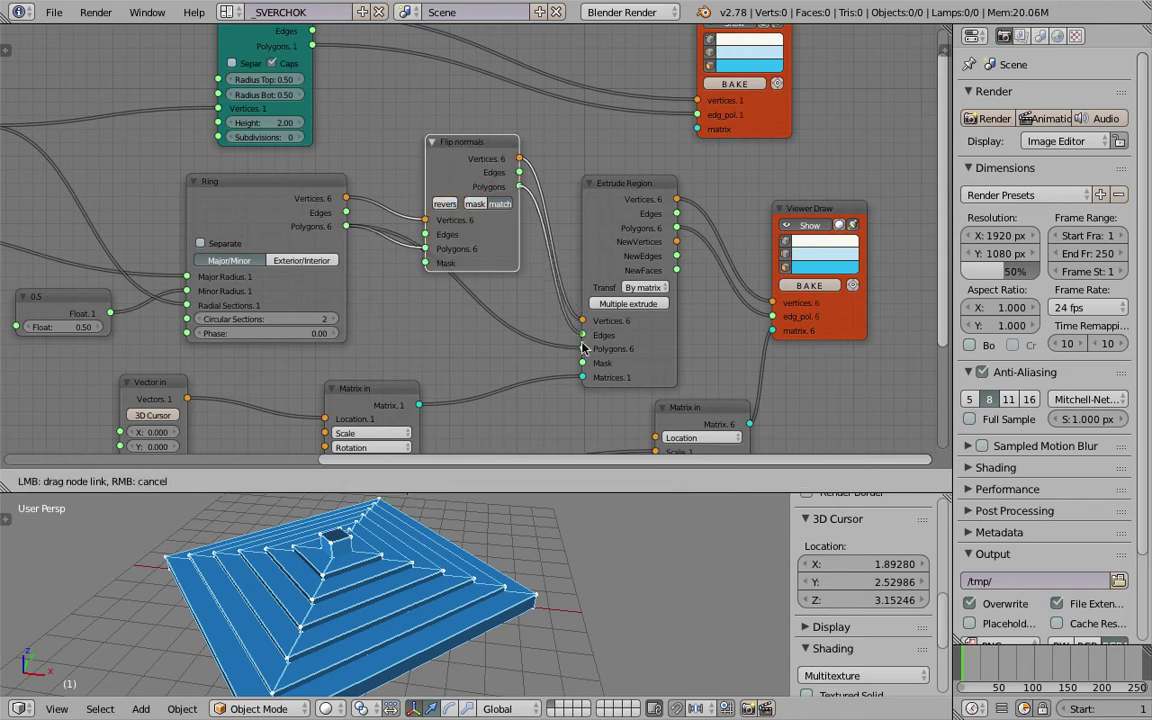
left_click_drag(583, 347, 583, 348)
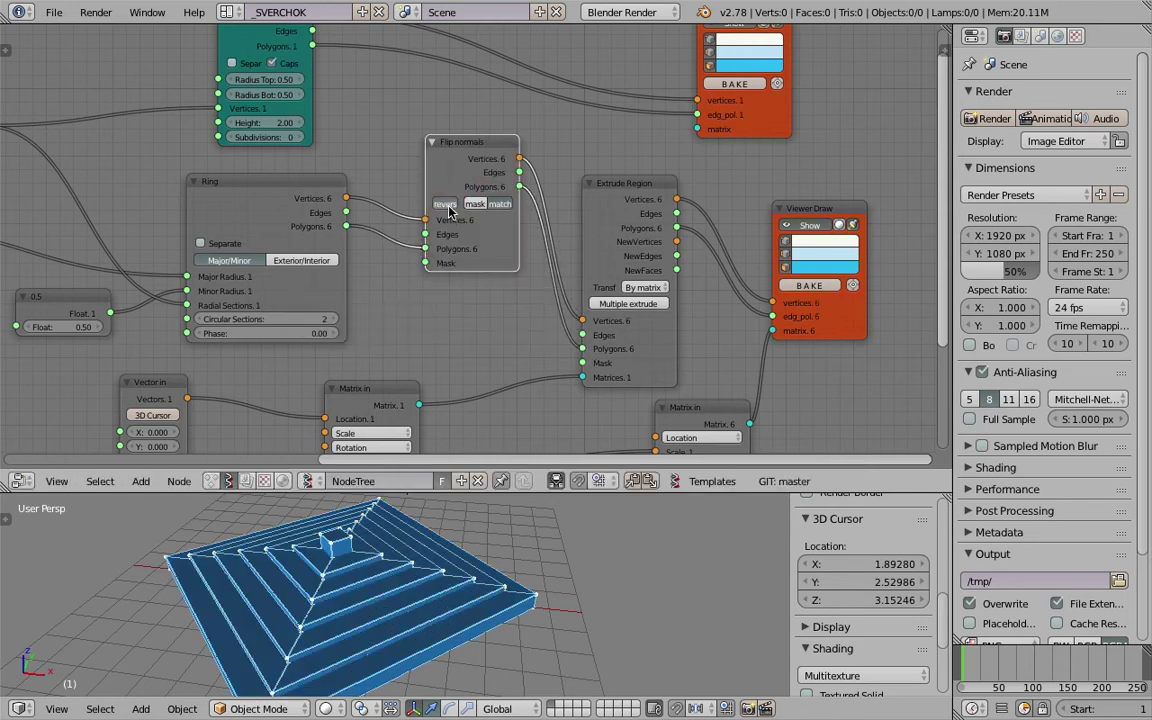
Step: Enable the Flip Normals node's reverse option and inspect the pyramid's shading
left_click_drag(453, 183, 449, 207)
middle_click_drag(460, 570, 386, 570)
mouse_move(767, 250)
middle_mouse_down()
mouse_move(610, 257)
mouse_move(619, 339)
middle_mouse_up()
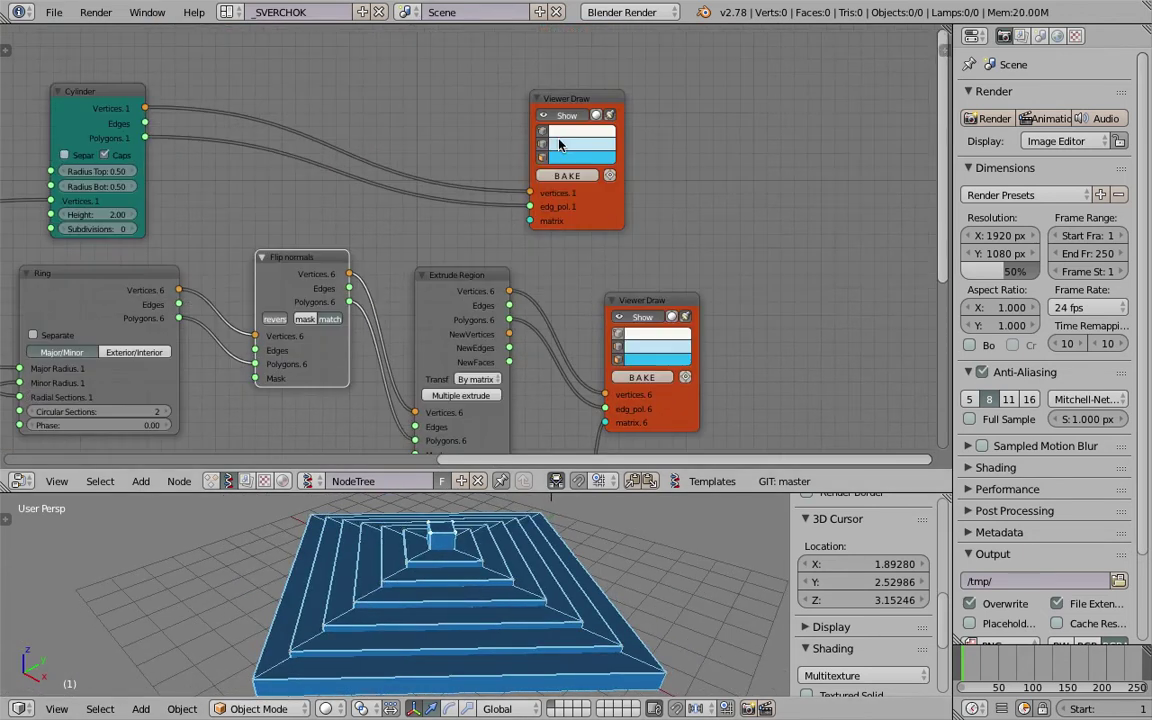
Step: Move the Cylinder node and its Viewer Draw node to above the Extrude Region node, and save the file
left_click_drag(585, 103, 665, 88)
mouse_move(125, 90)
left_mouse_down()
mouse_move(330, 70)
mouse_move(520, 85)
mouse_move(476, 91)
left_mouse_up()
key("Home")
middle_click_drag(470, 535, 385, 668)
middle_click_drag(432, 557, 578, 544)
key("ctrl+s")
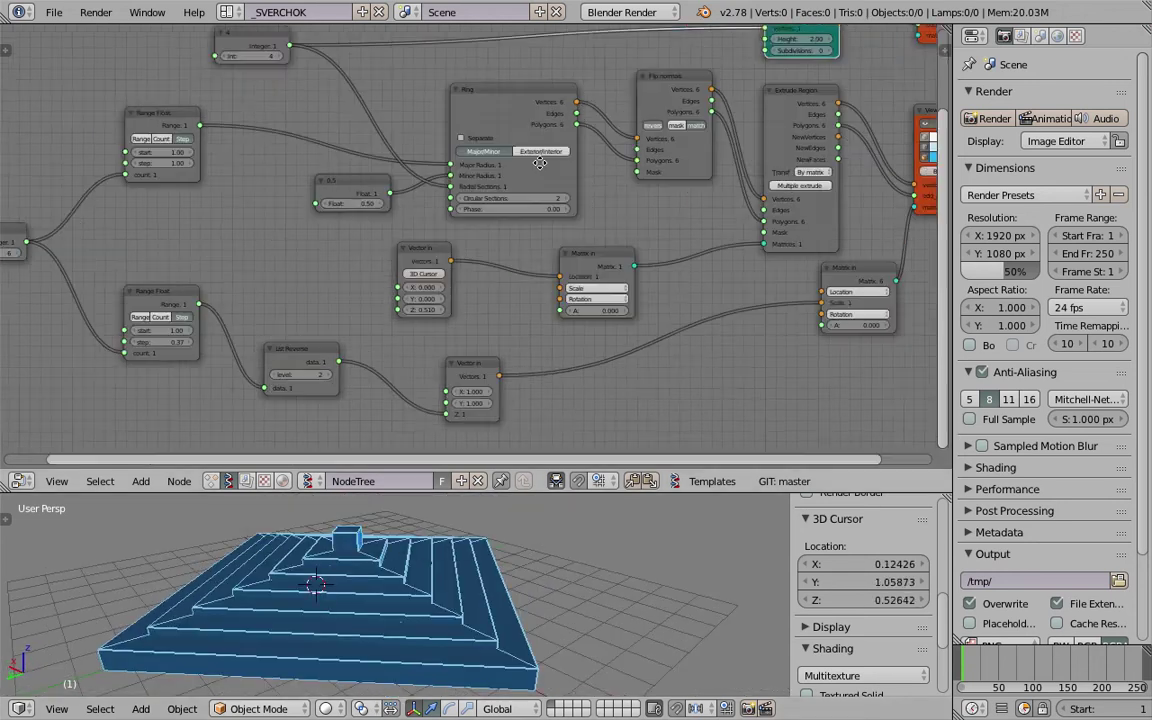
key("ctrl+s")
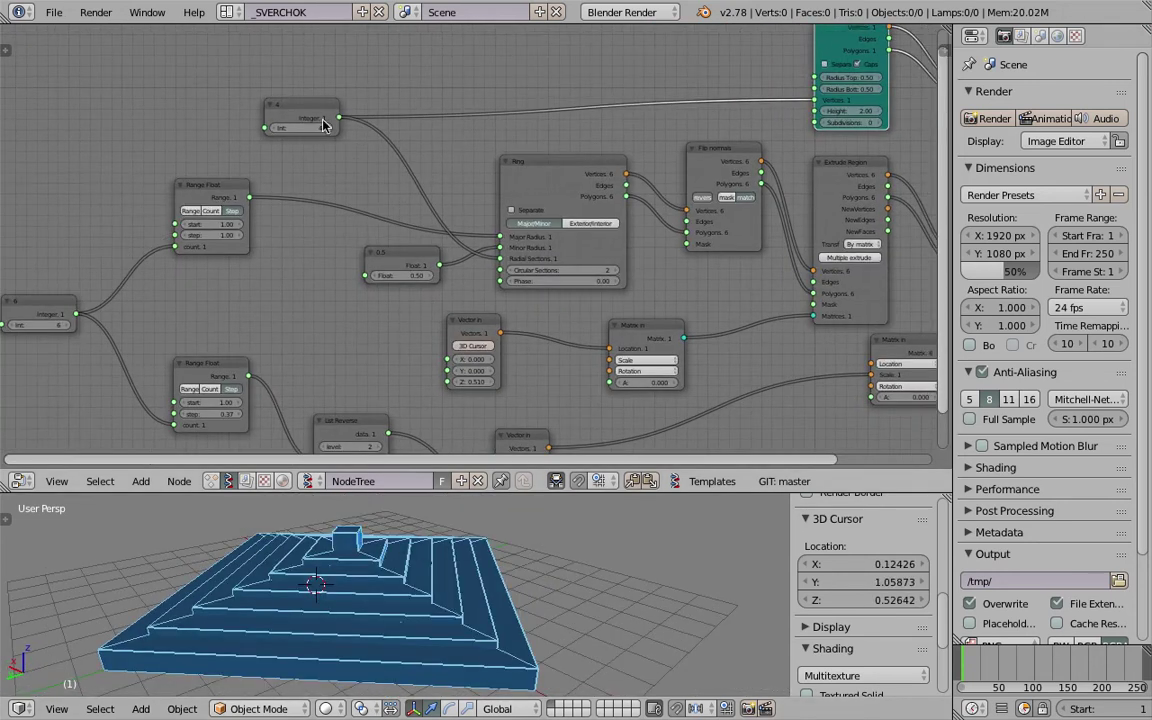
Step: Raise the Cylinder's height to about 3.11 and check the top block against the pyramid steps
mouse_move(863, 111)
left_mouse_down()
mouse_move(846, 111)
mouse_move(874, 111)
left_mouse_up()
middle_click_drag(560, 521, 450, 558)
scroll(450, 558, "down", 2)
key("ctrl+s")
left_click(416, 573)
left_click(367, 567)
middle_click_drag(397, 586, 445, 555)
left_click(385, 604)
left_click(427, 621)
left_click(464, 585)
left_click(395, 546)
Step: Shift the Vector In node feeding the extrusion matrix closer to its Matrix In node, and widen the node editor
middle_click_drag(433, 408, 521, 333)
key("ctrl+s")
left_click(522, 334)
left_click_drag(582, 243, 618, 252)
middle_click_drag(603, 253, 527, 281)
scroll(528, 290, "down", 1)
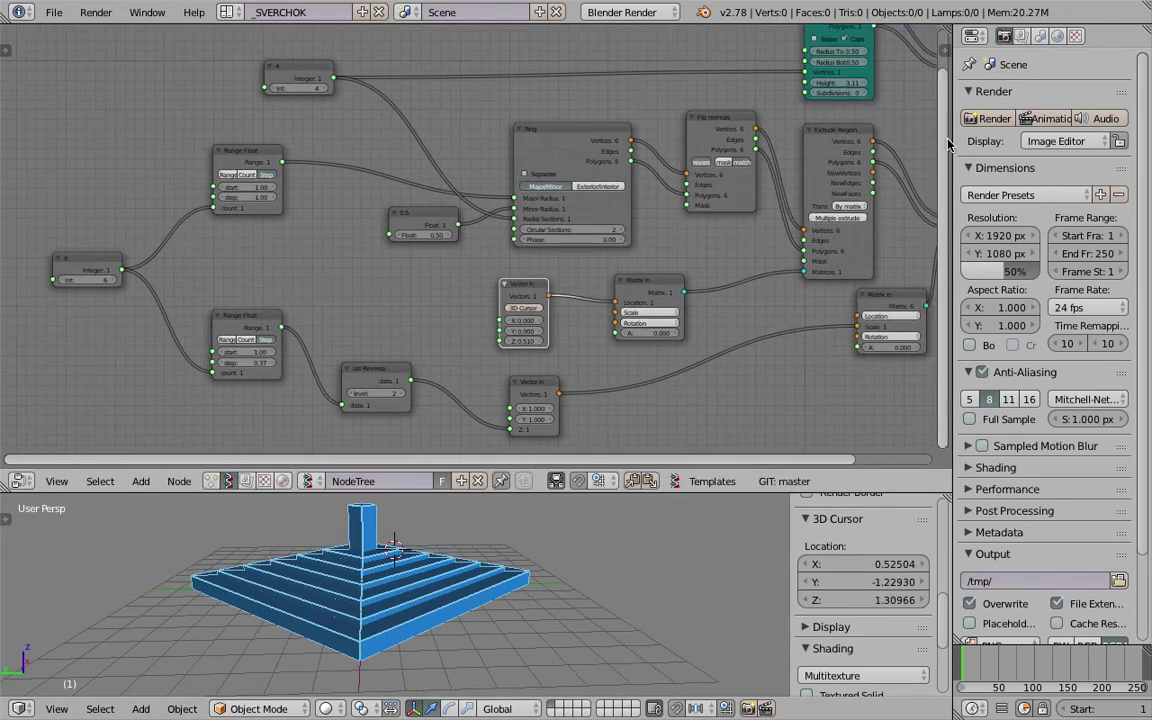
left_click_drag(953, 140, 1009, 140)
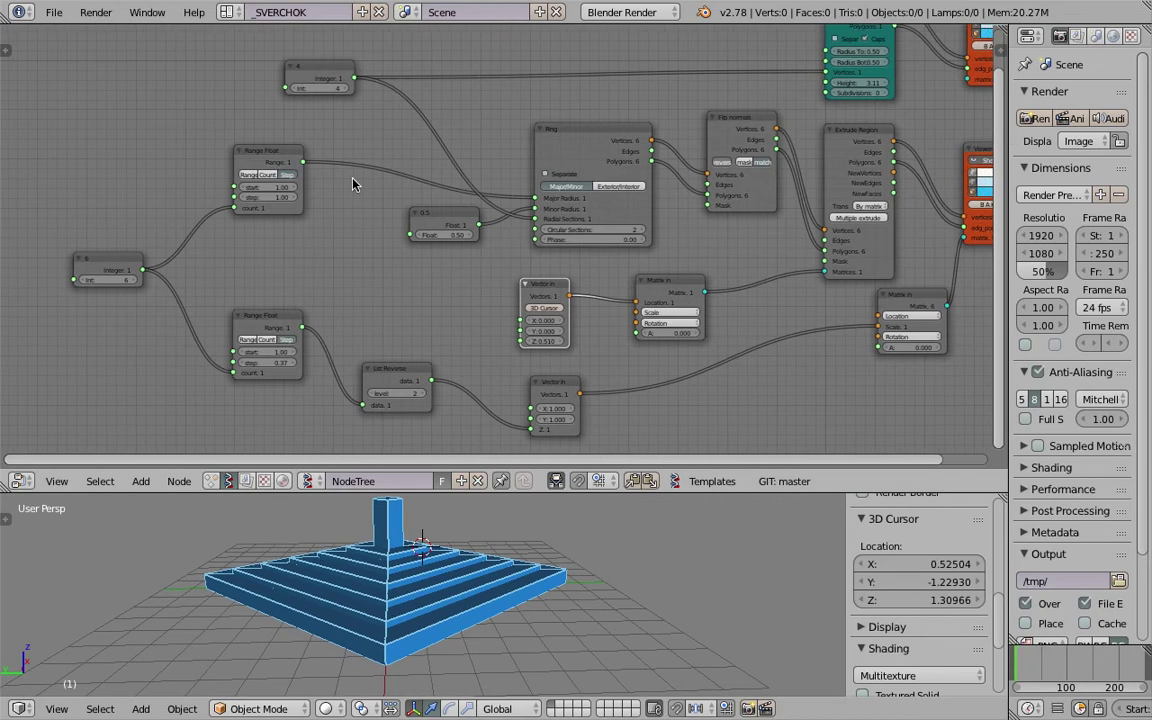
Step: Try a start and step of 3.25 on the Range Float feeding the Ring, and undo the changes
left_click_drag(247, 192, 387, 192)
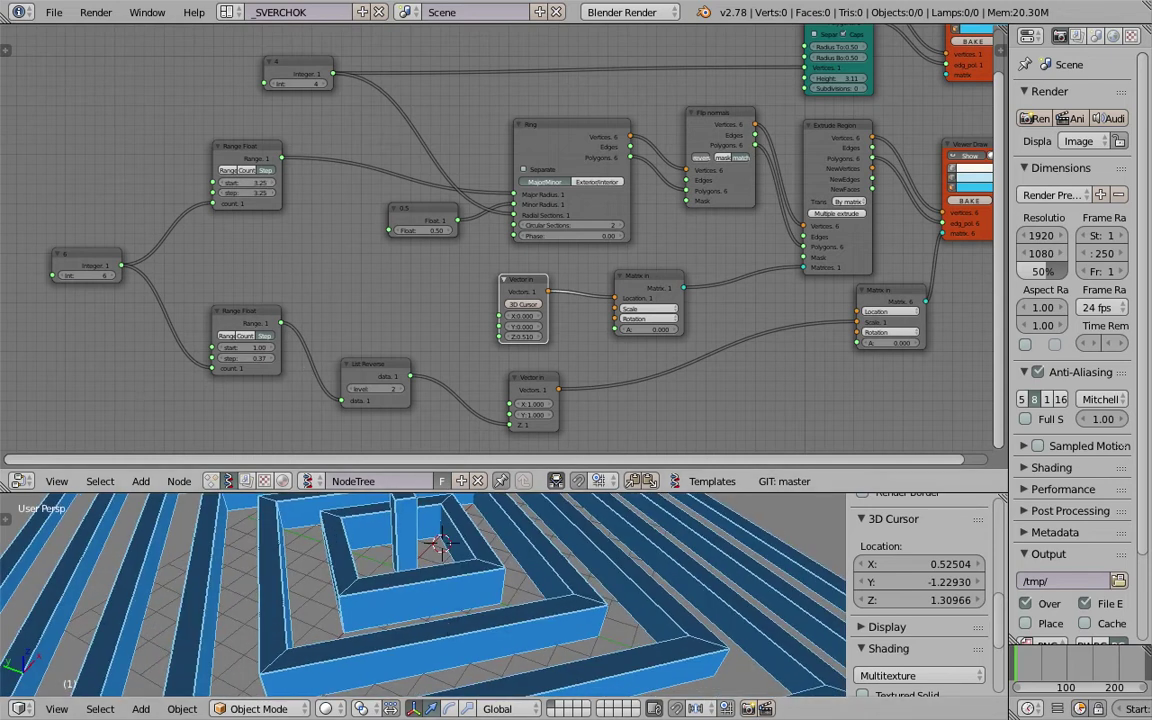
key("ctrl+z")
mouse_move(256, 196)
left_mouse_down()
mouse_move(266, 187)
mouse_move(250, 183)
mouse_move(264, 183)
left_mouse_up()
key("ctrl+z")
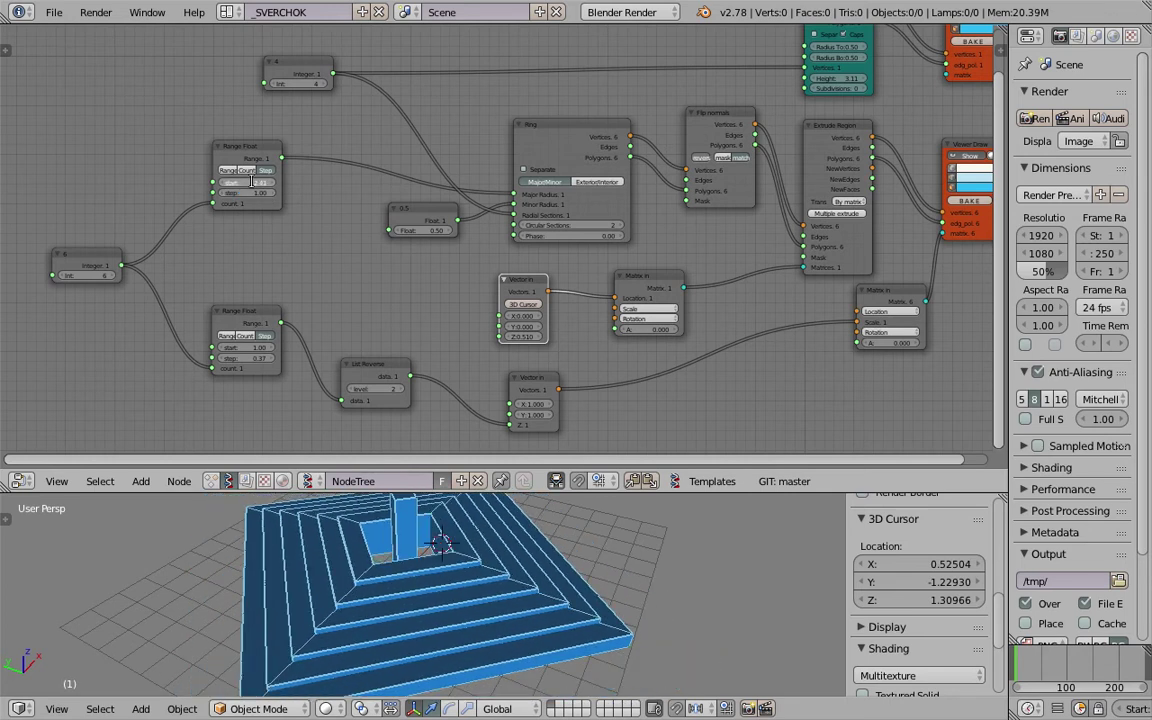
key("ctrl+z")
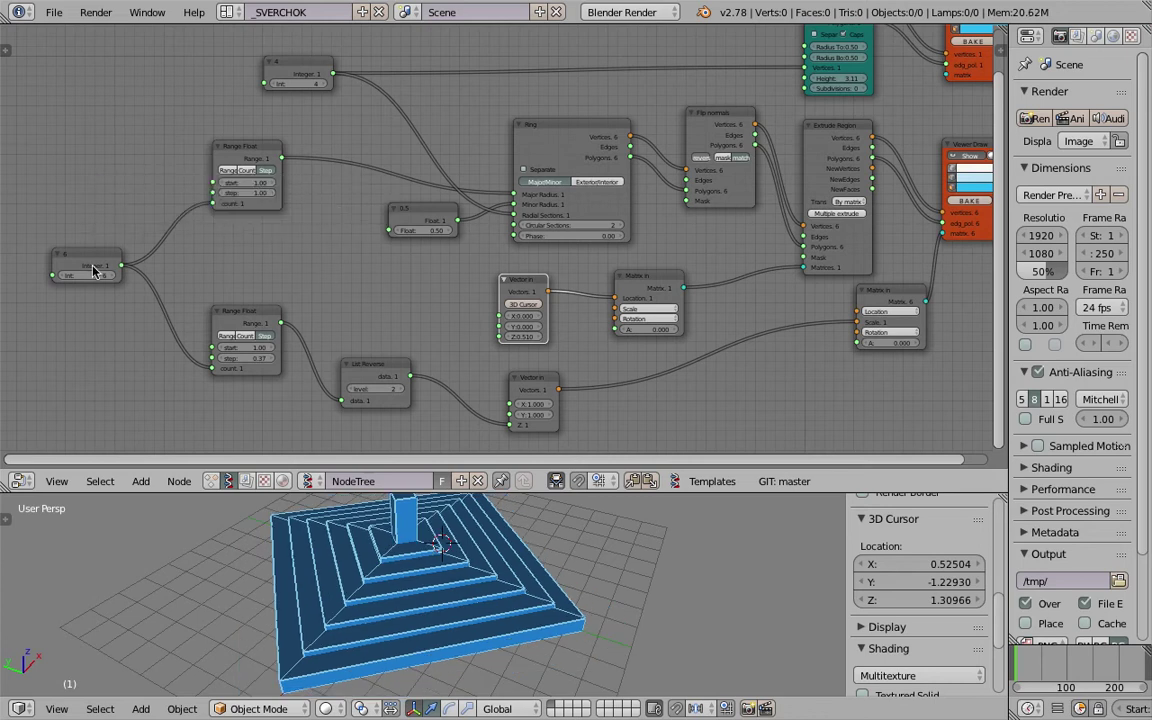
Step: Set the step of the Range Float feeding List Reverse to 1.00
middle_click_drag(196, 277, 206, 239)
left_click_drag(257, 320, 350, 329)
key("ctrl+s")
left_click(262, 337)
scroll(330, 323, "up", 2)
middle_click_drag(448, 528, 418, 545)
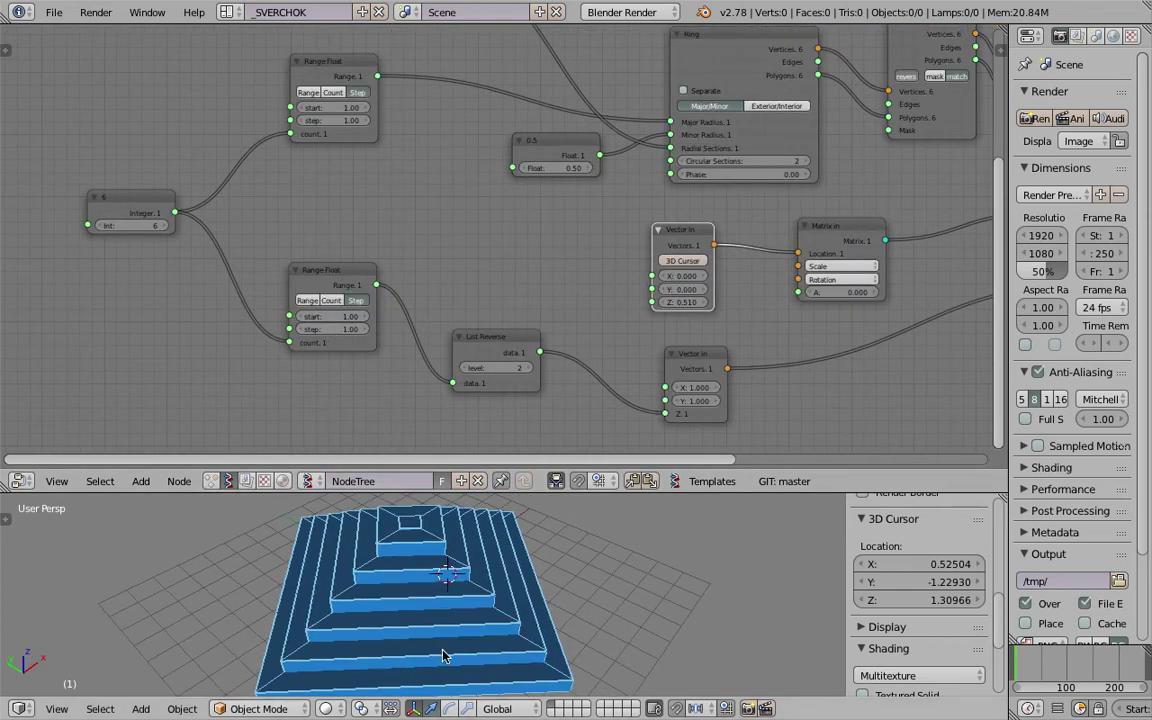
middle_click_drag(402, 596, 430, 575)
key("ctrl+s")
Step: Try Cylinder heights of 4 and 3, and adjust the height to about 3.72
left_click(331, 330)
middle_click_drag(368, 340, 229, 396)
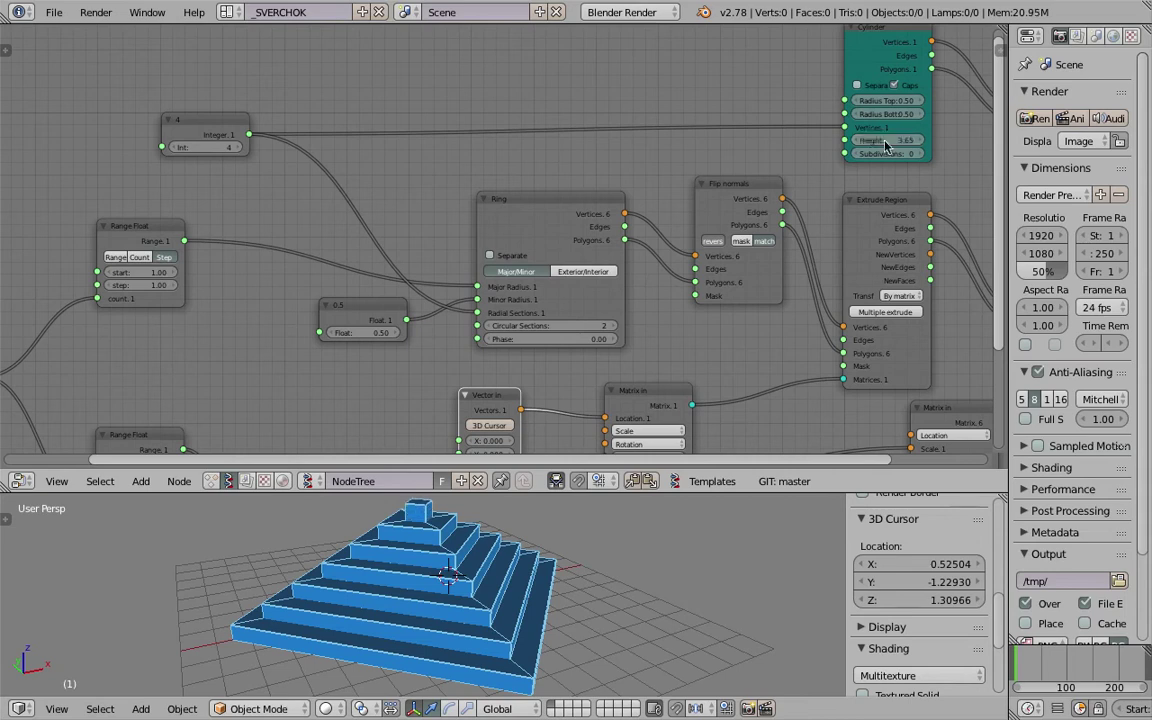
type("4")
key("Return")
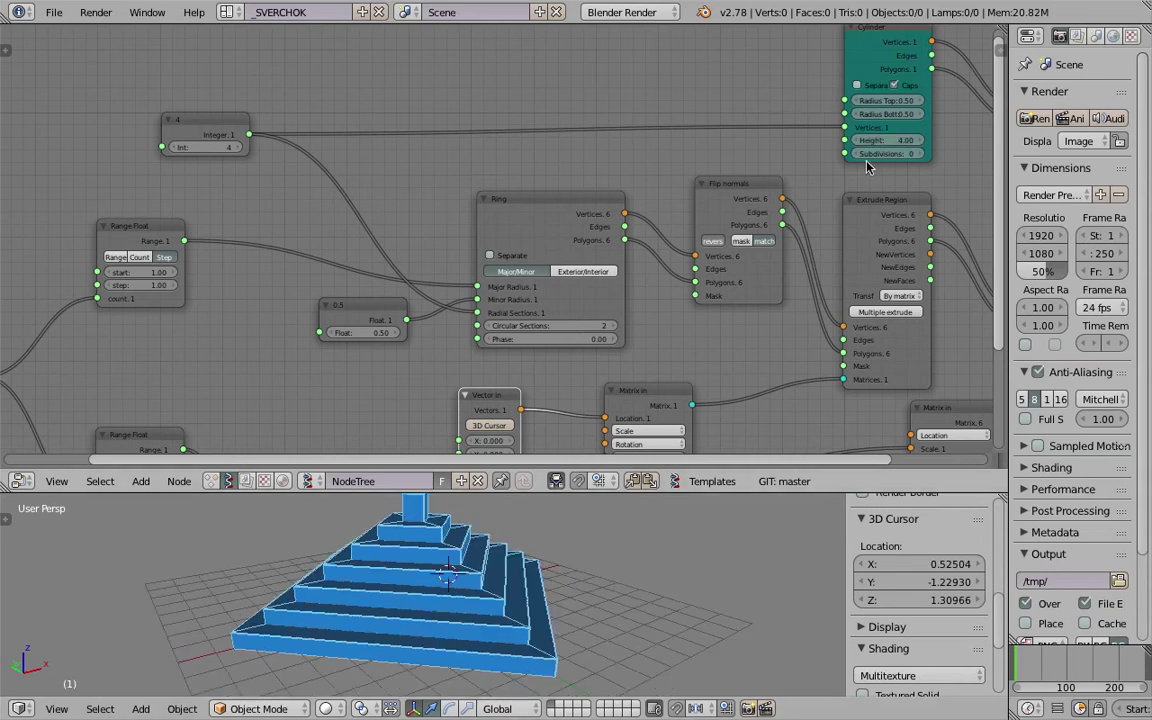
type("3")
key("Return")
scroll(575, 548, "left", 5)
key("ctrl+s")
Step: Mark each pyramid level from the base to the top with the 3D cursor to compare the step heights
left_click(573, 545)
left_click(430, 627)
left_click(436, 596)
left_click(432, 581)
left_click(430, 562)
left_click(424, 543)
left_click(418, 528)
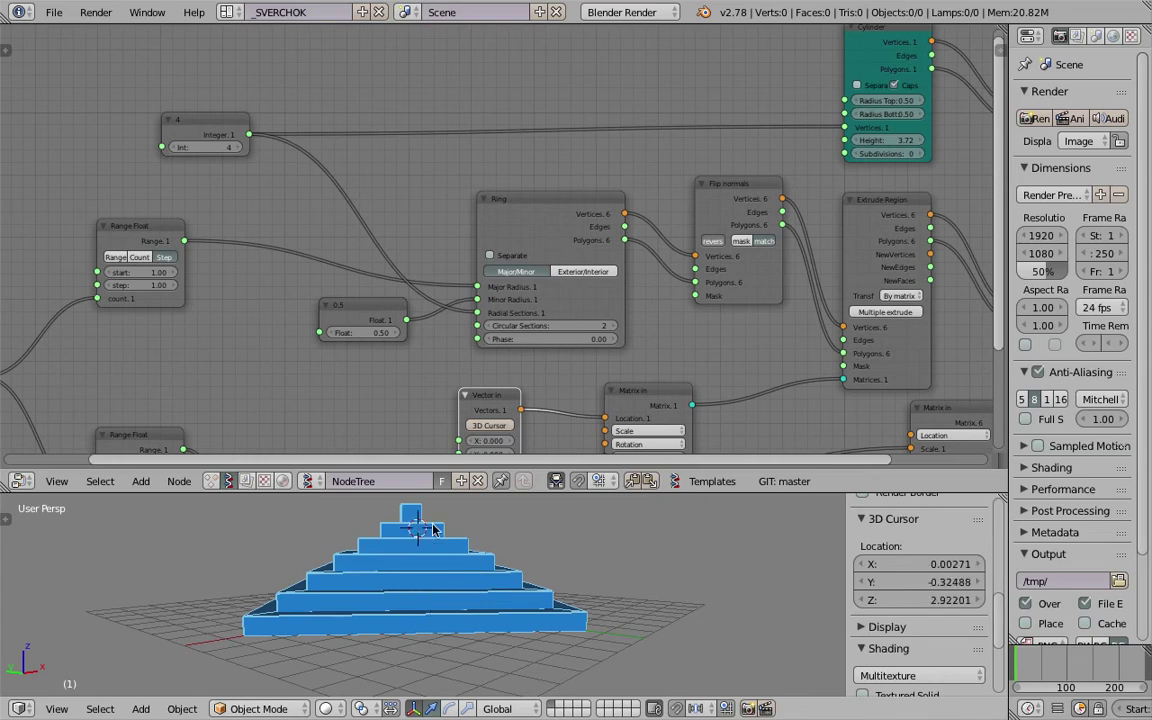
scroll(434, 529, "right", 3)
key("ctrl+s")
left_click(532, 532)
Step: Set the Z value of the extrusion's Vector In node to 0.5
scroll(514, 329, "down", 3)
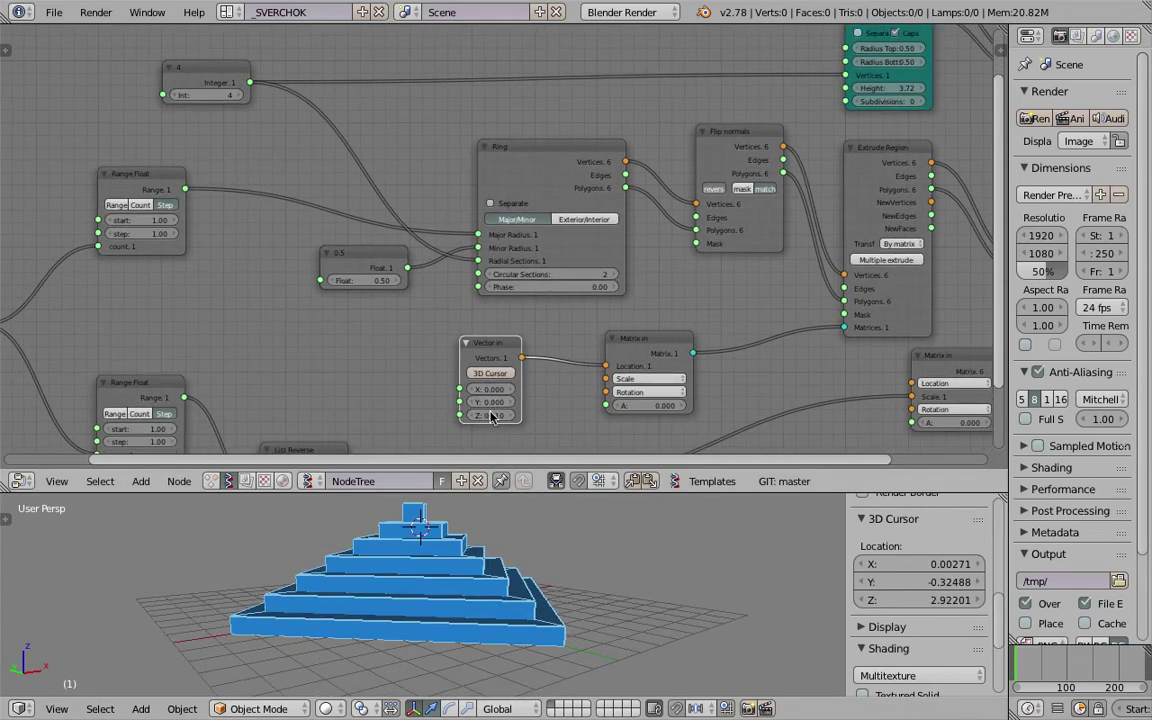
scroll(498, 390, "down", 3)
mouse_move(487, 341)
left_mouse_down()
mouse_move(515, 341)
mouse_move(470, 341)
left_mouse_up()
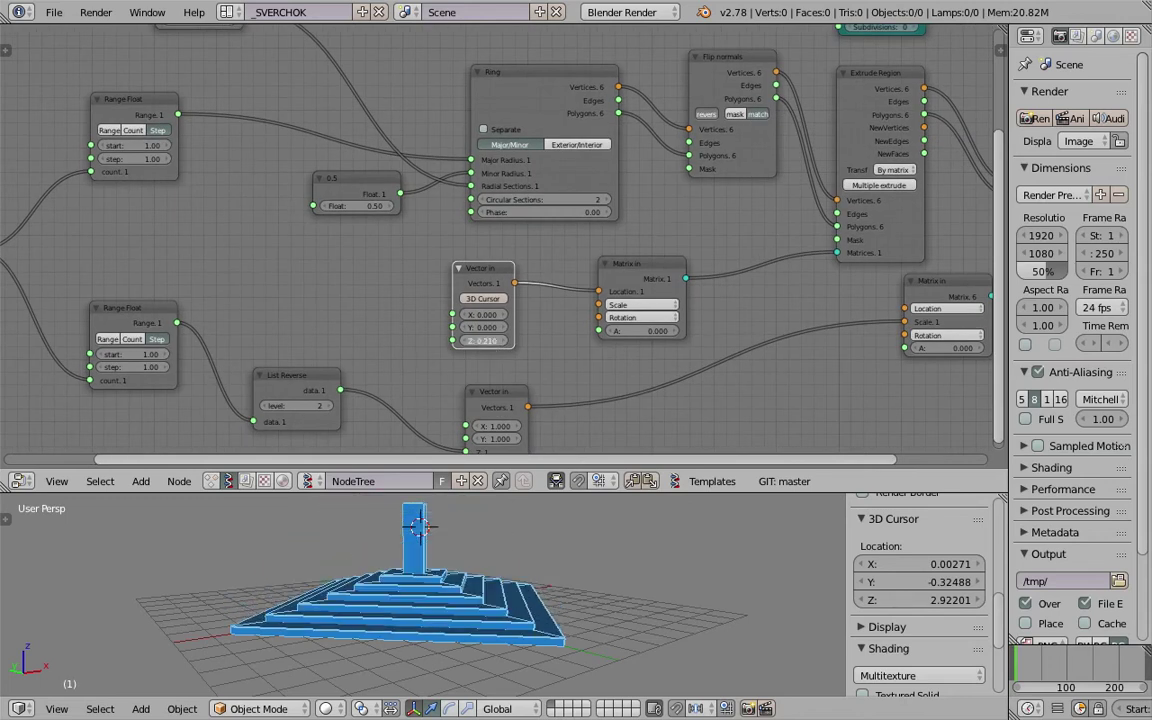
type(".5")
key("Return")
middle_click_drag(584, 561, 478, 528)
middle_click_drag(480, 359, 417, 335)
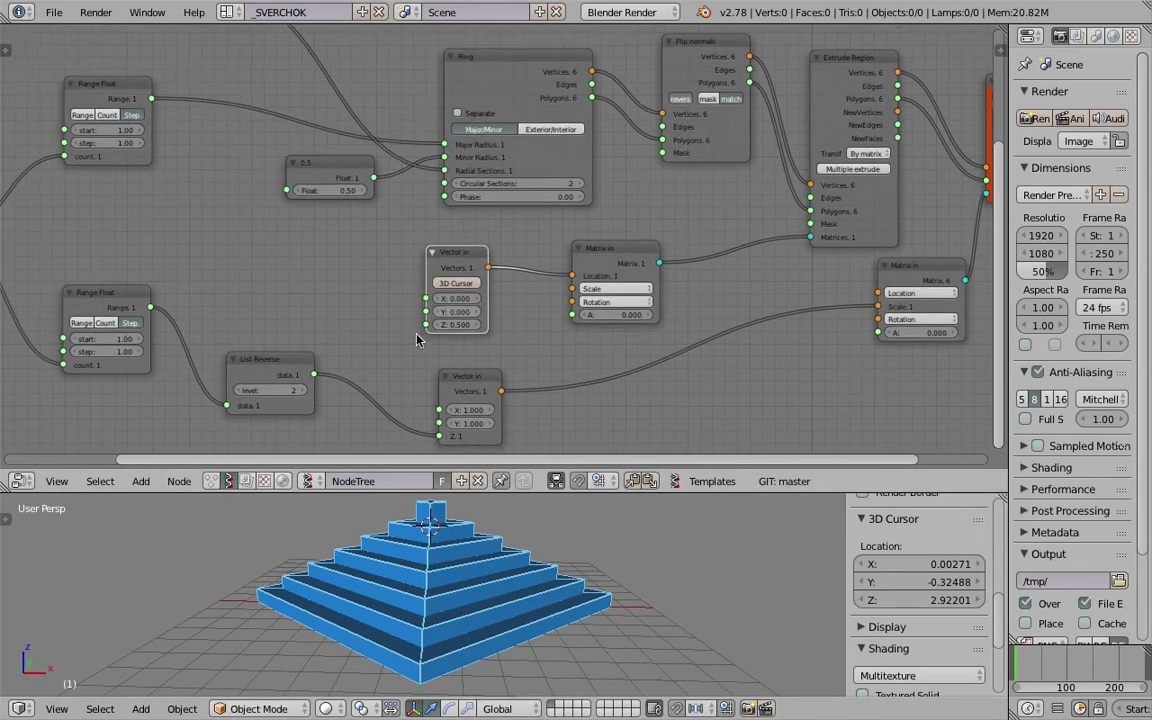
Step: Set the Cylinder's height to 3.50
middle_click_drag(157, 346, 220, 311)
middle_click_drag(317, 358, 312, 362)
middle_click_drag(382, 510, 433, 507)
middle_click_drag(611, 226, 513, 381)
key("ctrl+s")
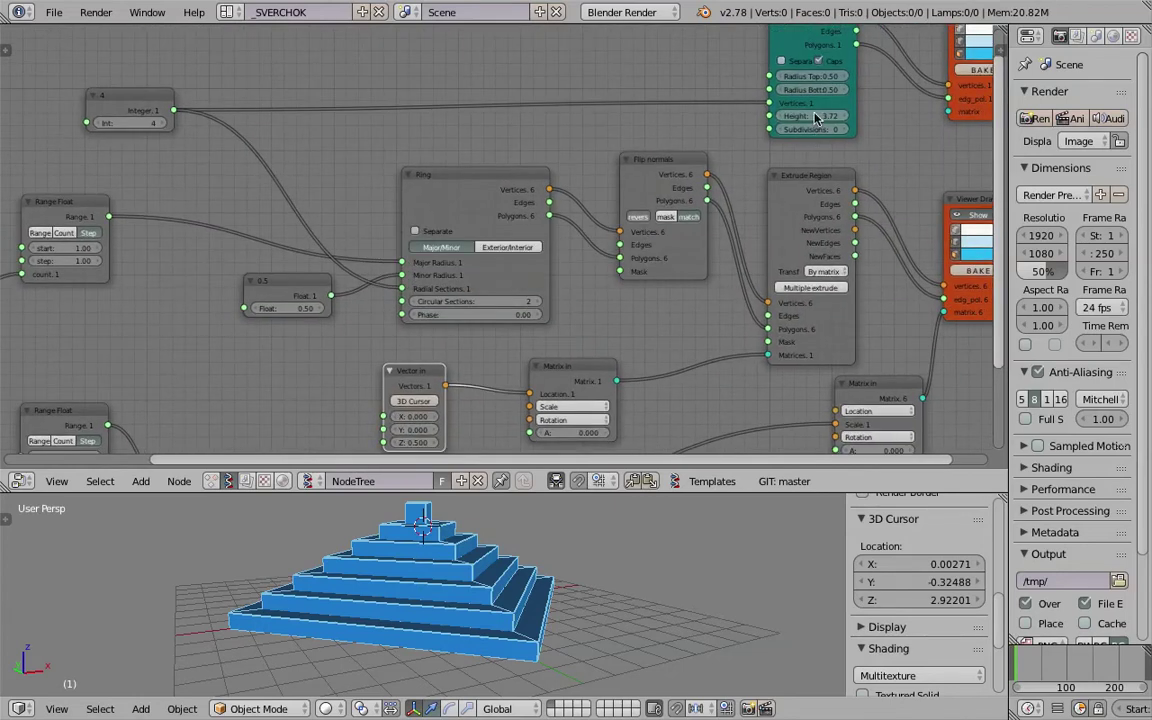
key("Return")
left_click_drag(810, 115, 864, 115)
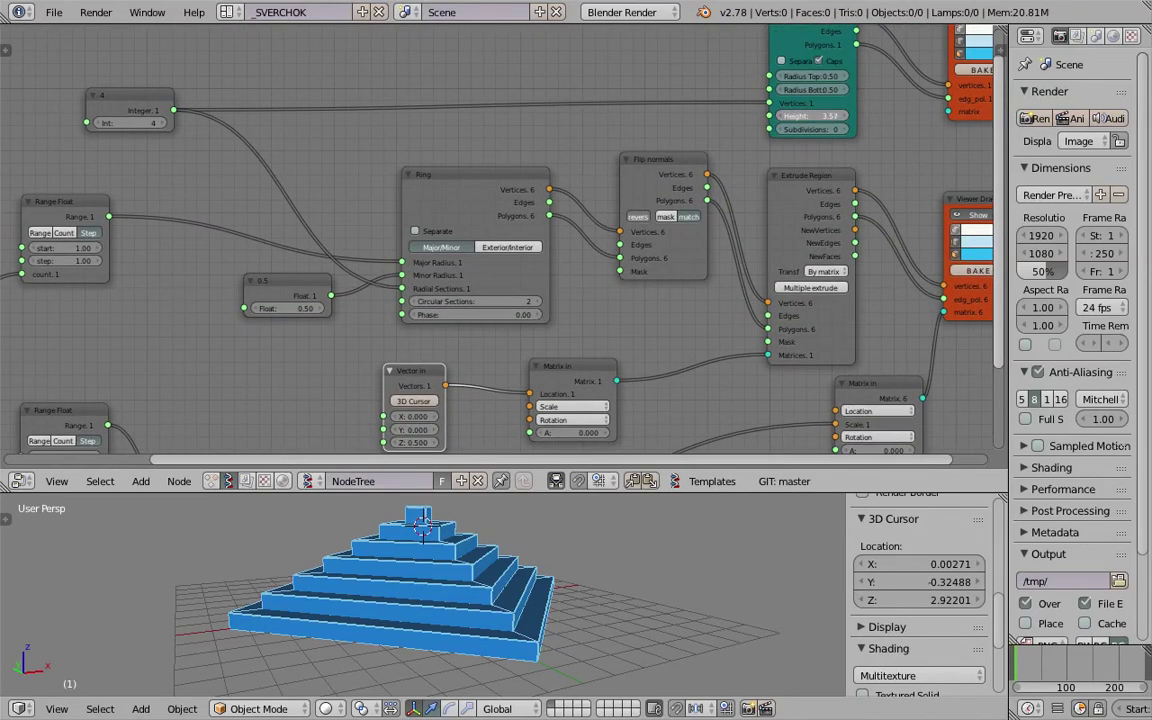
left_click(614, 622)
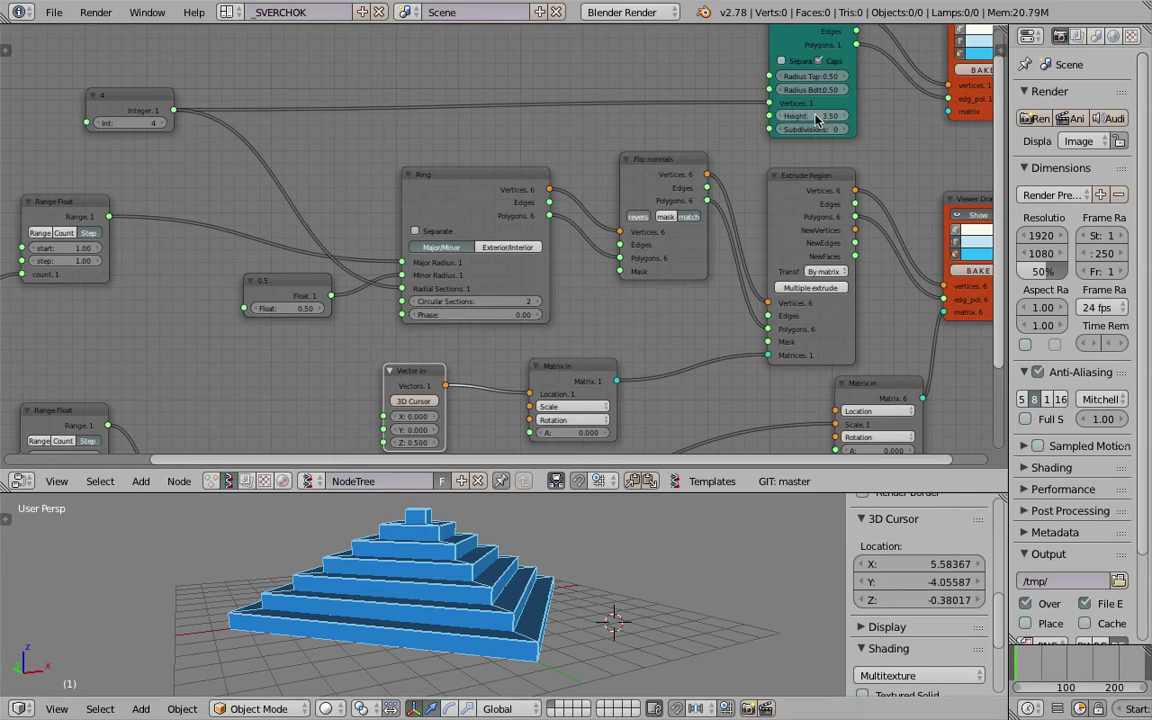
Step: Show the pyramid in an orthographic front view
middle_click_drag(400, 560, 395, 605)
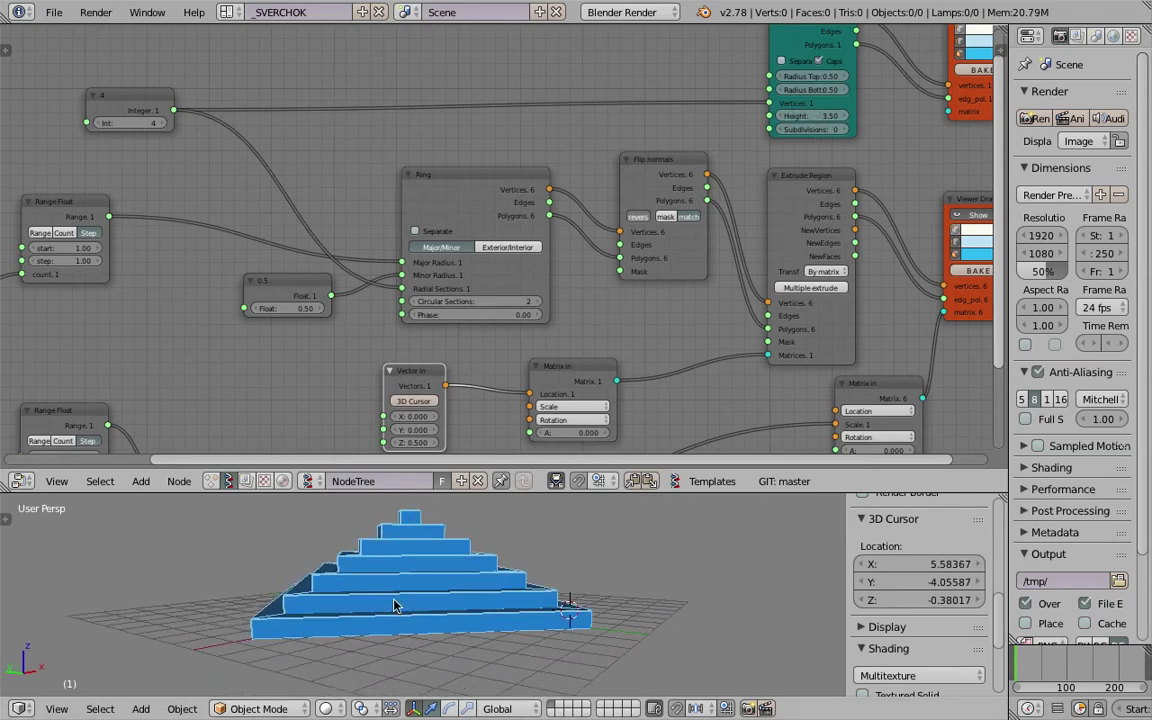
left_click(53, 709)
left_click(77, 589)
left_click(58, 709)
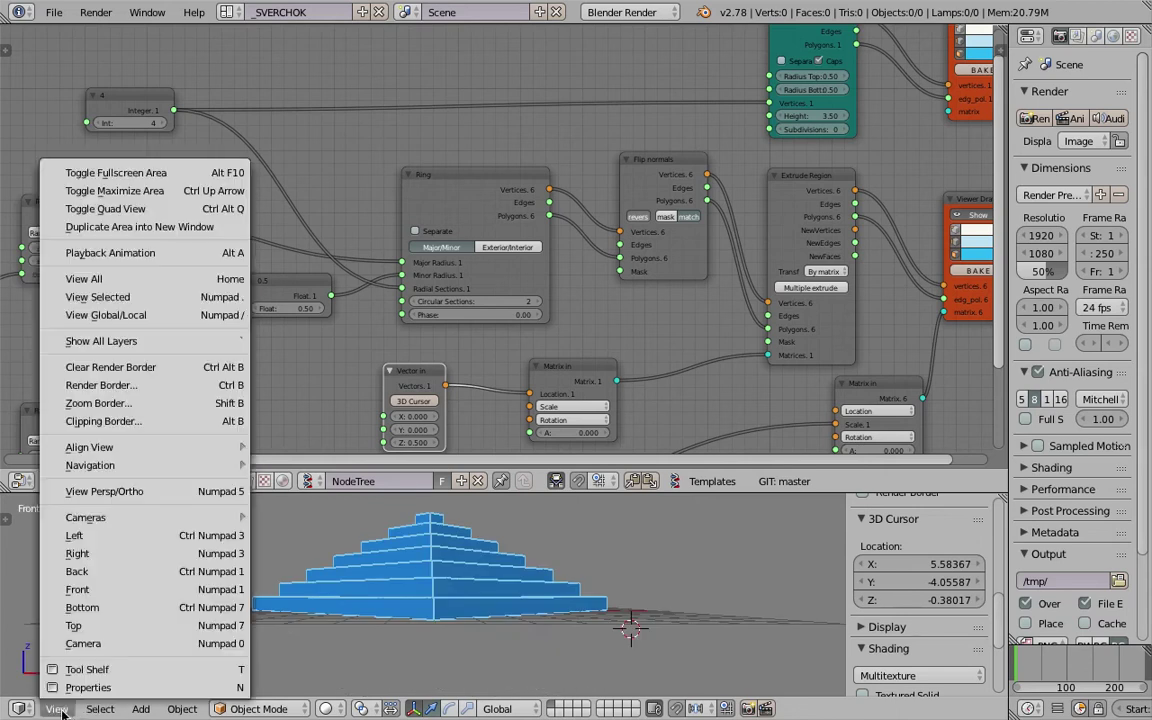
left_click(150, 491)
scroll(450, 560, "up", 3)
key("ctrl+s")
Step: Compare the pyramid's step levels with the top block in the front view using the 3D cursor
left_click(451, 573)
left_click(458, 656)
left_click(456, 556)
left_click(453, 517)
middle_click_drag(490, 541, 464, 549, "shift")
key("ctrl+s")
left_click(464, 549)
scroll(464, 548, "down", 1)
Step: Examine the Range Float, List Reverse and Vector In nodes that control the step heights
middle_click_drag(457, 384, 470, 287)
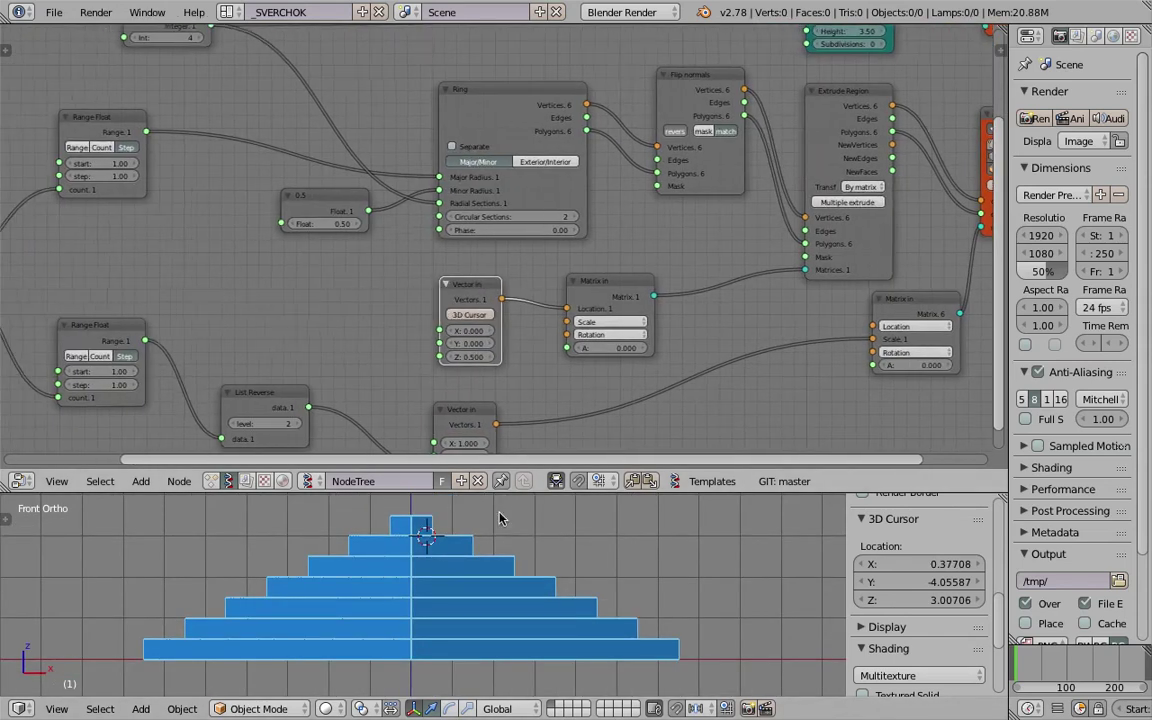
scroll(152, 389, "down", 1)
middle_click_drag(187, 385, 209, 389)
scroll(479, 569, "down", 1)
mouse_move(667, 286)
middle_mouse_down()
mouse_move(562, 329)
mouse_move(681, 269)
middle_mouse_up()
key("ctrl+s")
left_click(549, 325)
scroll(615, 309, "down", 1)
middle_click_drag(593, 360, 554, 321)
key("ctrl+s")
left_click(589, 336)
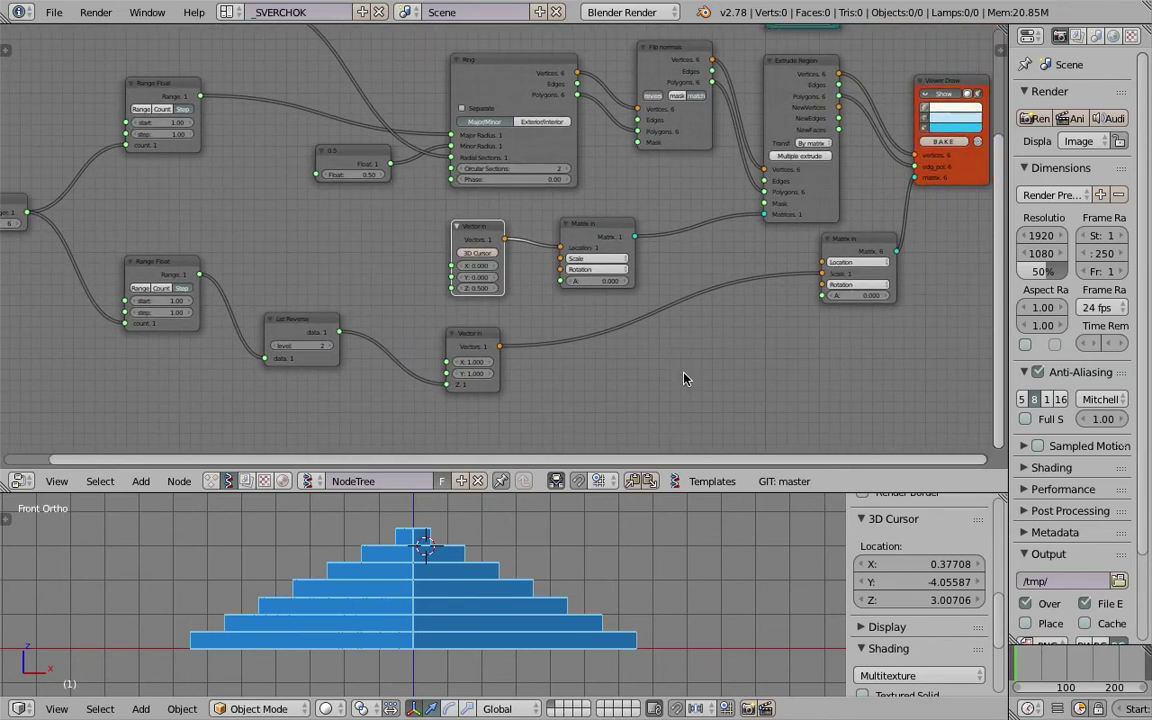
Step: Add a Float node with value 0.50 beside the extrusion's Vector In node and connect it to the Z input
key("shift+a")
left_click(679, 334)
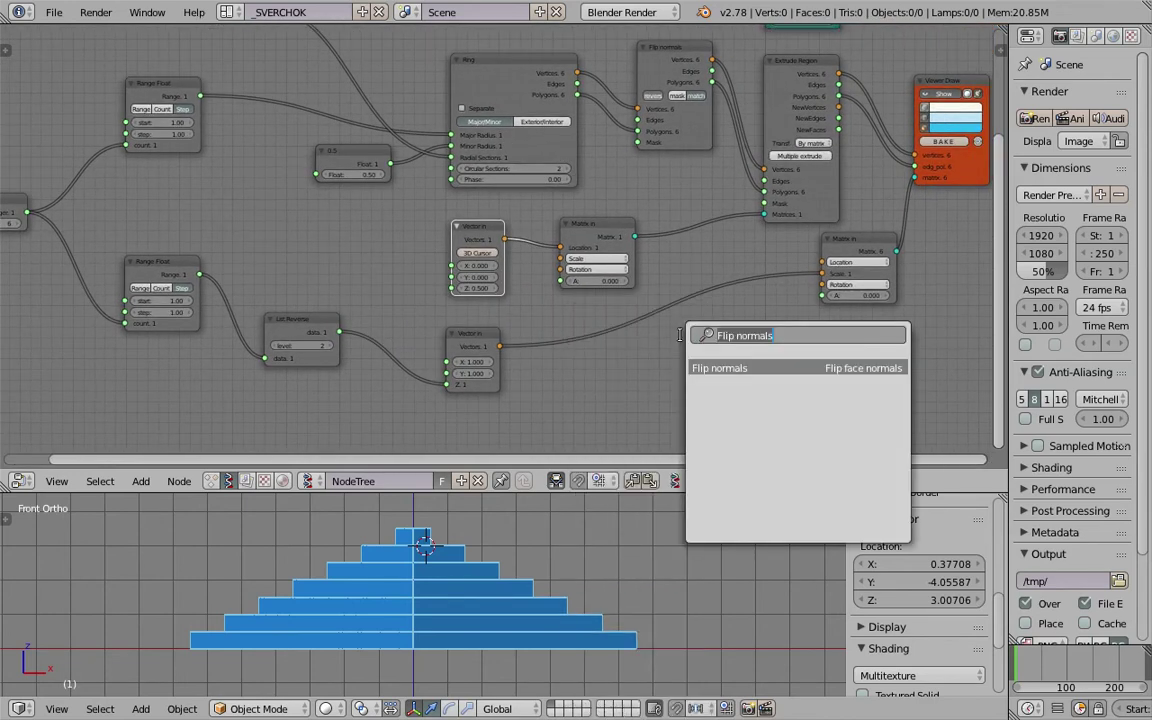
type("float")
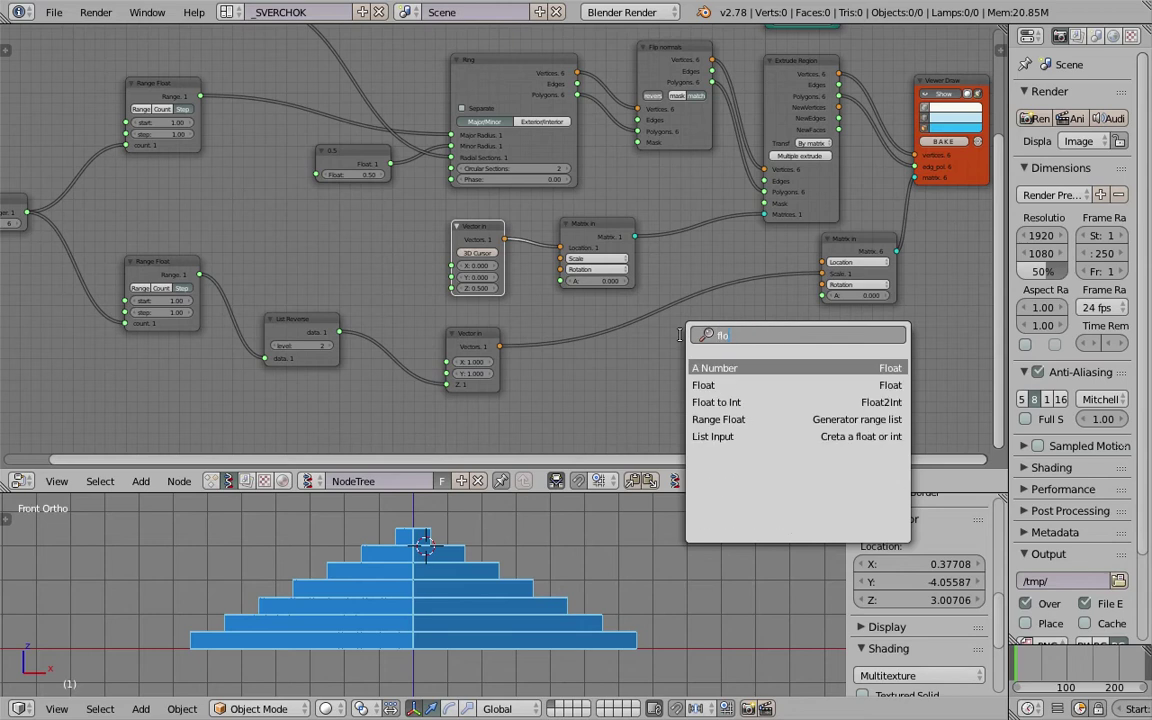
key("Down")
key("Return")
left_click(374, 253)
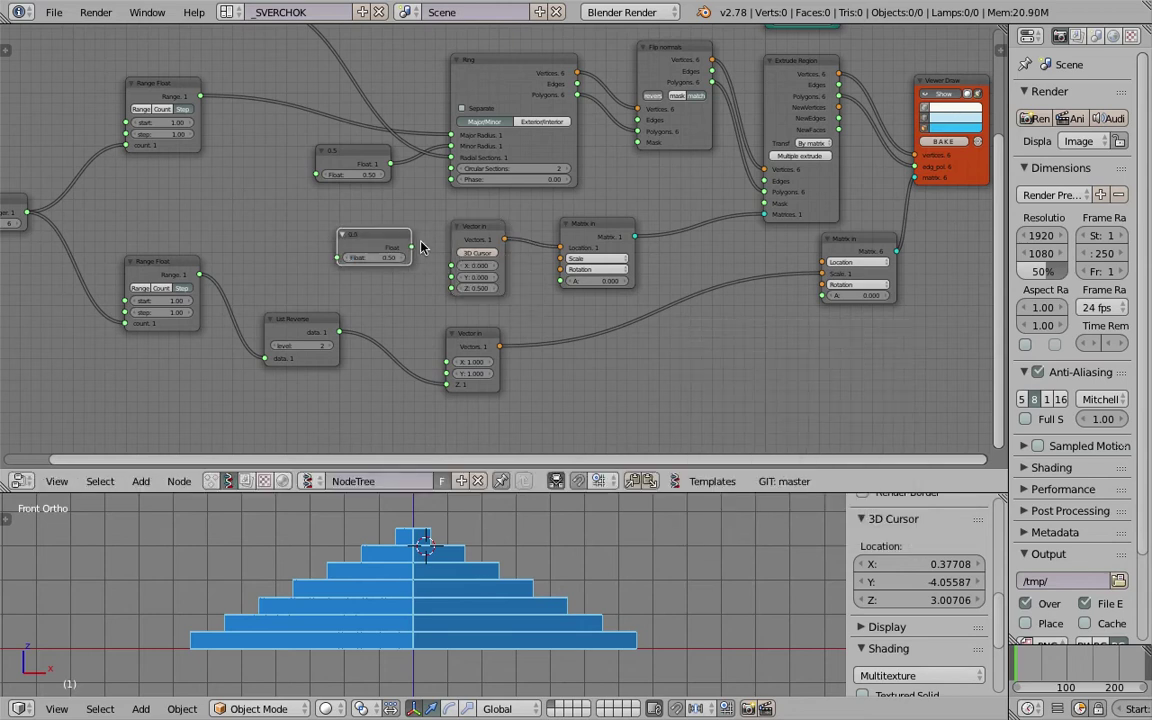
left_click_drag(413, 248, 450, 289)
left_click_drag(365, 246, 347, 245)
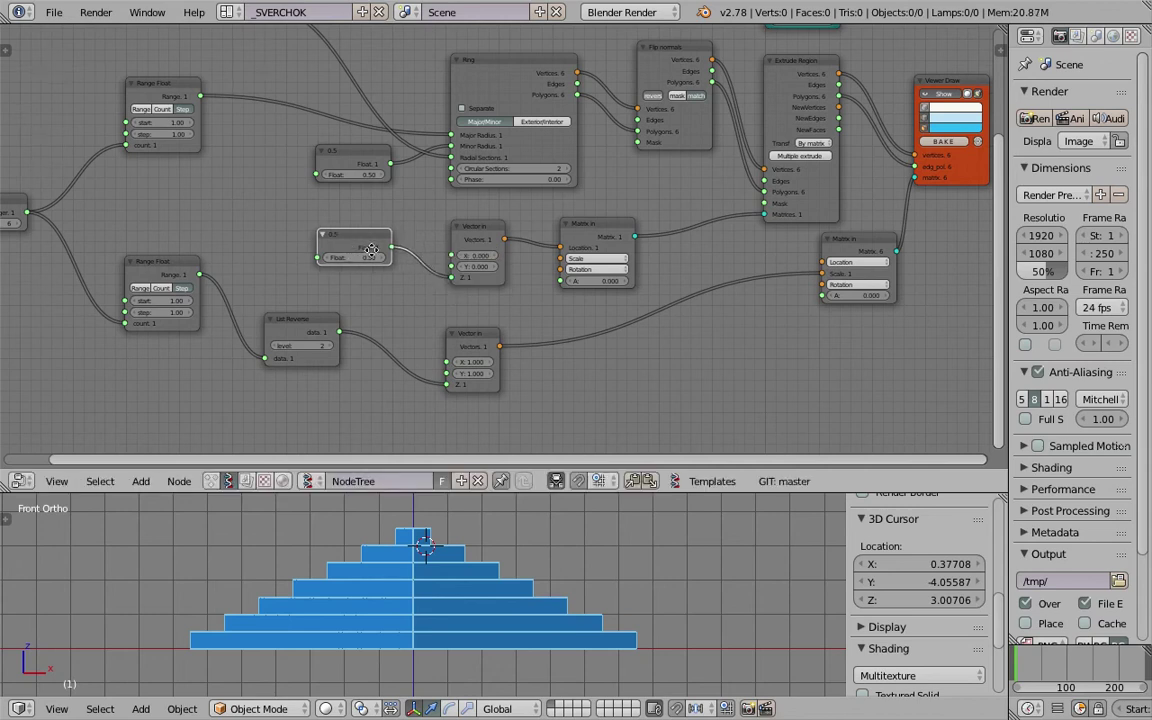
Step: Add a Math node below the extrusion's Matrix In node with its function set to Multiply
scroll(418, 280, "down", 2)
middle_click_drag(418, 280, 506, 286)
key("shift+d")
left_click(679, 397)
scroll(556, 369, "up", 1)
left_click(120, 221)
key("shift+a")
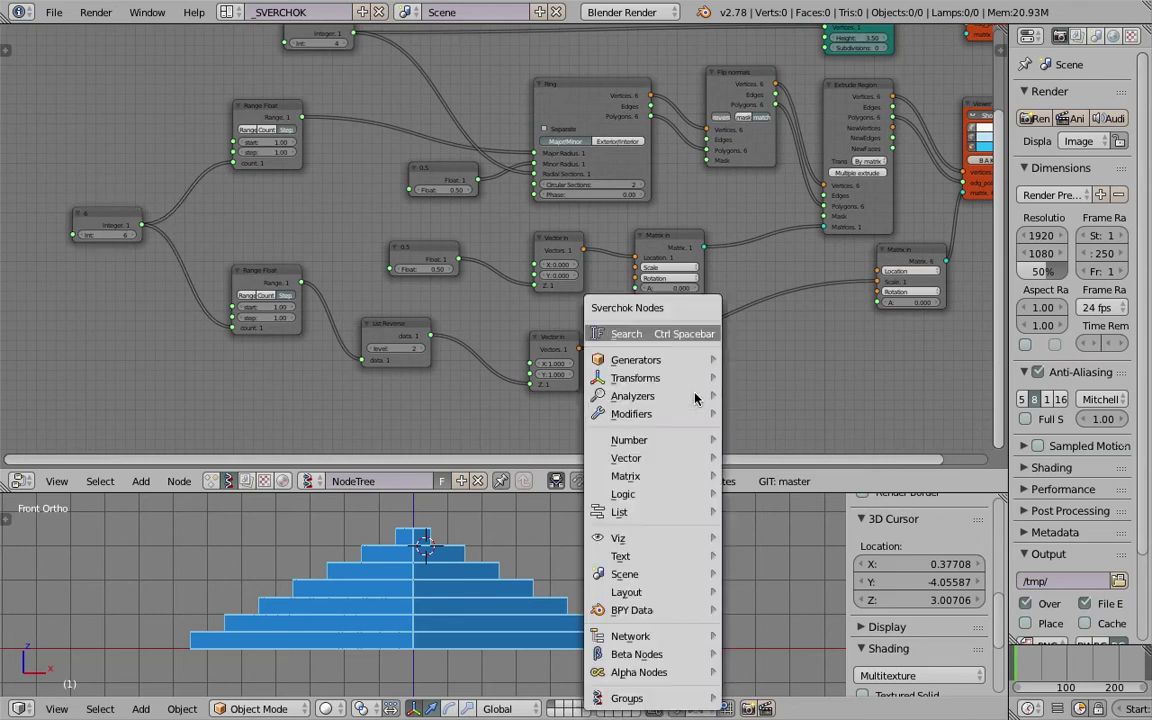
left_click(686, 334)
type("math")
key("Down")
key("Down")
key("Return")
left_click(688, 352)
Step: Connect the step-height Float and the step-count Integer to the Multiply node, and move the scale Vector In beside its Matrix In
left_click_drag(458, 259, 690, 393)
left_click_drag(690, 404, 150, 229)
left_click_drag(735, 372, 677, 390)
left_click_drag(561, 343, 796, 295)
left_click_drag(657, 383, 620, 370)
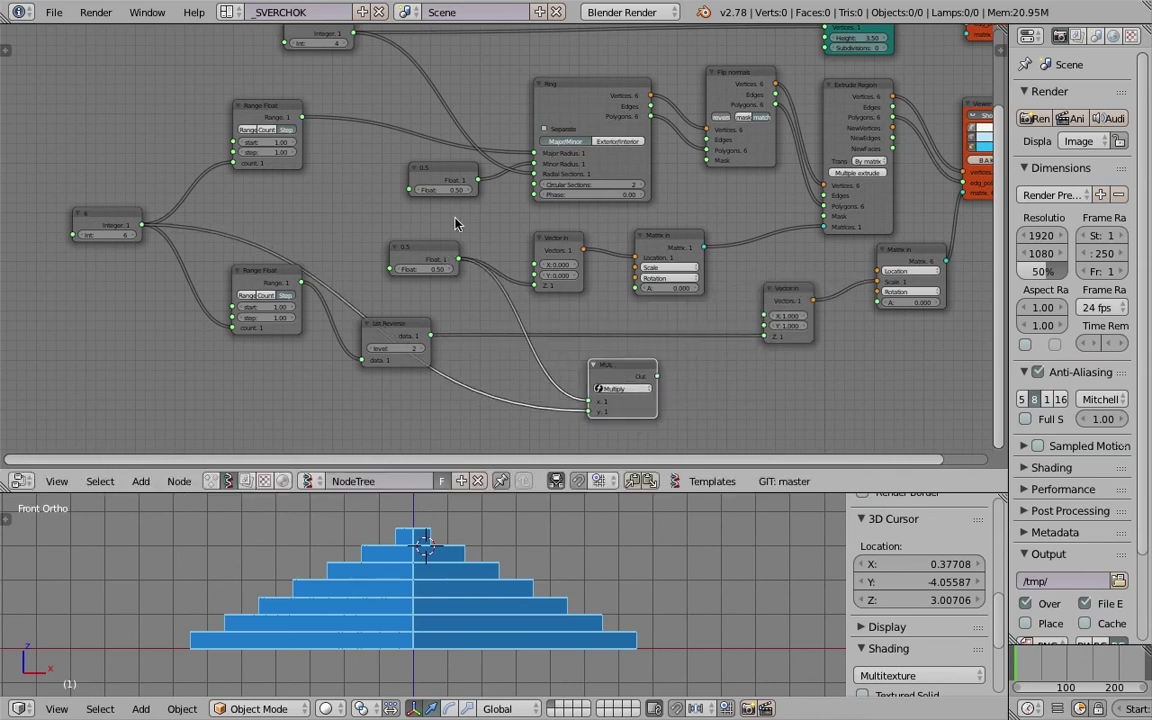
Step: Move List Reverse next to the scale Vector In node and place the Multiply node below the step-height Float
left_click_drag(449, 255, 463, 257)
left_click_drag(610, 364, 590, 359)
left_click_drag(405, 333, 655, 322)
mouse_move(572, 361)
left_mouse_down()
mouse_move(578, 368)
mouse_move(557, 372)
left_mouse_up()
middle_click_drag(555, 367, 555, 373)
scroll(460, 374, "up", 2)
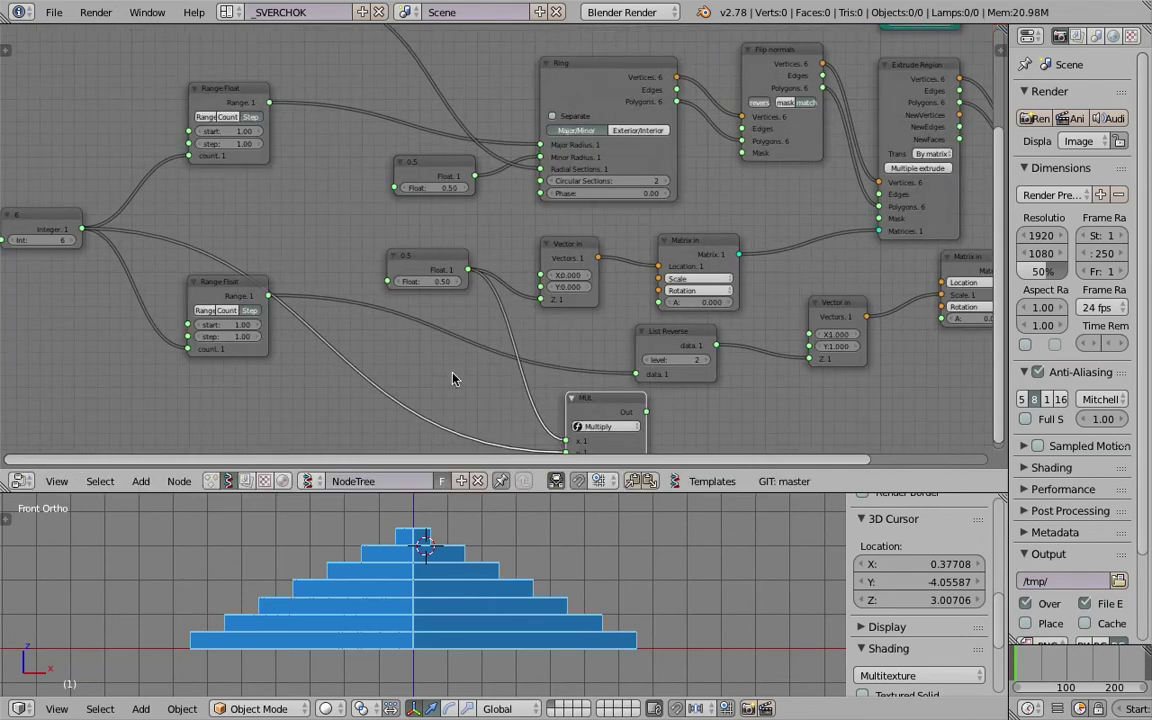
scroll(455, 374, "down", 1)
left_click_drag(588, 393, 514, 395)
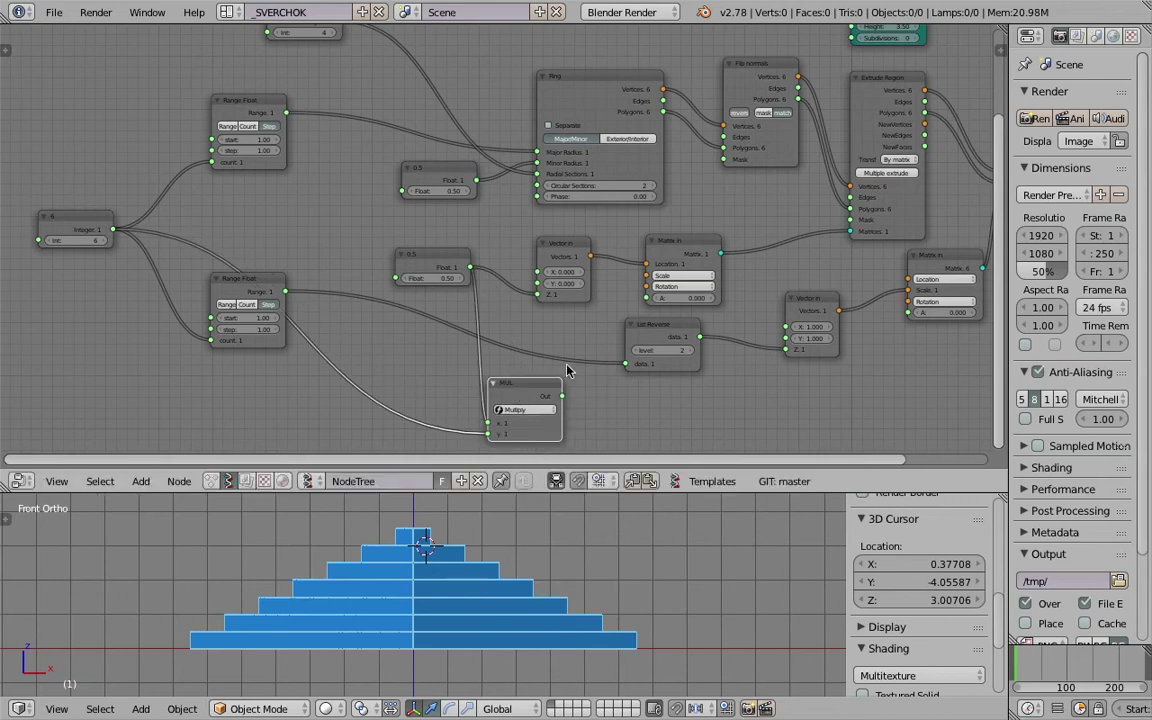
Step: Duplicate the step-height Float and the Multiply node, placing the copies beside the original Multiply node
key("ctrl+s")
left_click(680, 379)
left_click(447, 257)
key("shift+d")
left_click(696, 407)
middle_click_drag(596, 399, 591, 372)
left_click(542, 360)
key("shift+d")
left_click(660, 397)
left_click_drag(684, 388, 718, 388)
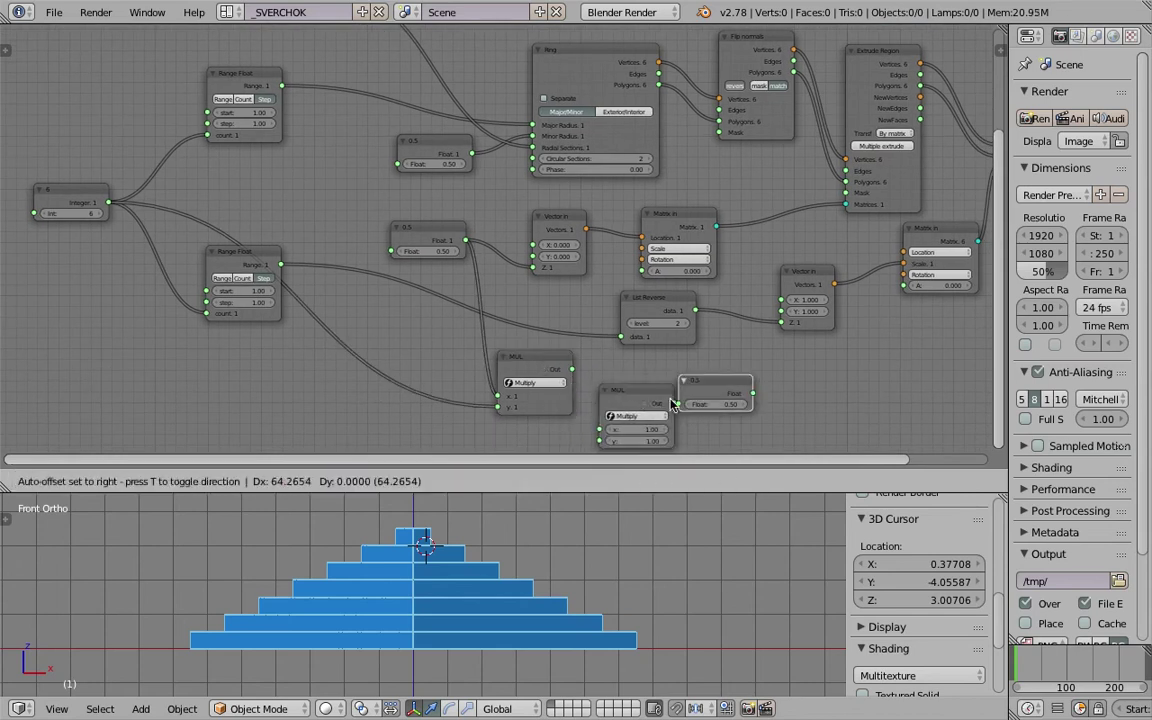
Step: Change the duplicated Math node's function to Add
middle_click_drag(662, 406, 660, 377)
scroll(659, 377, "up", 1)
left_click(627, 379)
left_click(632, 386)
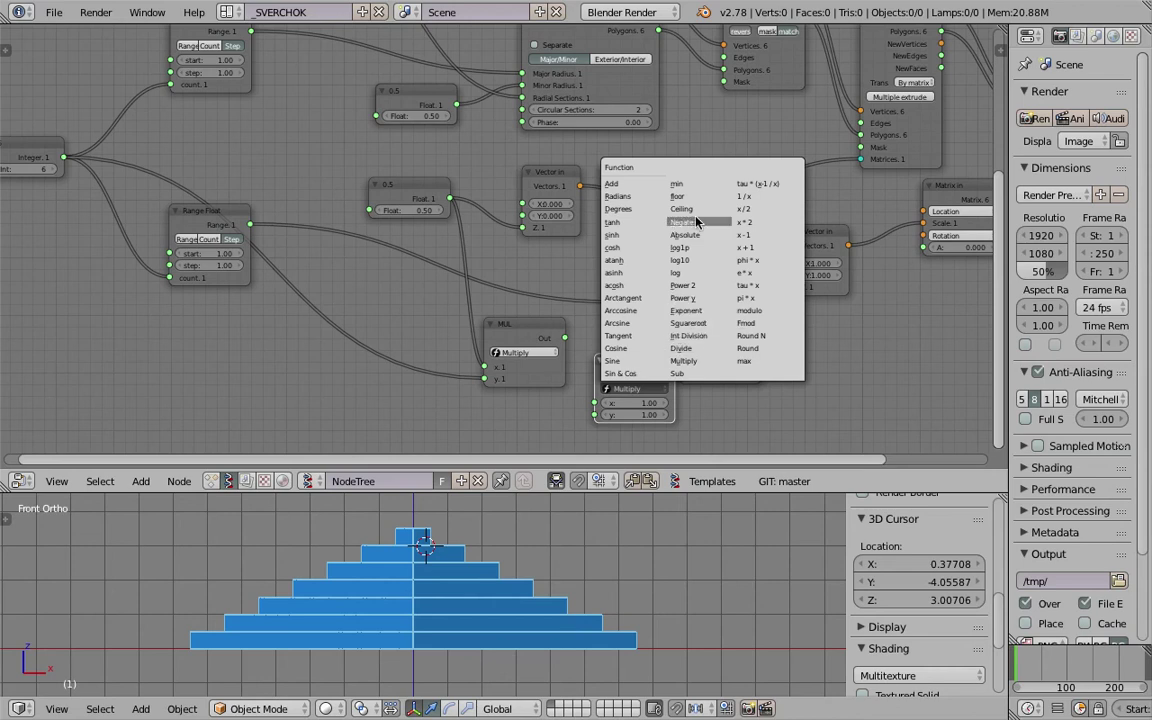
left_click(615, 184)
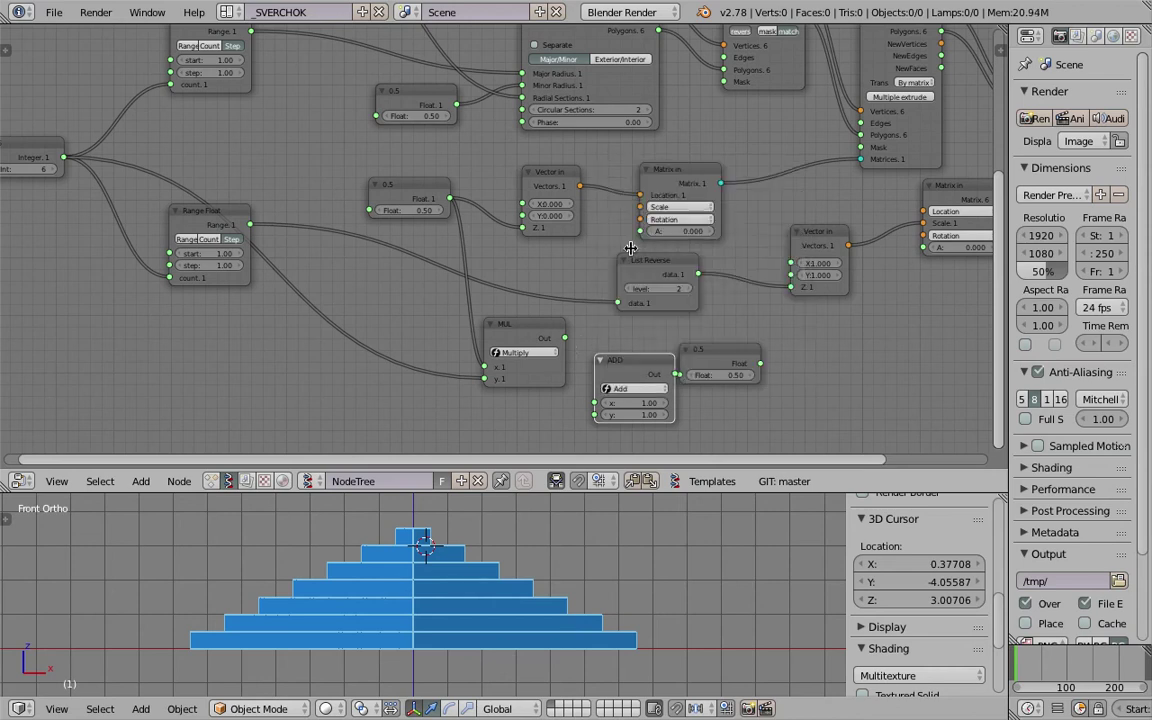
Step: Connect the Multiply output to the Add node's x input and the step-height Float to its y input
left_click_drag(567, 337, 595, 403)
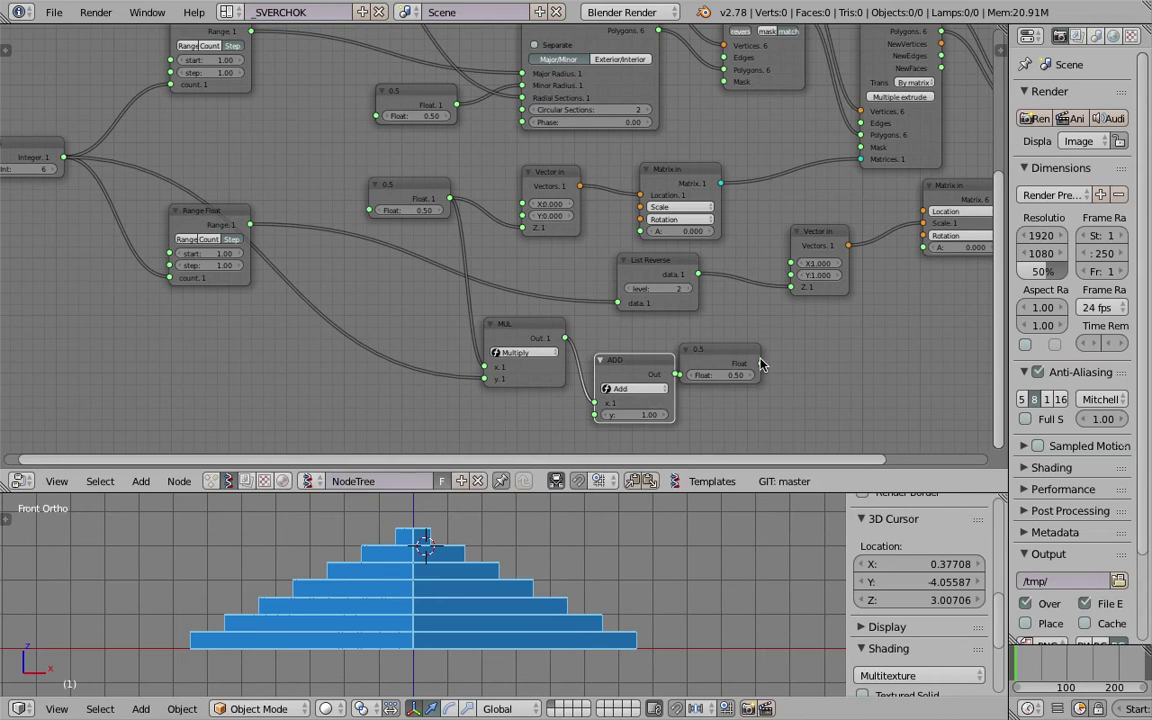
left_click_drag(780, 358, 802, 351)
left_click_drag(594, 413, 450, 198)
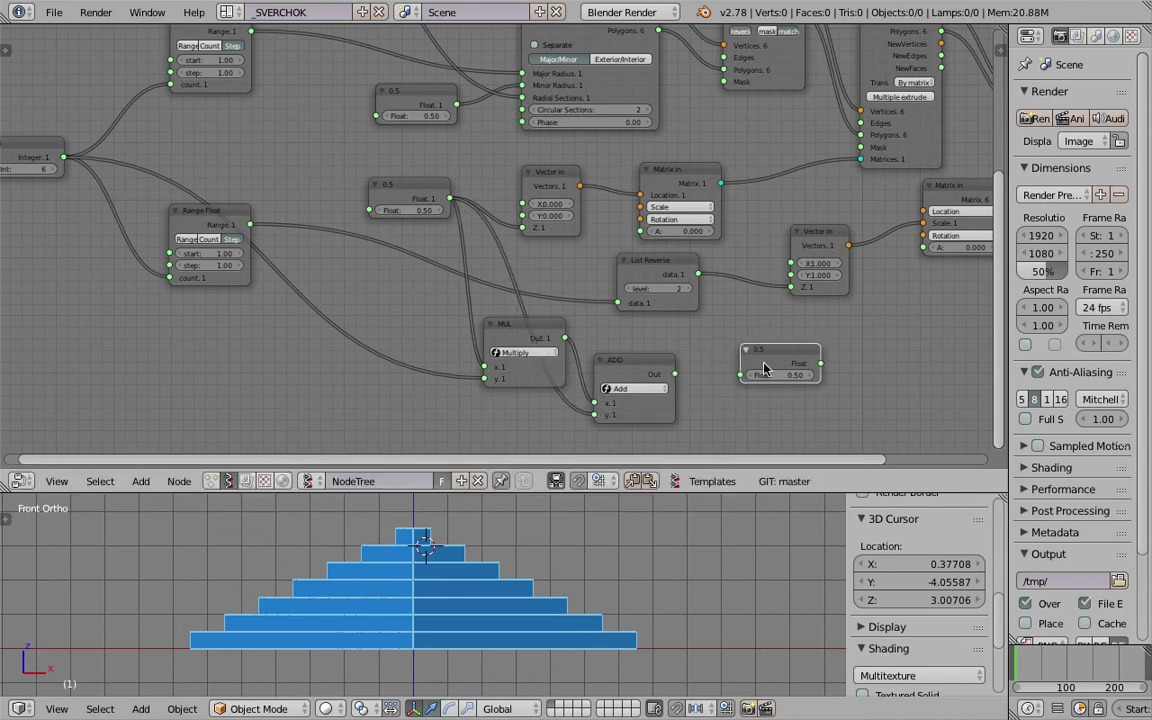
Step: Delete the spare Float node and connect the Add output to the Cylinder's Height input
key("x")
scroll(630, 335, "down", 2)
left_click_drag(626, 403, 694, 90)
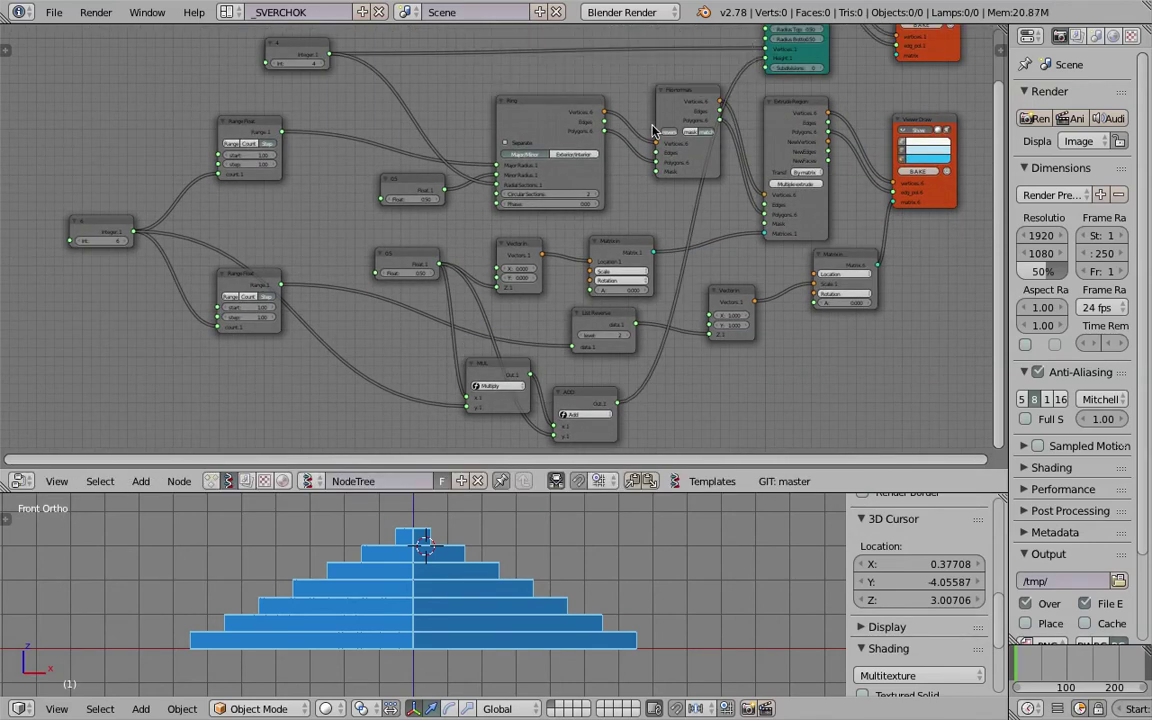
Step: Set the step-height Float to 0.80 and save the file
middle_click_drag(652, 131, 716, 127)
left_click_drag(464, 272, 498, 272)
key("ctrl+s")
left_click(535, 568)
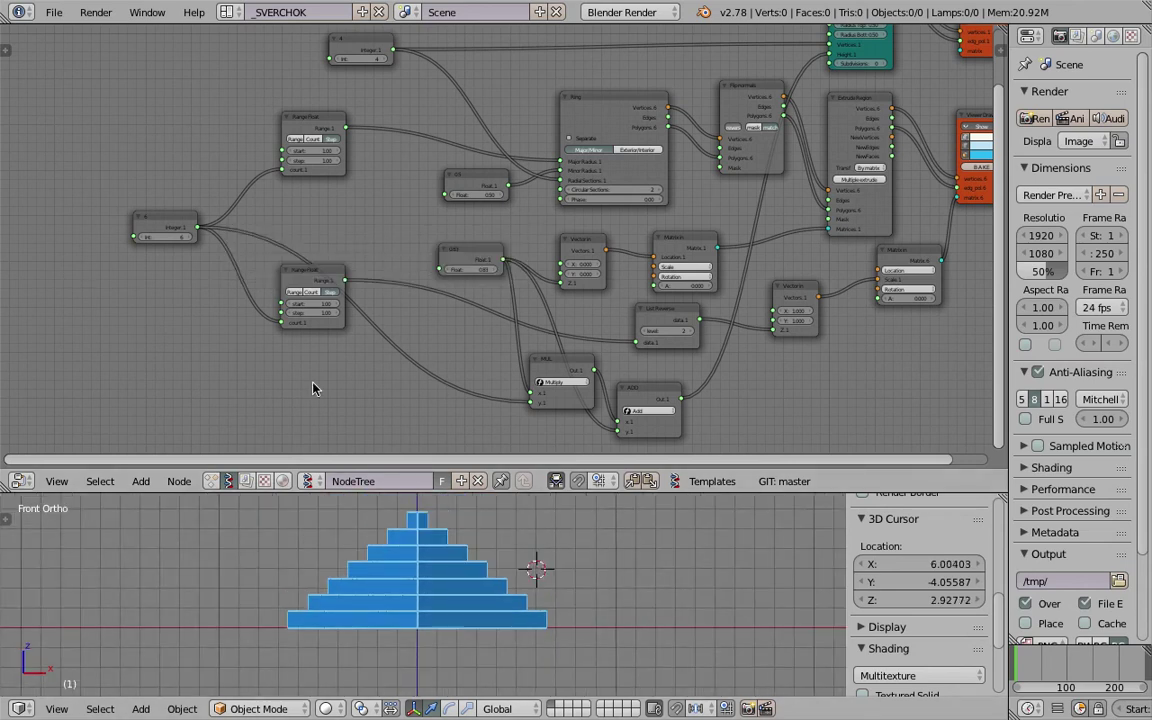
Step: Arrange the sides, step-count and step-height nodes in one column, move the upper Range Float beside them, and save the file
left_click_drag(460, 279, 173, 287)
middle_click_drag(294, 144, 321, 172)
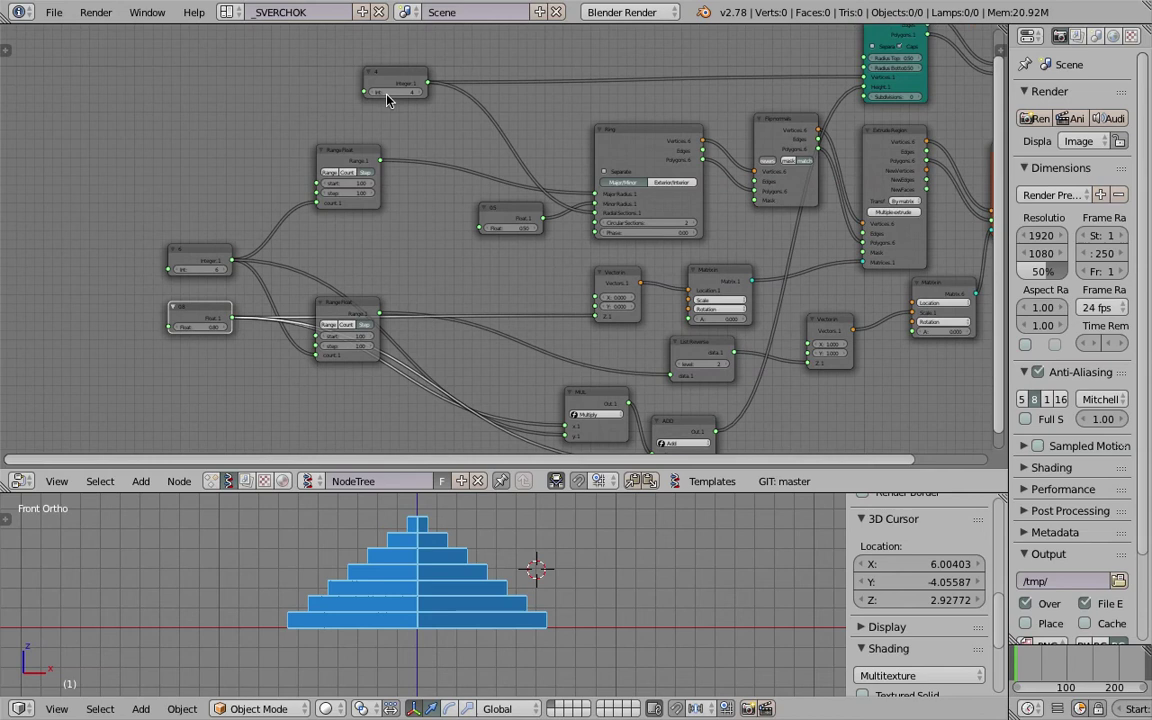
left_click_drag(395, 80, 207, 170)
left_click_drag(329, 159, 362, 217)
key("ctrl+s")
left_click(360, 218)
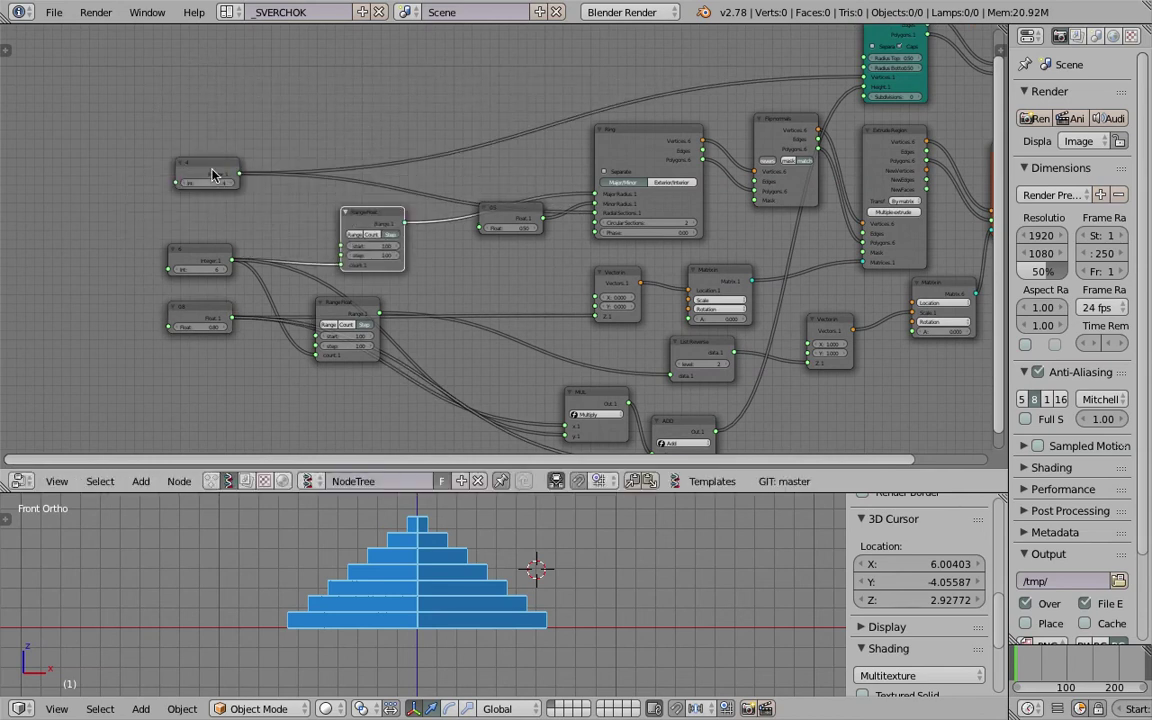
left_click_drag(213, 174, 208, 196)
middle_click_drag(226, 185, 278, 173)
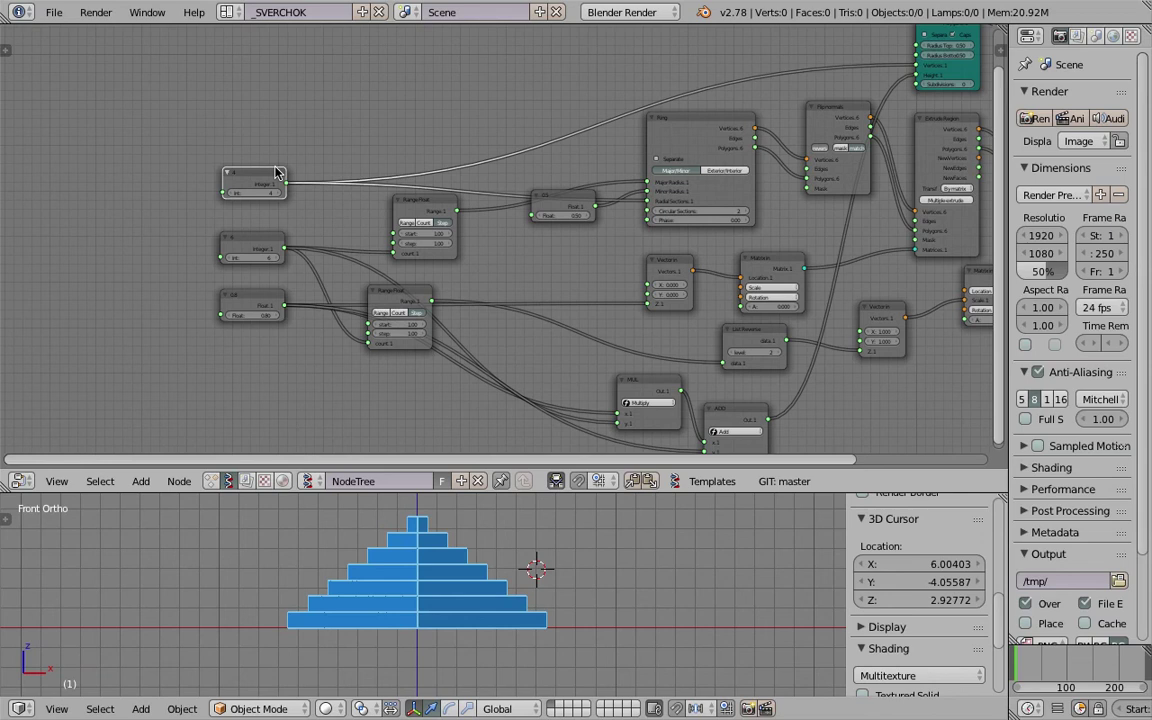
Step: Enlarge the 3D viewport to show the whole pyramid in perspective-like orbit and save the file
middle_click_drag(422, 576, 533, 503)
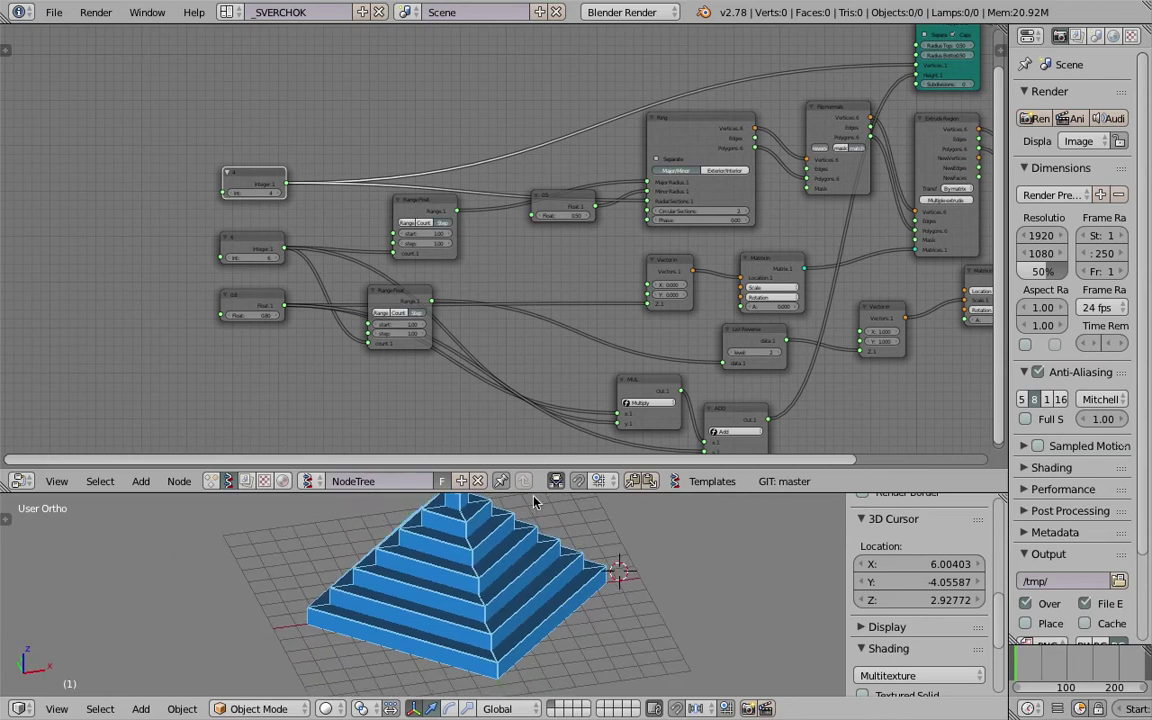
left_click_drag(535, 492, 542, 327)
middle_click_drag(553, 442, 541, 466, "shift")
key("ctrl+s")
left_click(541, 481)
Step: Set the number-of-sides Integer to 5 and save the file
scroll(358, 212, "up", 2)
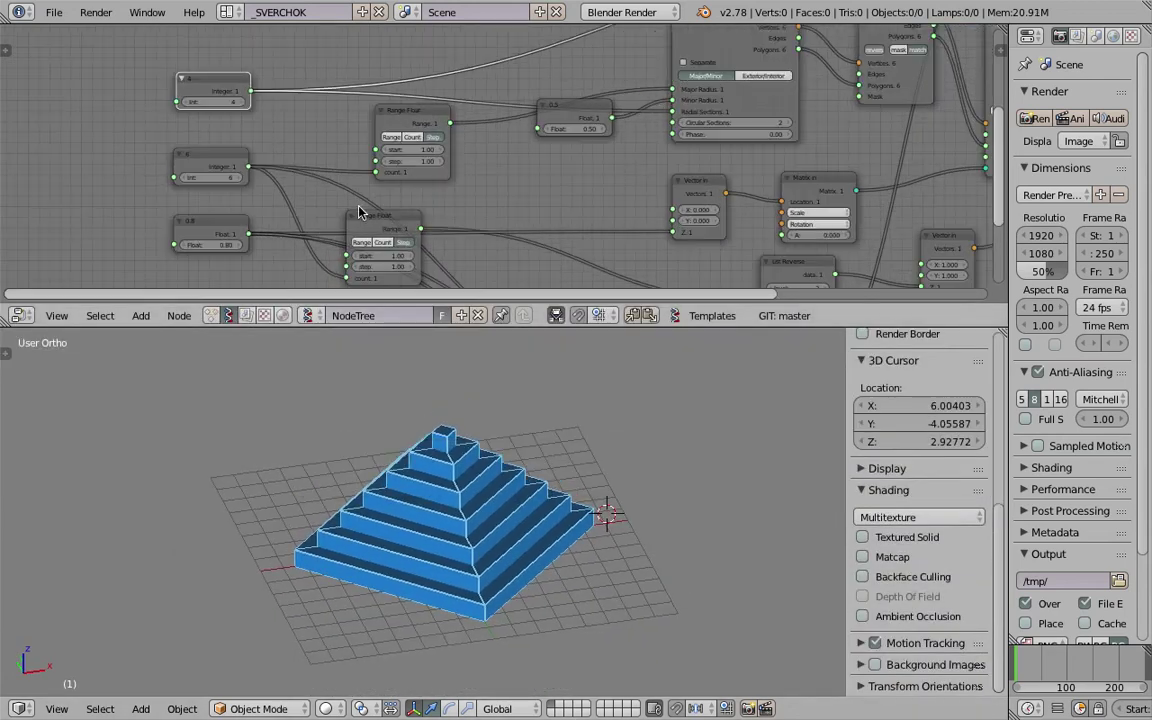
middle_click_drag(285, 186, 291, 186)
left_click_drag(229, 101, 240, 101)
middle_click_drag(468, 415, 466, 470)
key("ctrl+s")
key("Return")
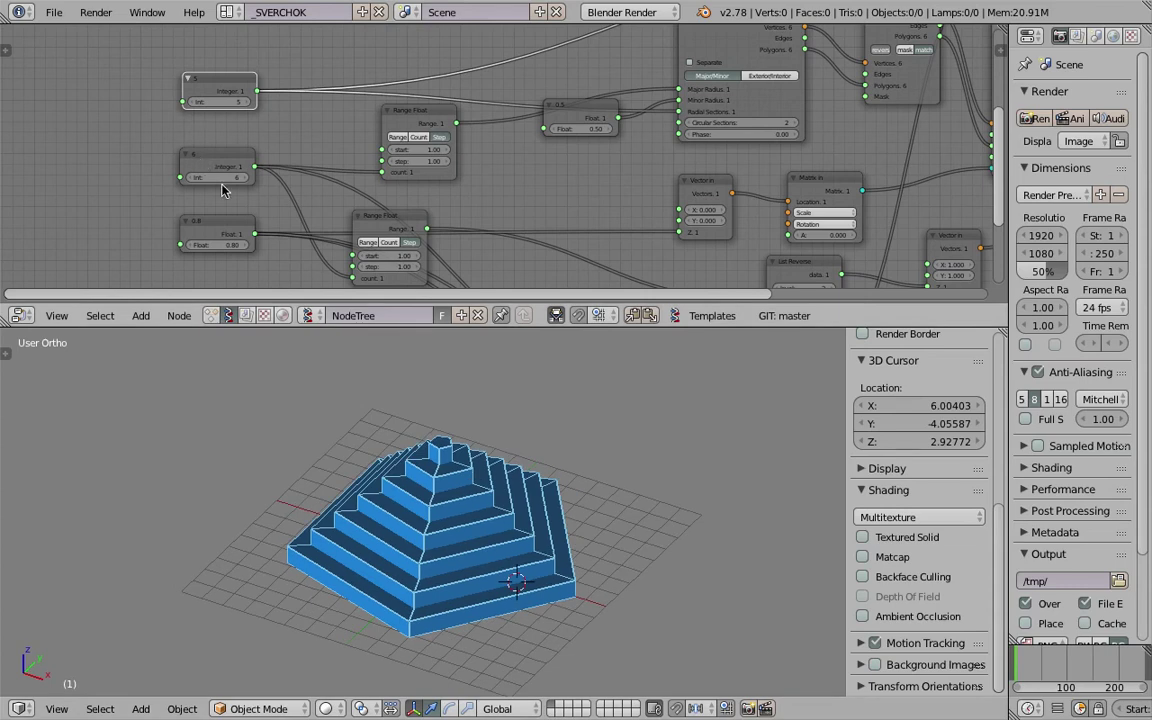
Step: Set the step count to 10 and the step height to 0.56, and save the file
mouse_move(218, 177)
left_mouse_down()
mouse_move(238, 177)
mouse_move(198, 177)
mouse_move(252, 177)
mouse_move(210, 177)
left_mouse_up()
left_click_drag(215, 244, 196, 244)
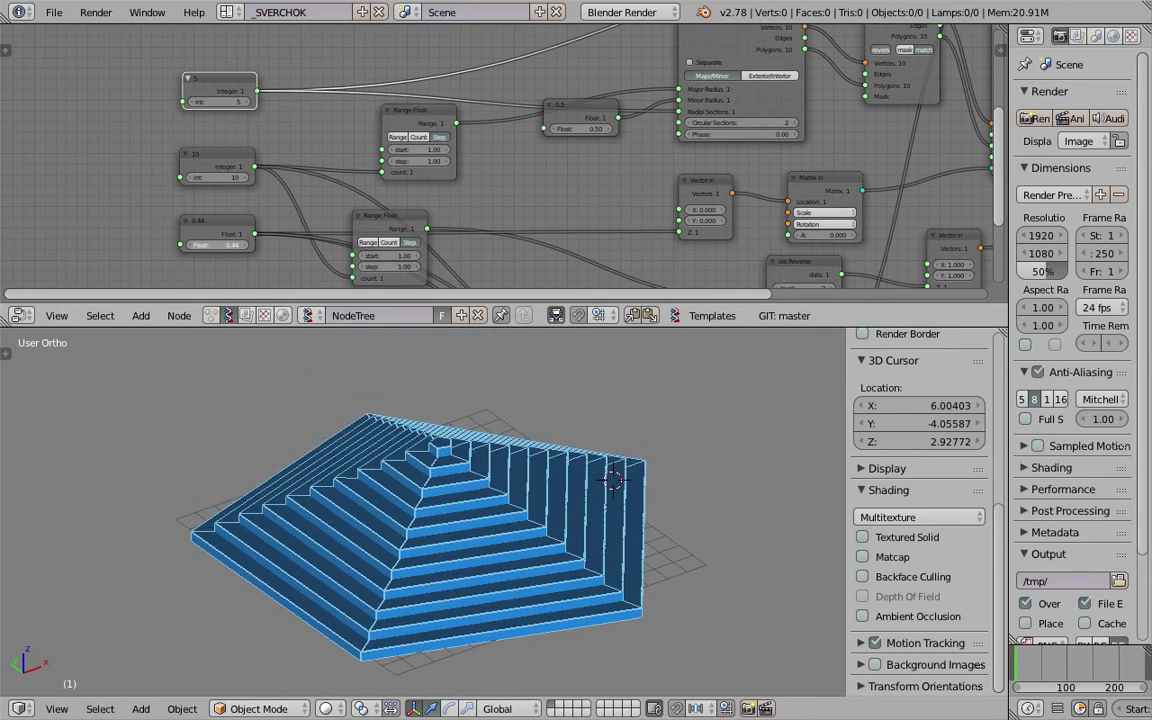
key("ctrl+s")
middle_click_drag(530, 448, 430, 445)
left_click(463, 507)
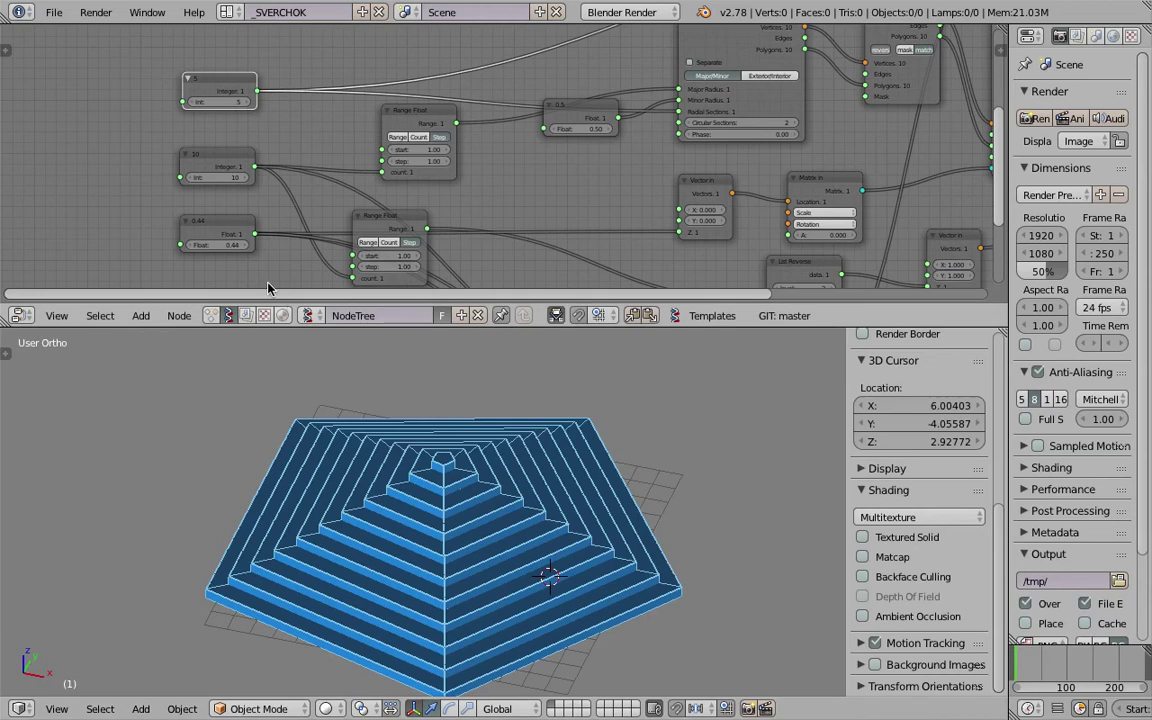
mouse_move(218, 245)
left_mouse_down()
mouse_move(252, 245)
mouse_move(182, 245)
mouse_move(230, 245)
left_mouse_up()
middle_click_drag(462, 446, 547, 461)
Step: Switch to Notes, examine the reference images of stepped squares and the BEEPLE artwork, and return to Blender
key("ctrl+Left")
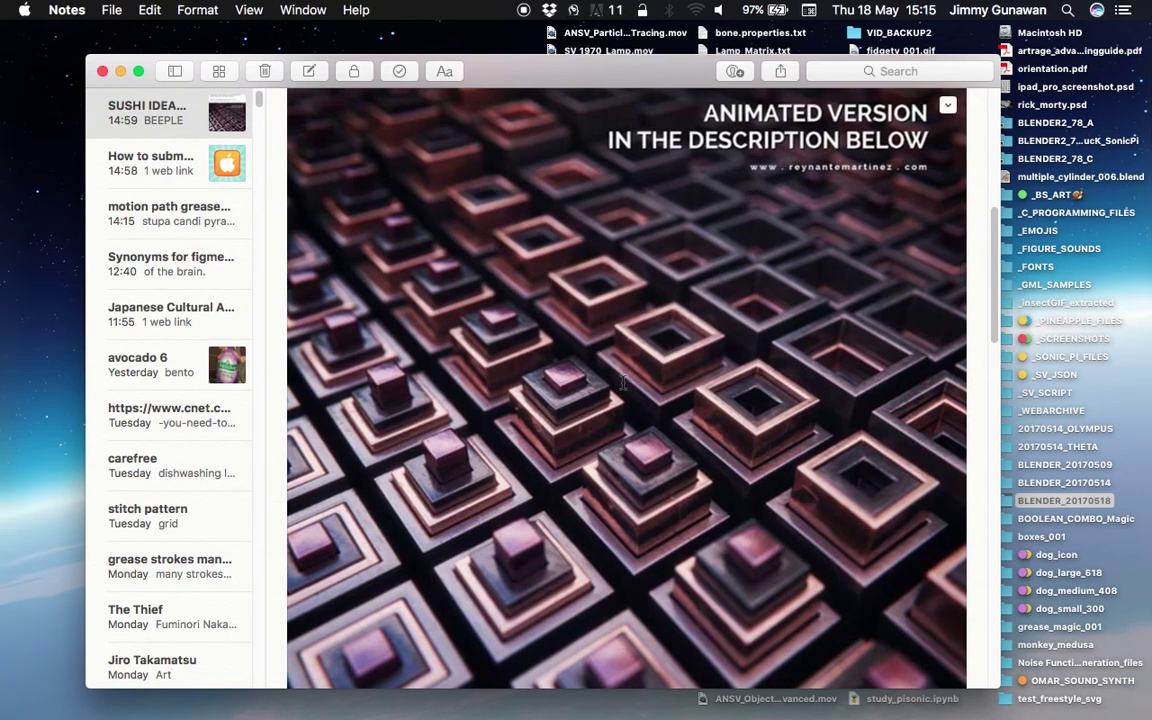
scroll(627, 471, "down", 10)
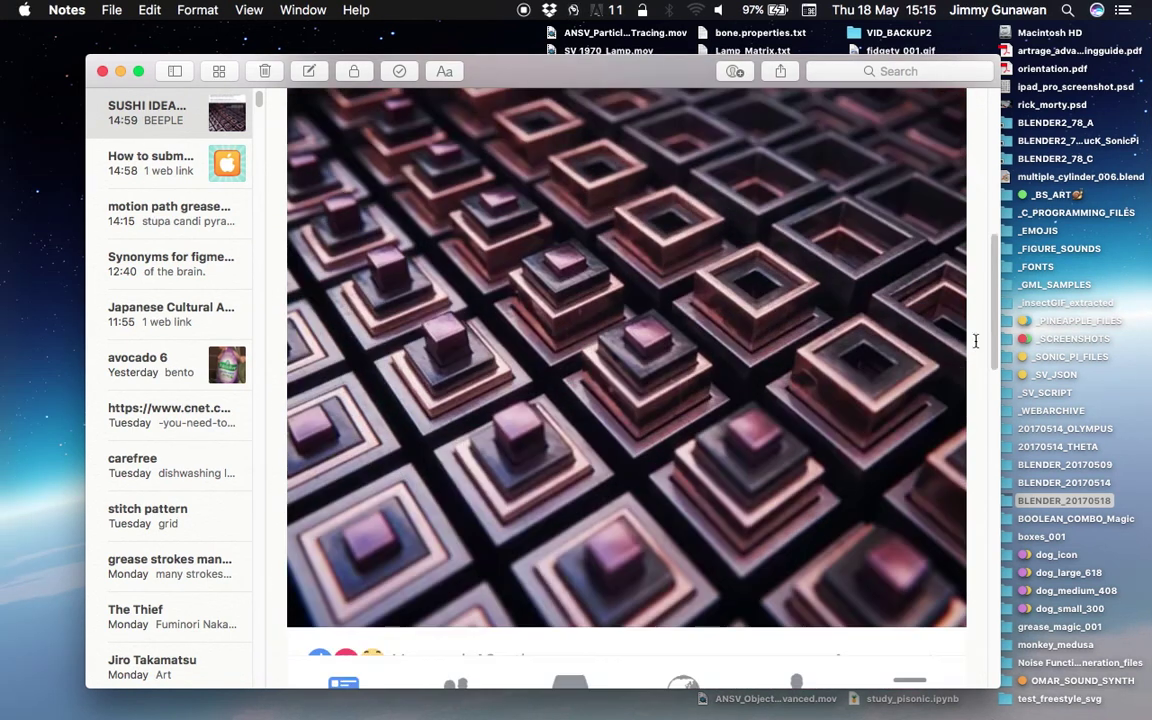
scroll(465, 518, "down", 3)
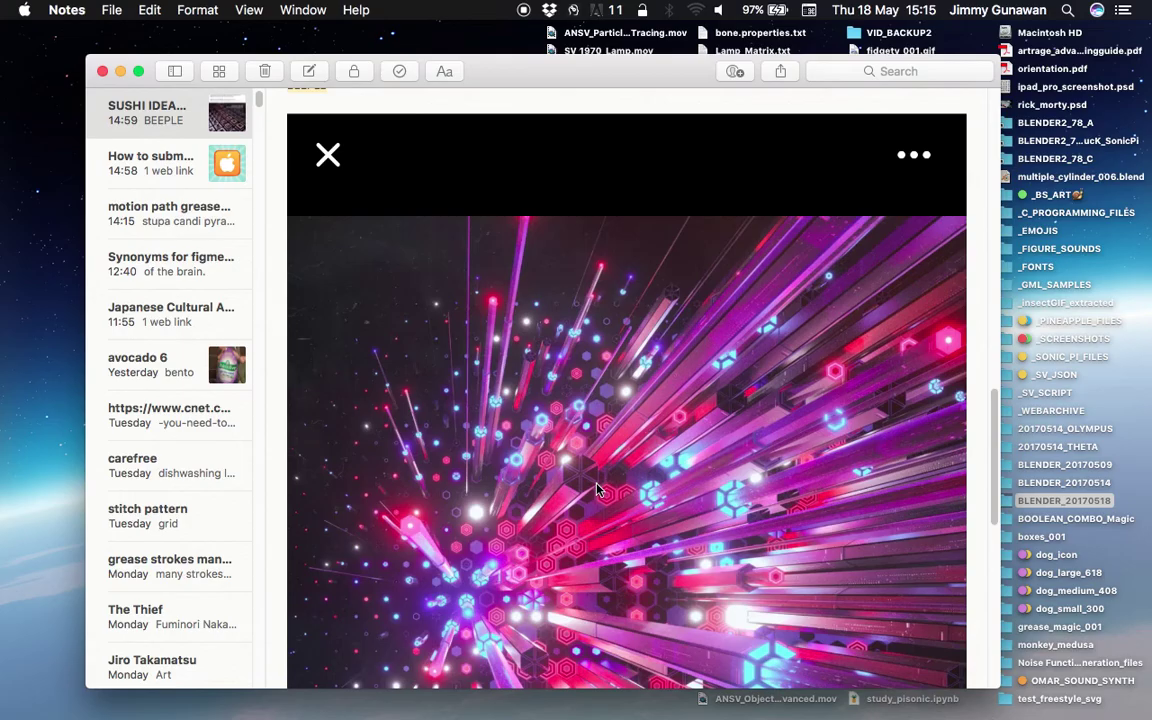
key("ctrl+Right")
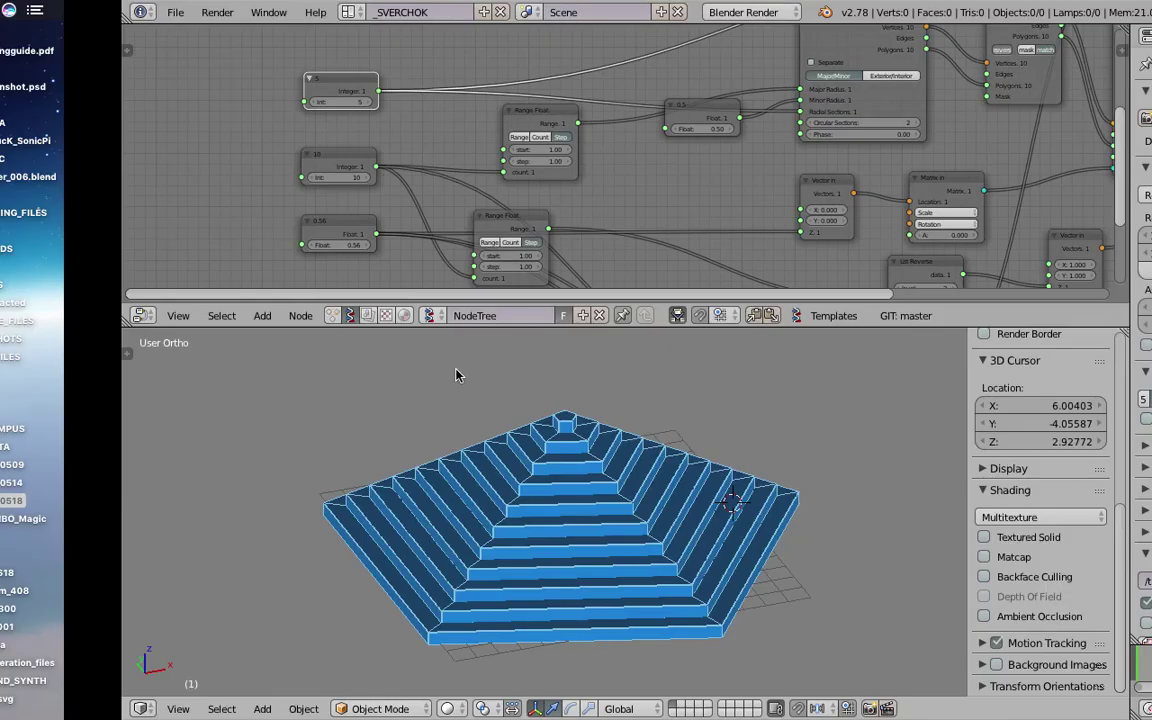
Step: Save the file with the ten-step, five-sided pyramid
key("ctrl+s")
left_click(457, 386)
middle_click_drag(460, 395, 540, 497)
Step: Review the BEEPLE light-burst artwork and the stepped-squares render in Notes again, and return to Blender
key("ctrl+Left")
scroll(537, 498, "down", 5)
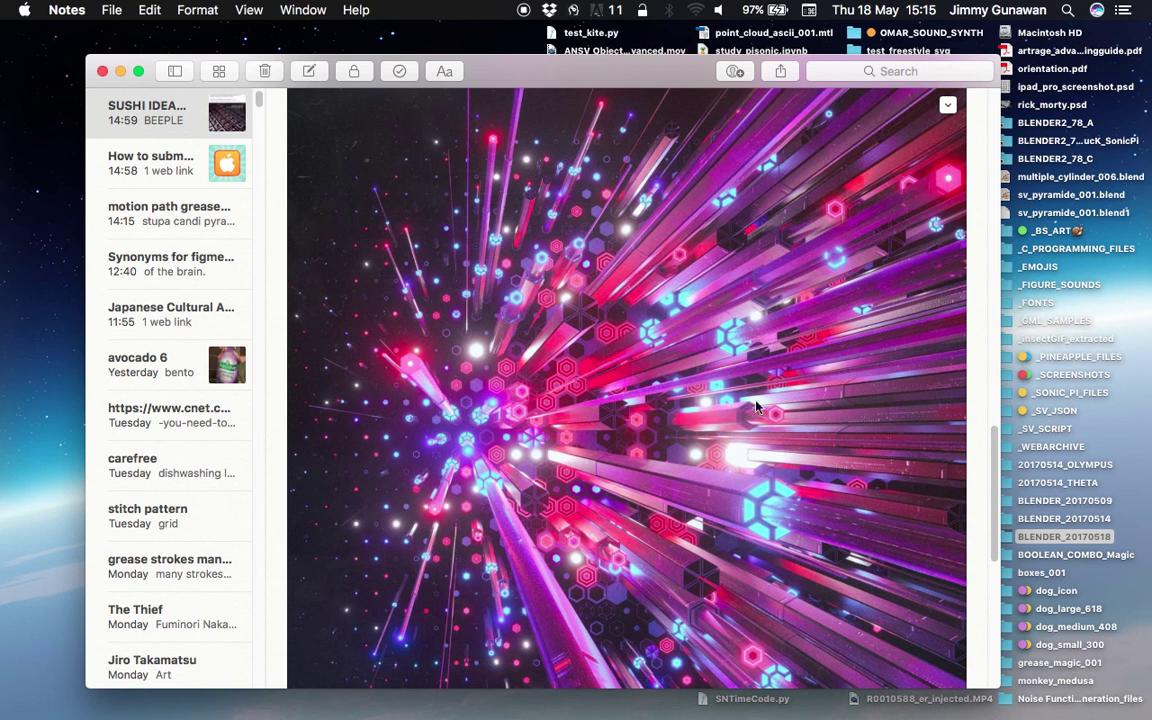
scroll(991, 450, "up", 5)
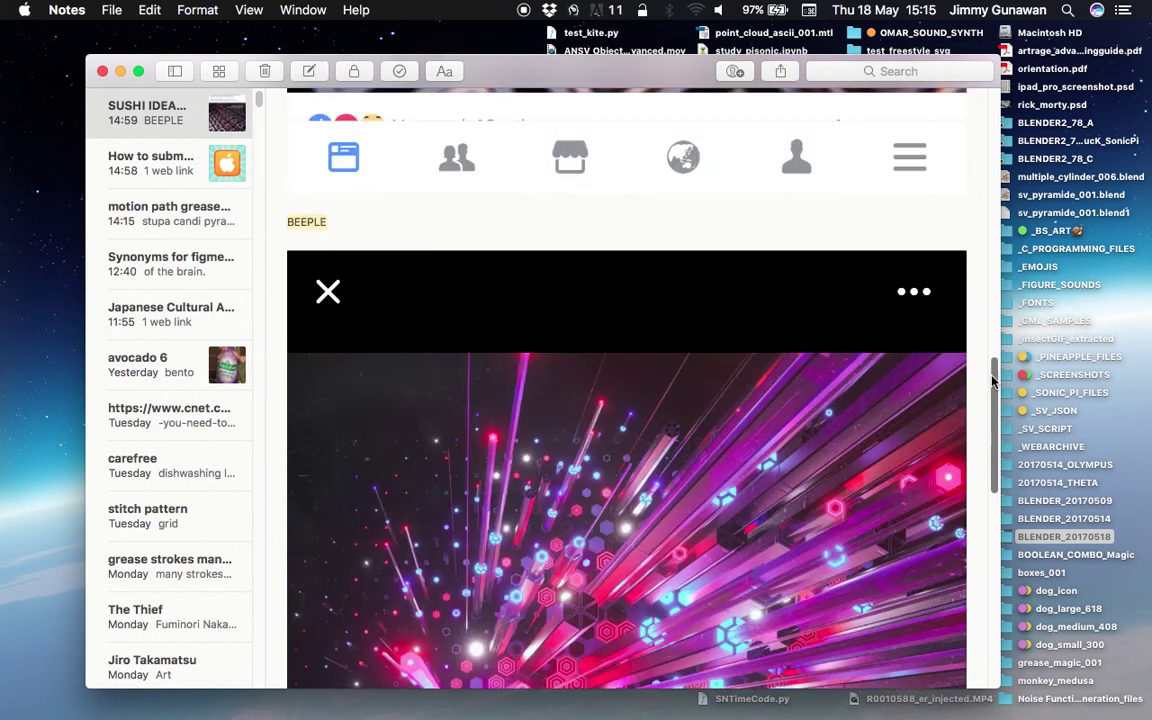
scroll(697, 493, "down", 3)
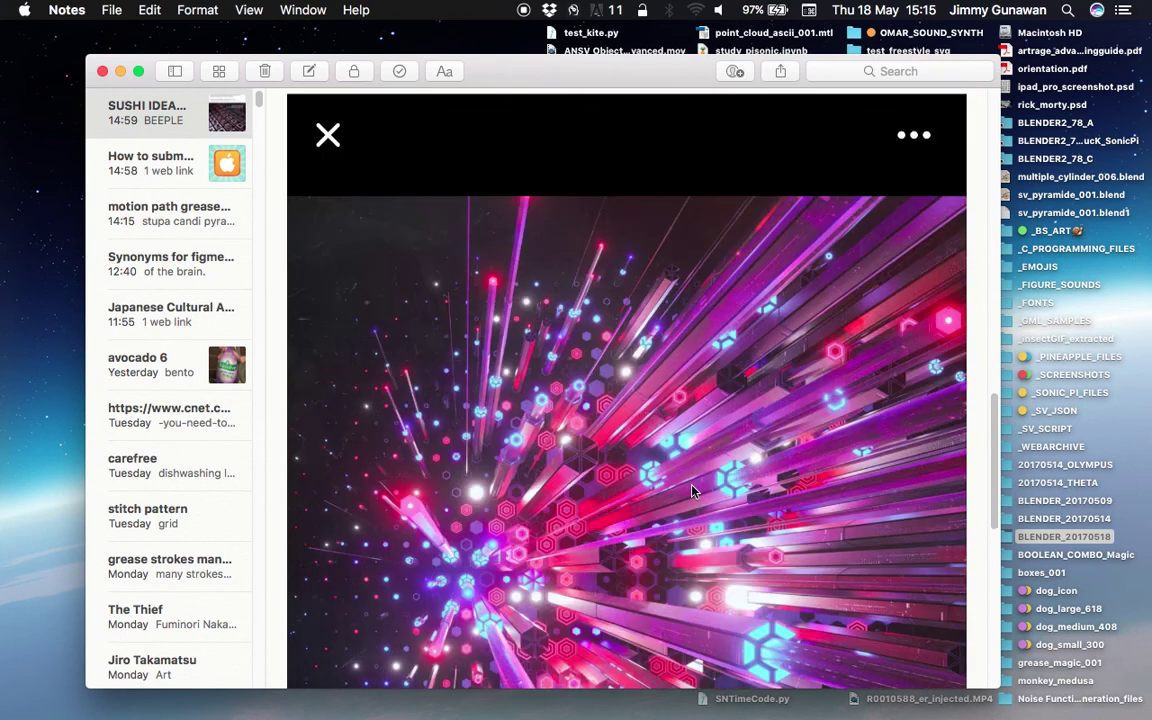
scroll(747, 483, "up", 10)
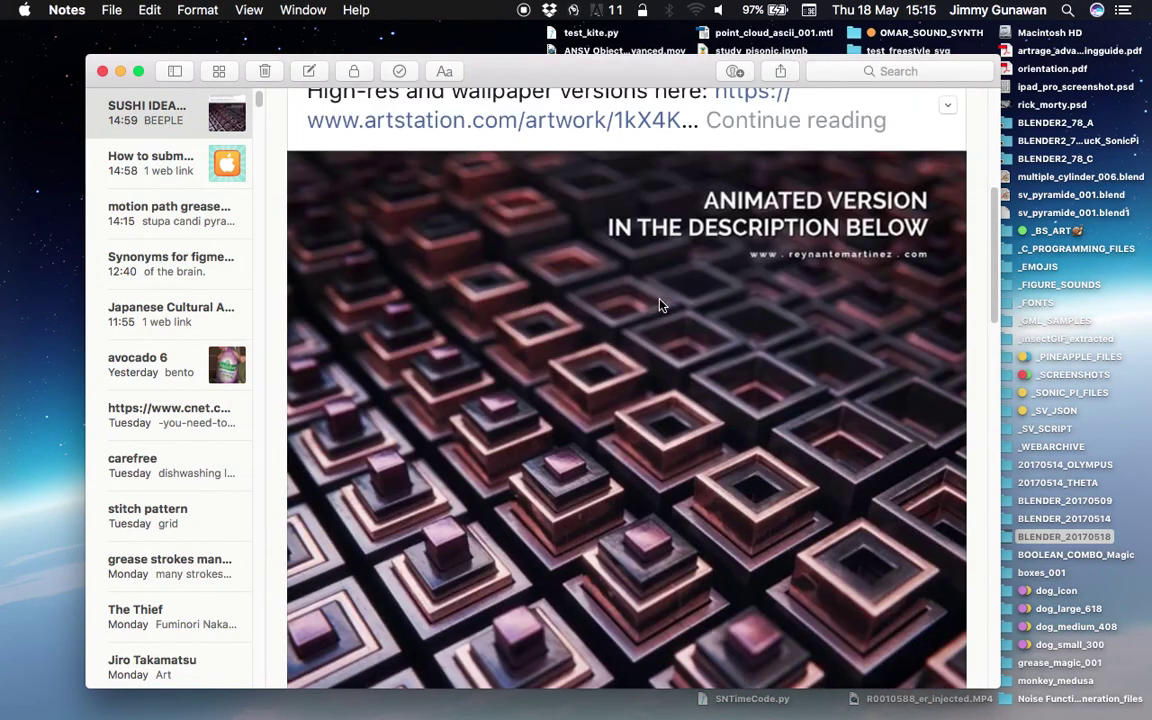
scroll(661, 303, "up", 10)
scroll(652, 391, "down", 5)
scroll(651, 391, "down", 5)
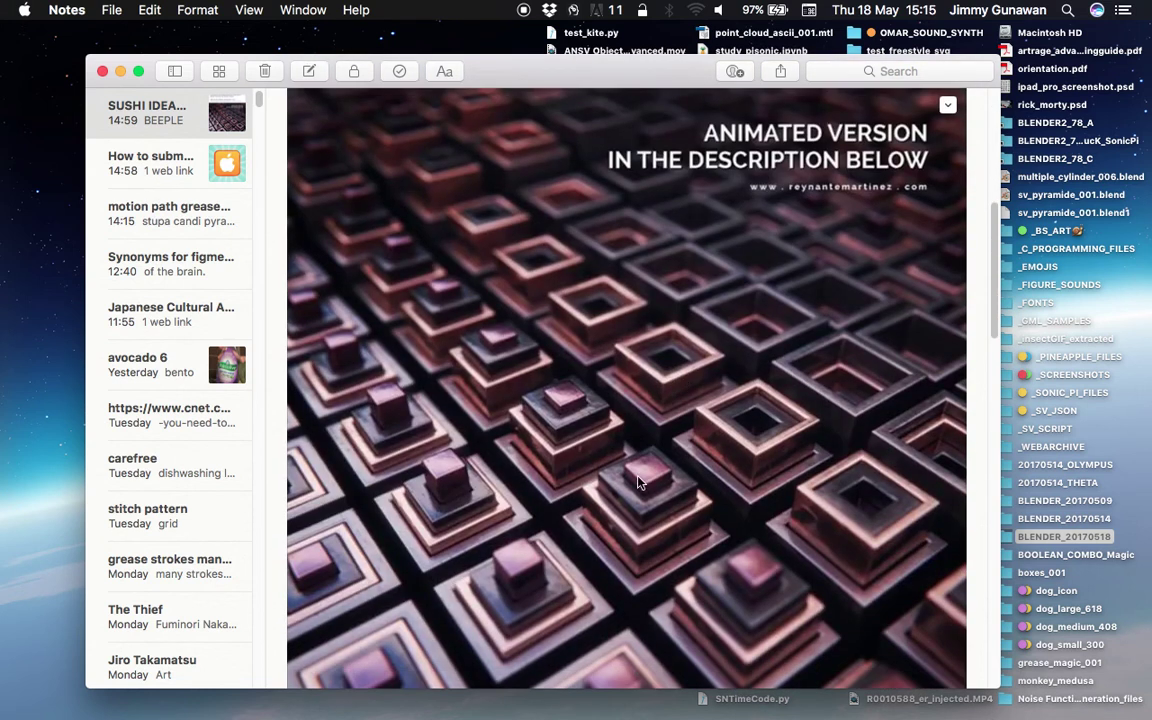
key("ctrl+Right")
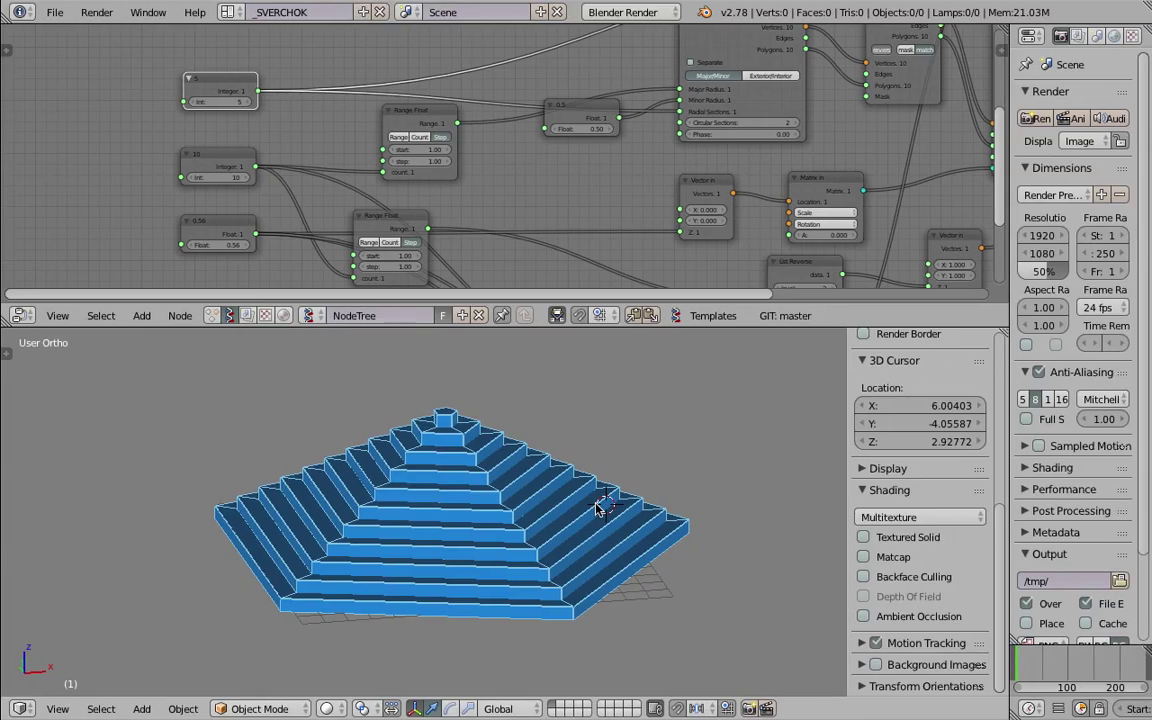
Step: Save the file, set the sides to 6 and the step count to 5, and increase the step height
key("ctrl+s")
left_click(507, 513)
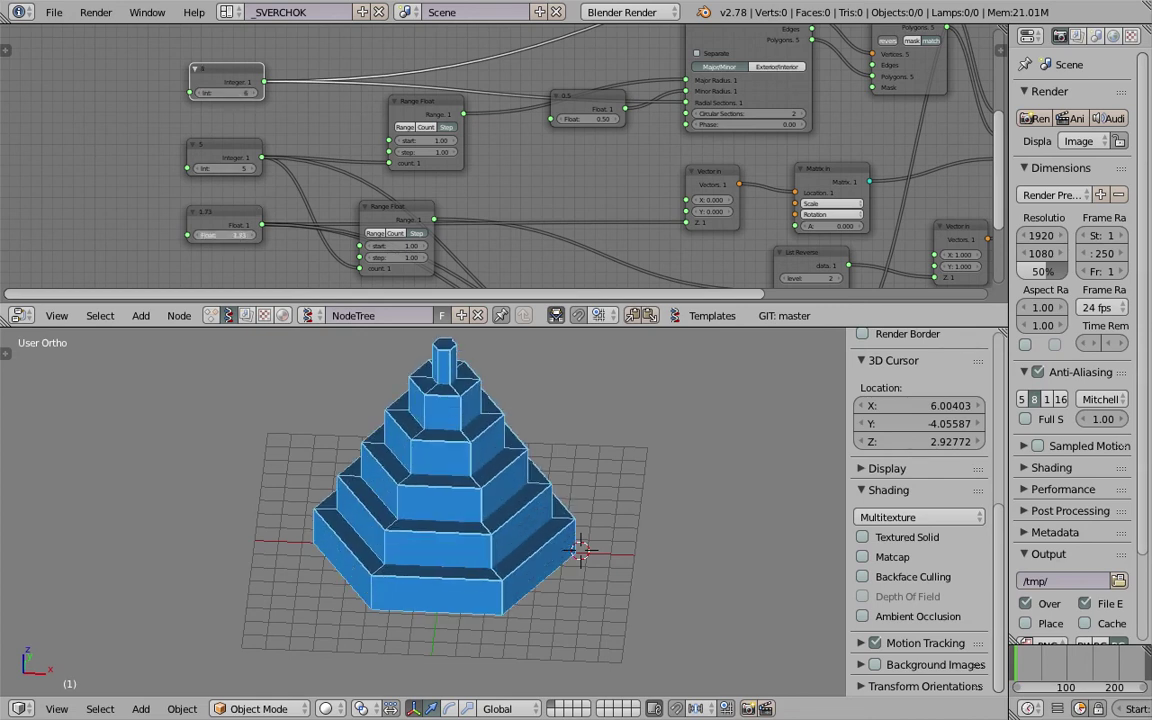
middle_click_drag(663, 522, 494, 523)
scroll(424, 493, "up", 3)
scroll(424, 493, "down", 3)
Step: Bring the whole node tree into view and shift the extruded rings' Viewer Draw node slightly away from its inputs
scroll(703, 188, "down", 5)
scroll(463, 221, "down", 4)
middle_click_drag(703, 188, 449, 229)
left_click_drag(616, 180, 630, 183)
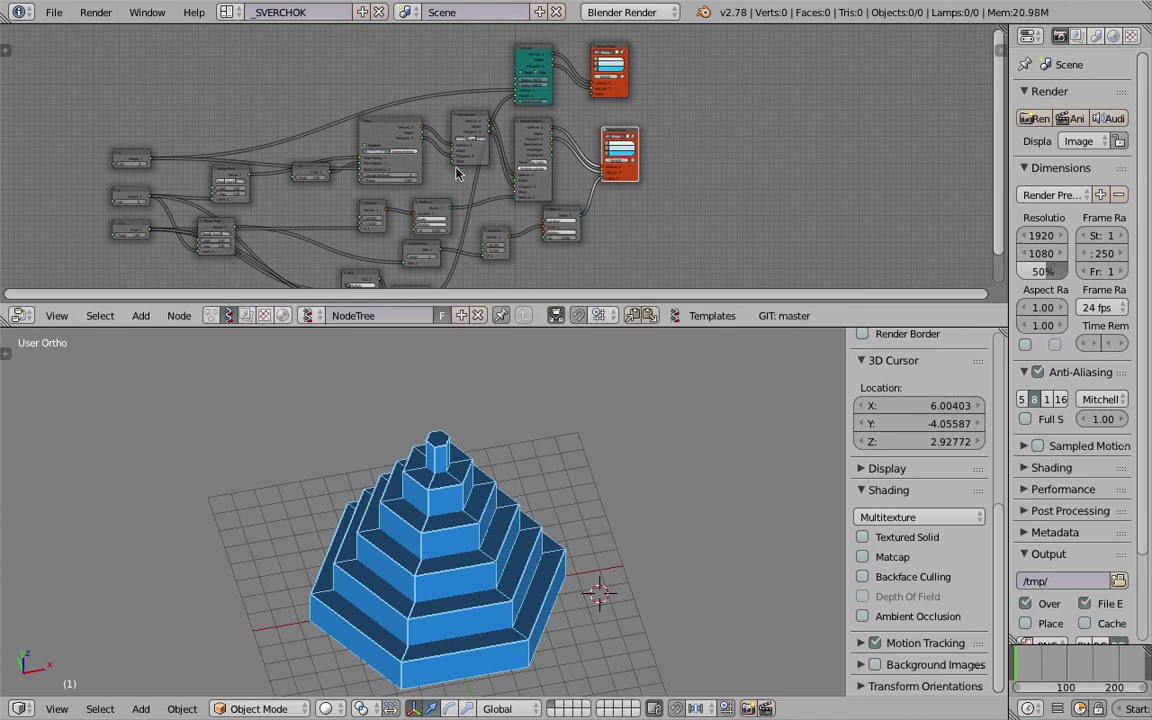
Step: Rename the node tree as Pyramide and save the file
left_click(409, 315)
type("Py")
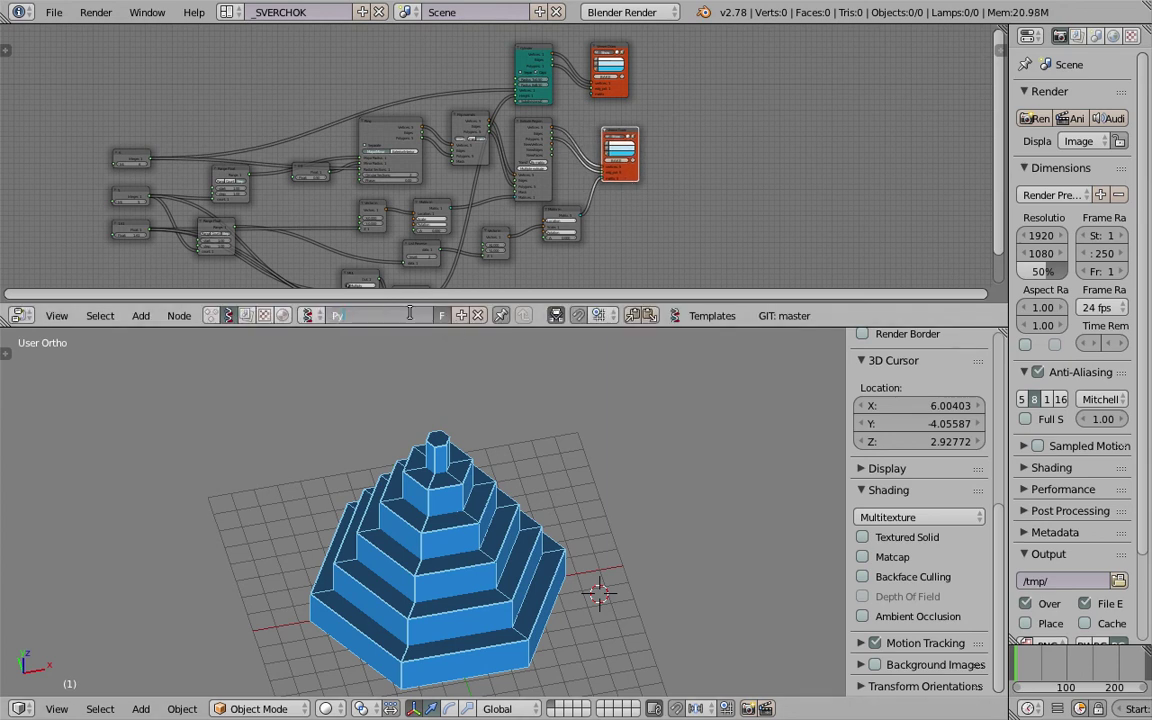
type("ramide")
key("Return")
key("ctrl+s")
left_click(412, 312)
Step: Bake the rings and the central cylinder from both Viewer Draw nodes and move the baked objects along X beside the live pyramid
scroll(646, 166, "up", 1)
left_click(642, 165)
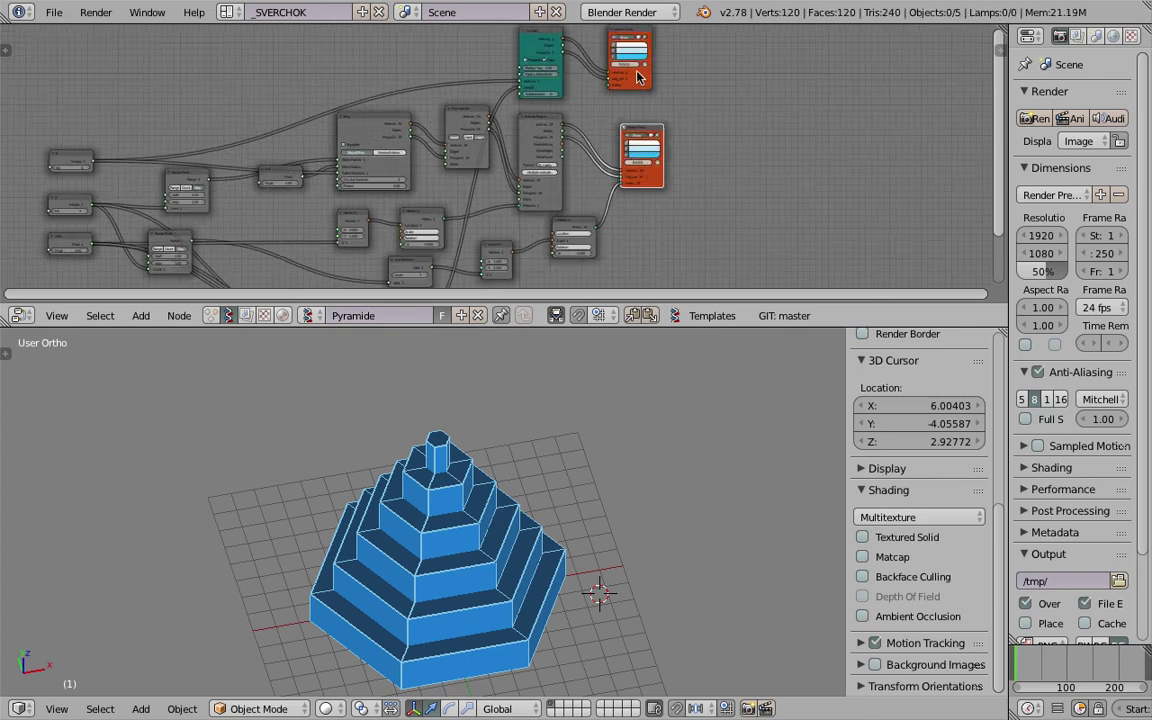
key("g")
key("x")
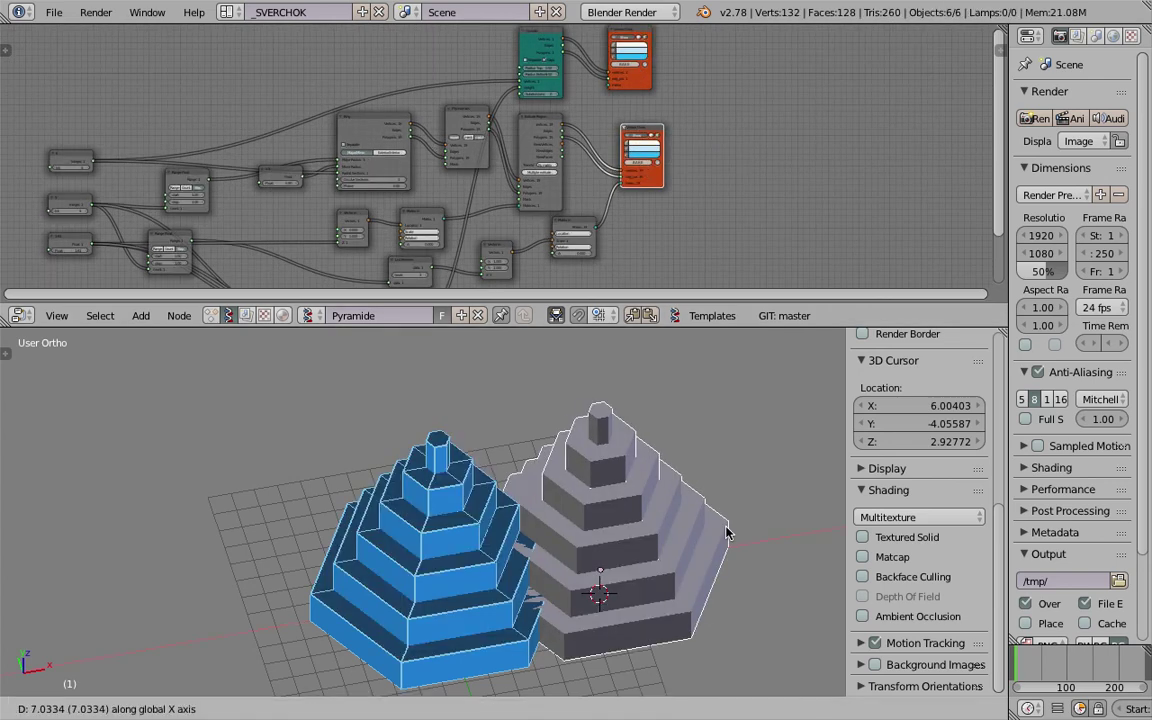
left_click(796, 530)
middle_click_drag(762, 532, 584, 521, "shift")
right_click(564, 521)
key("g")
right_click(645, 550)
middle_click_drag(640, 552, 567, 520)
key("a")
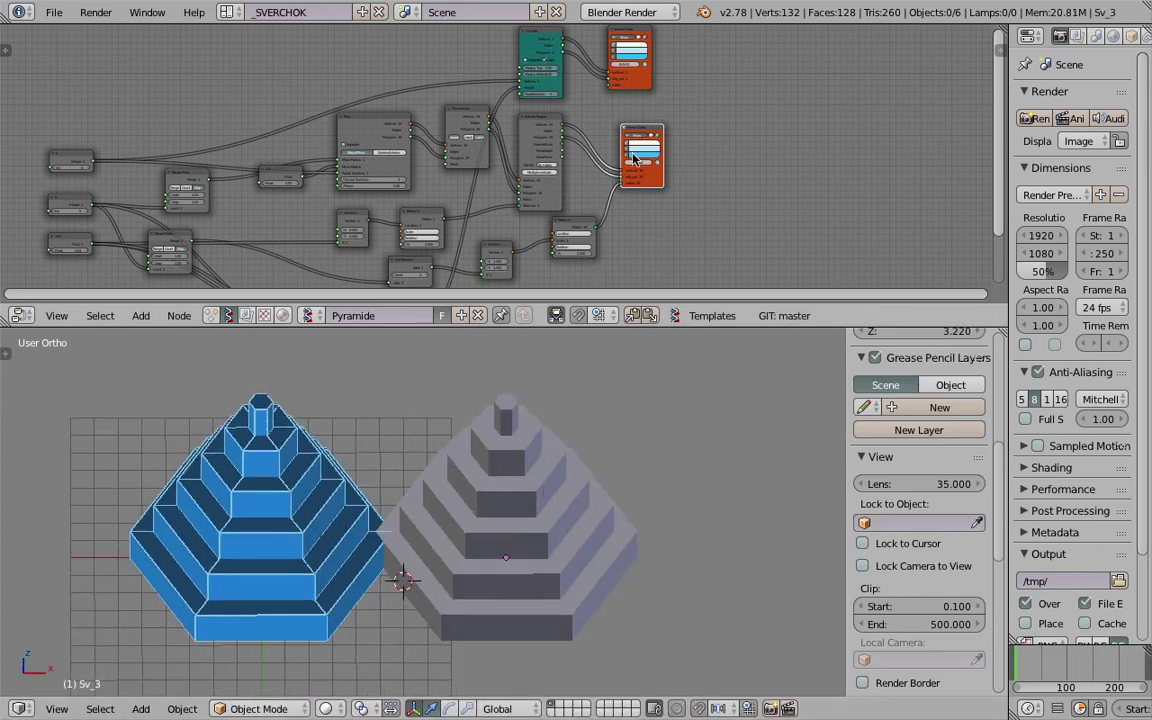
Step: Select all baked objects and move them farther along X, clear of the live pyramid
key("a")
key("g")
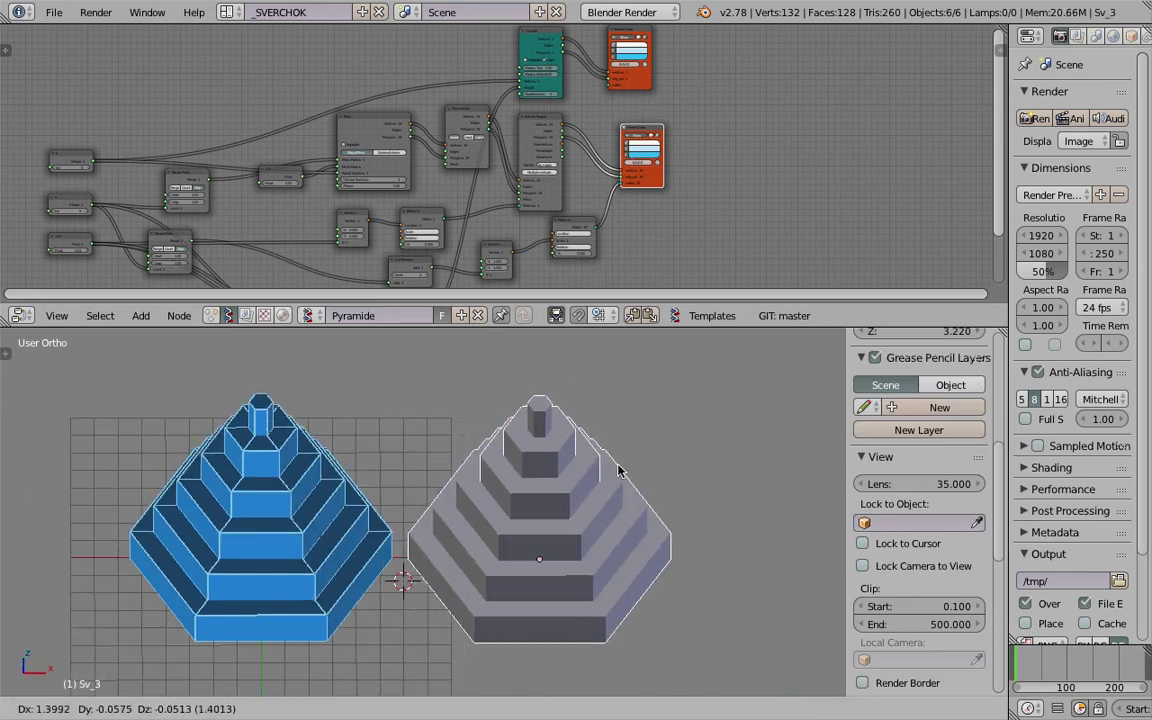
key("x")
left_click(596, 446)
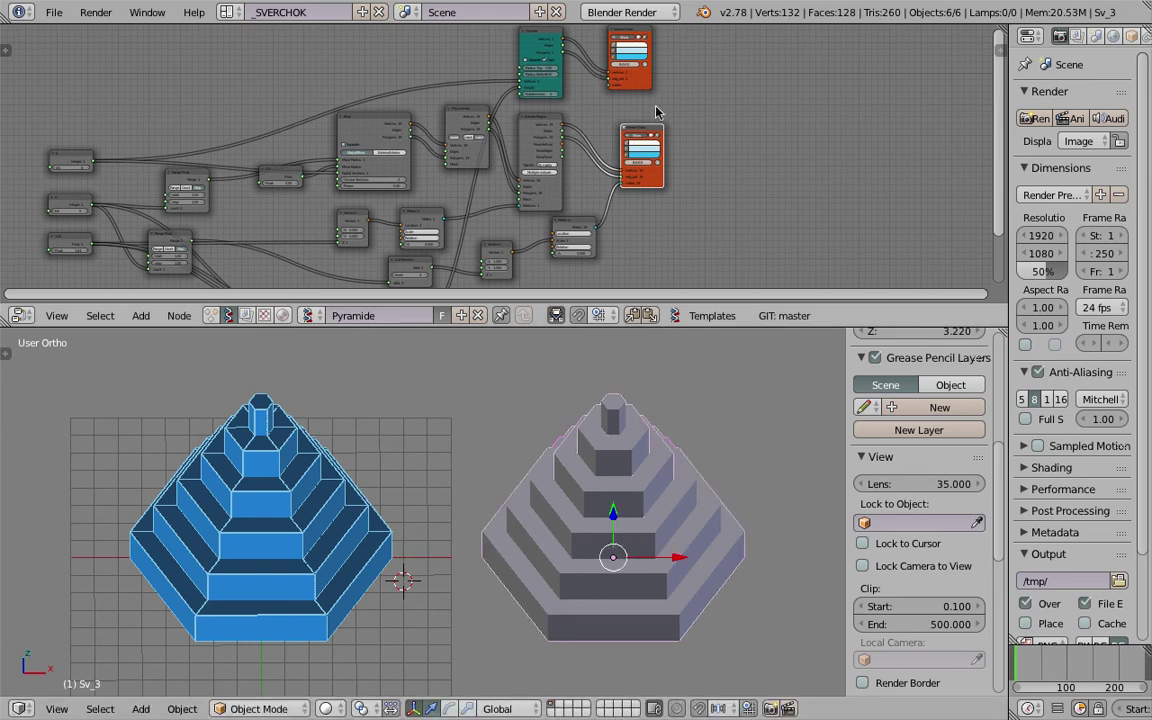
Step: Examine the individual baked rings from a low side angle in both wireframe and solid display
middle_click_drag(688, 500, 674, 488)
right_click(700, 530)
mouse_move(702, 532)
middle_mouse_down("shift")
mouse_move(627, 487)
mouse_move(612, 501)
mouse_move(615, 478)
mouse_move(603, 477)
mouse_move(648, 518)
mouse_move(422, 497)
middle_mouse_up("shift")
right_click(618, 519)
key("z")
key("z")
right_click(649, 519)
Step: Select the four inner rings and the cylinder and move them along X, clear of the outermost baked ring
right_click(424, 500)
right_click(420, 461, "shift")
right_click(397, 420, "shift")
right_click(377, 384, "shift")
right_click(357, 342, "shift")
key("g")
key("x")
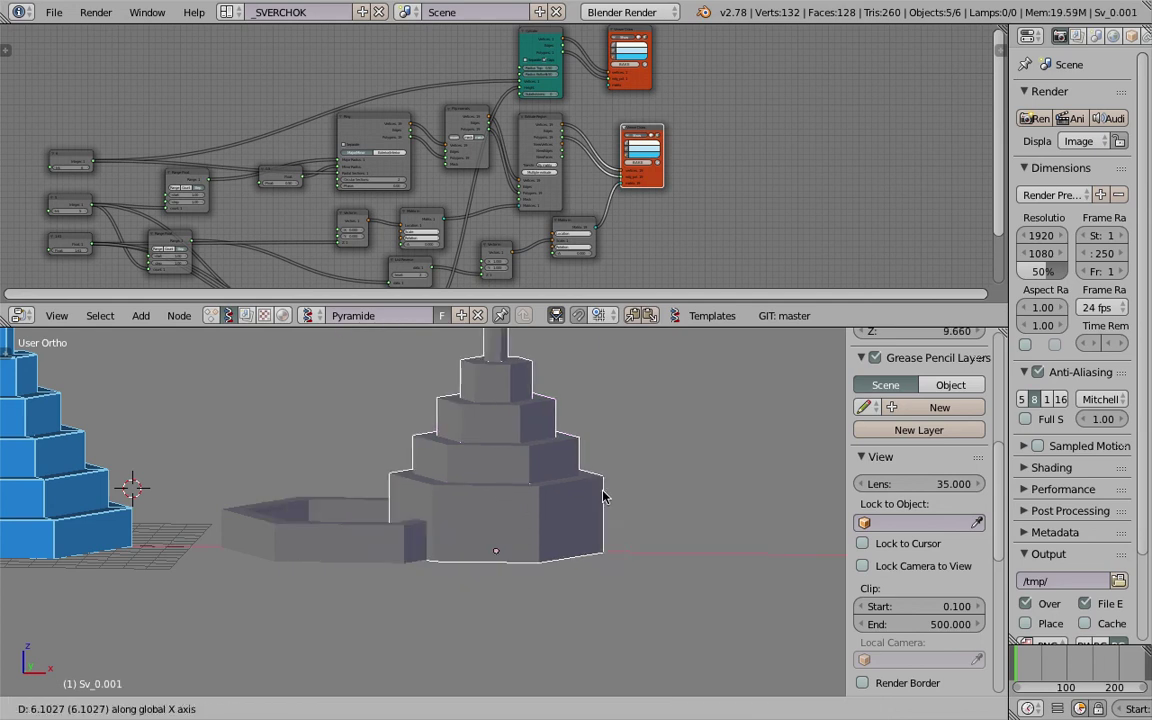
left_click(703, 493)
Step: Deselect the second ring and move the remaining four baked parts about 8.76 units along X
middle_click_drag(652, 469, 558, 471, "shift")
right_click(557, 472, "shift")
key("g")
key("x")
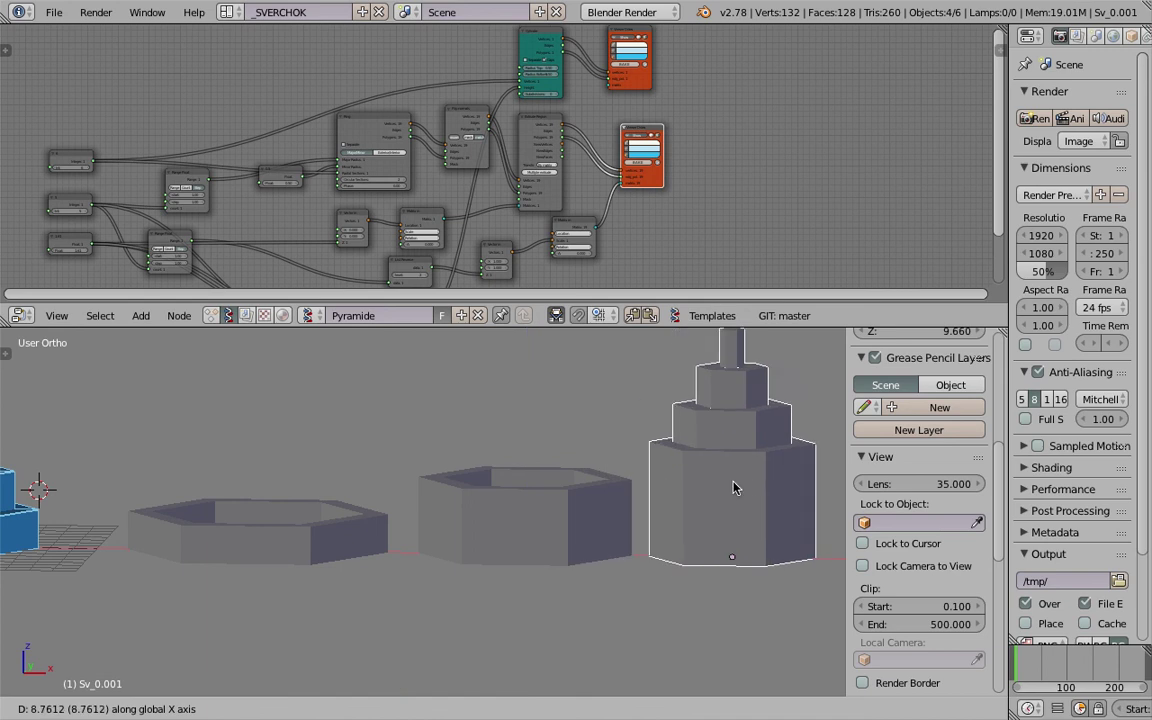
left_click(733, 487)
Step: Deselect the third ring and move the remaining two rings and the cylinder along X beside it
middle_click_drag(710, 465, 553, 437, "shift")
right_click(553, 450, "shift")
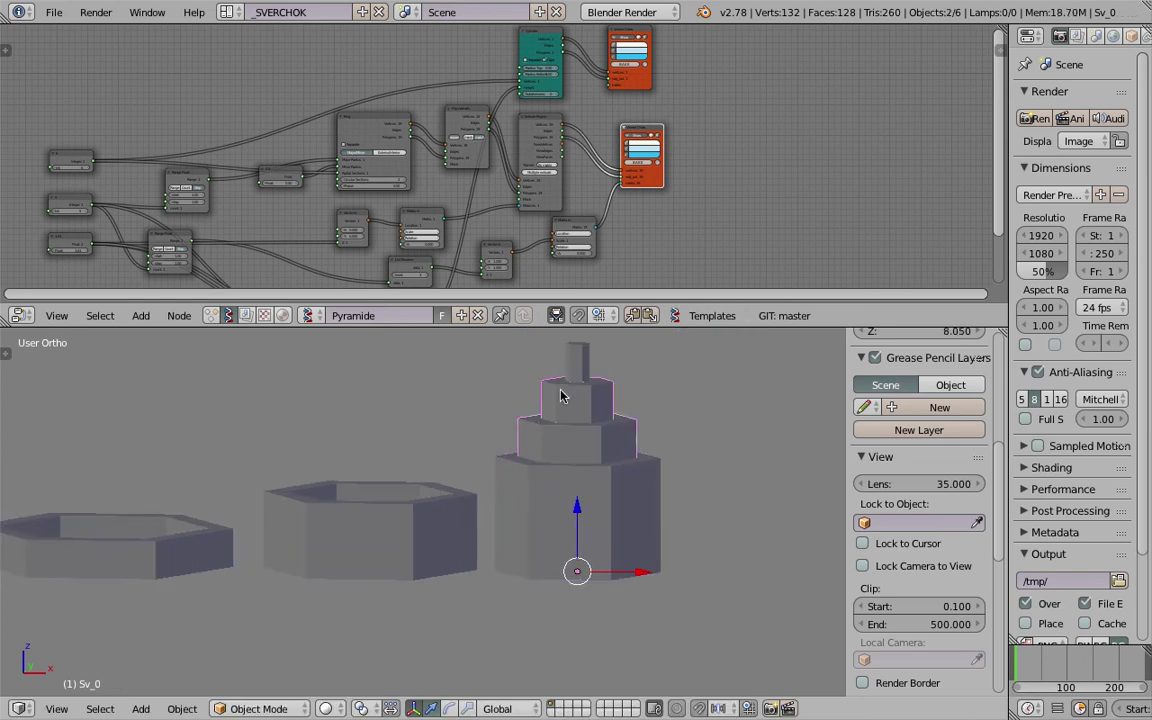
right_click(528, 428, "shift")
key("g")
key("x")
left_click(676, 442)
Step: Move the smallest ring and the cylinder along X, clear of the fourth ring
middle_click_drag(676, 442, 540, 415, "shift")
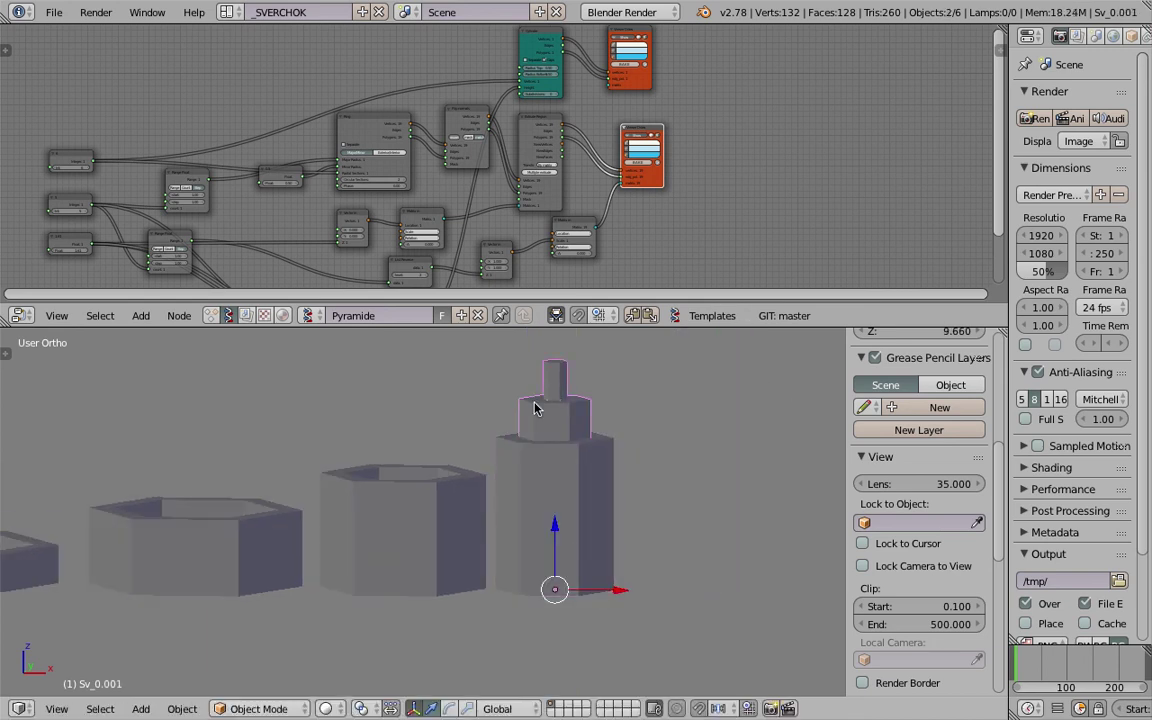
key("g")
key("x")
left_click(648, 408)
Step: Deselect the smallest ring and move the cylinder alone about 2.71 units along X
right_click(672, 410, "shift")
key("g")
key("x")
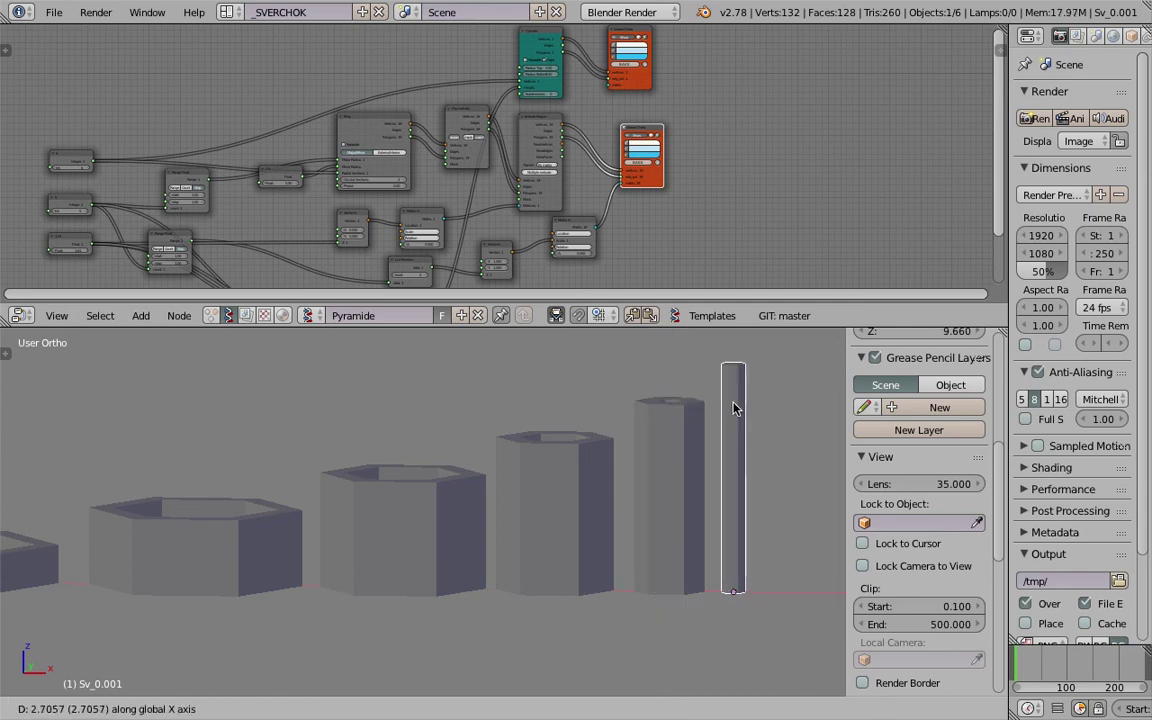
left_click(735, 408)
Step: Deselect everything and examine the row of separated rings and the cylinder beside the live pyramid
middle_click_drag(700, 412, 614, 496)
scroll(514, 498, "down", 3)
middle_click_drag(509, 499, 496, 558)
middle_click_drag(496, 558, 470, 460, "shift")
key("a")
scroll(527, 149, "down", 2)
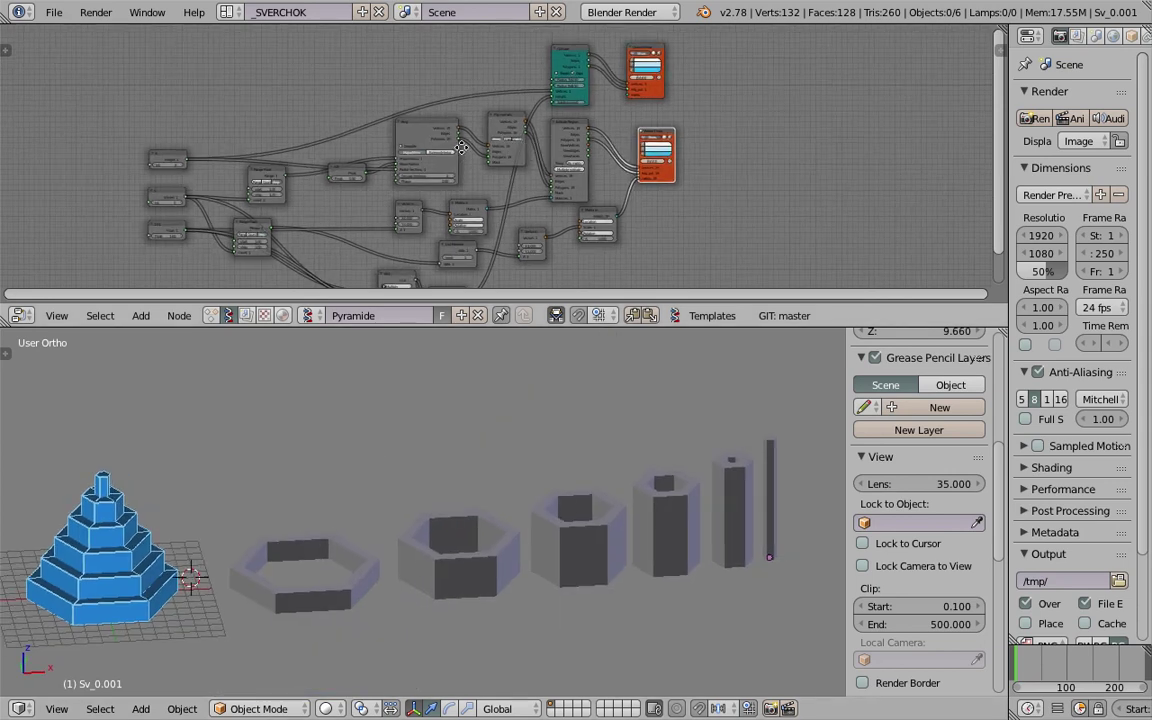
middle_click_drag(461, 147, 438, 157)
mouse_move(534, 3)
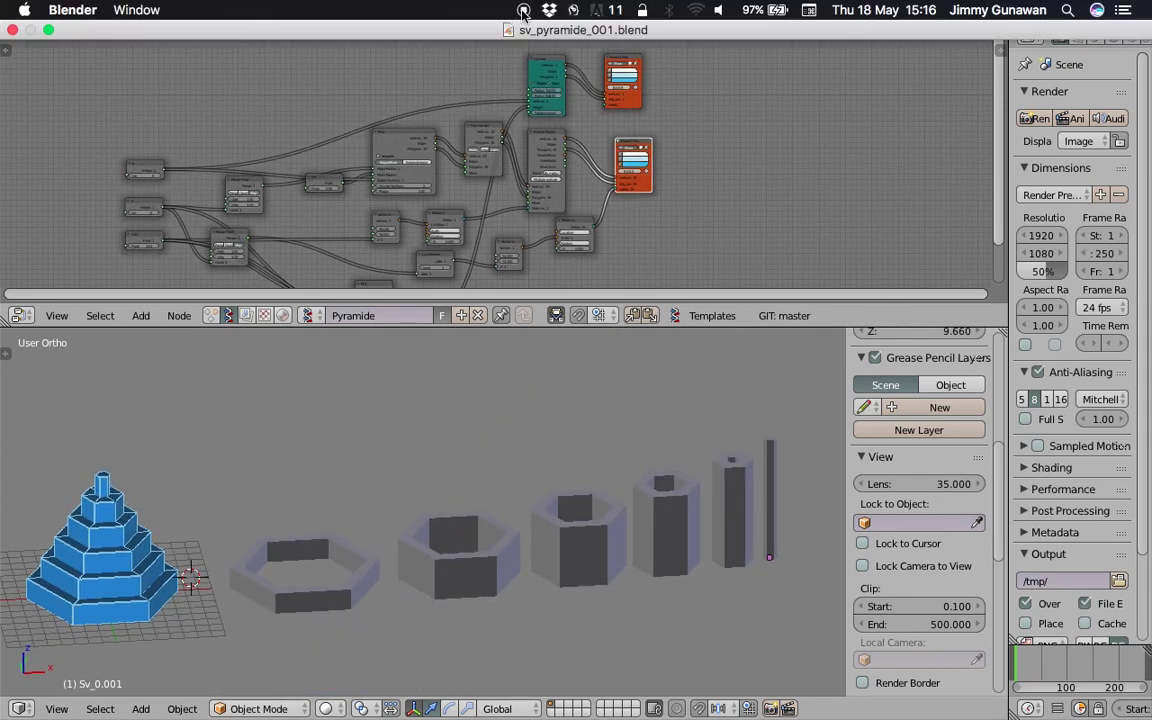
middle_click_drag(617, 404, 625, 459)
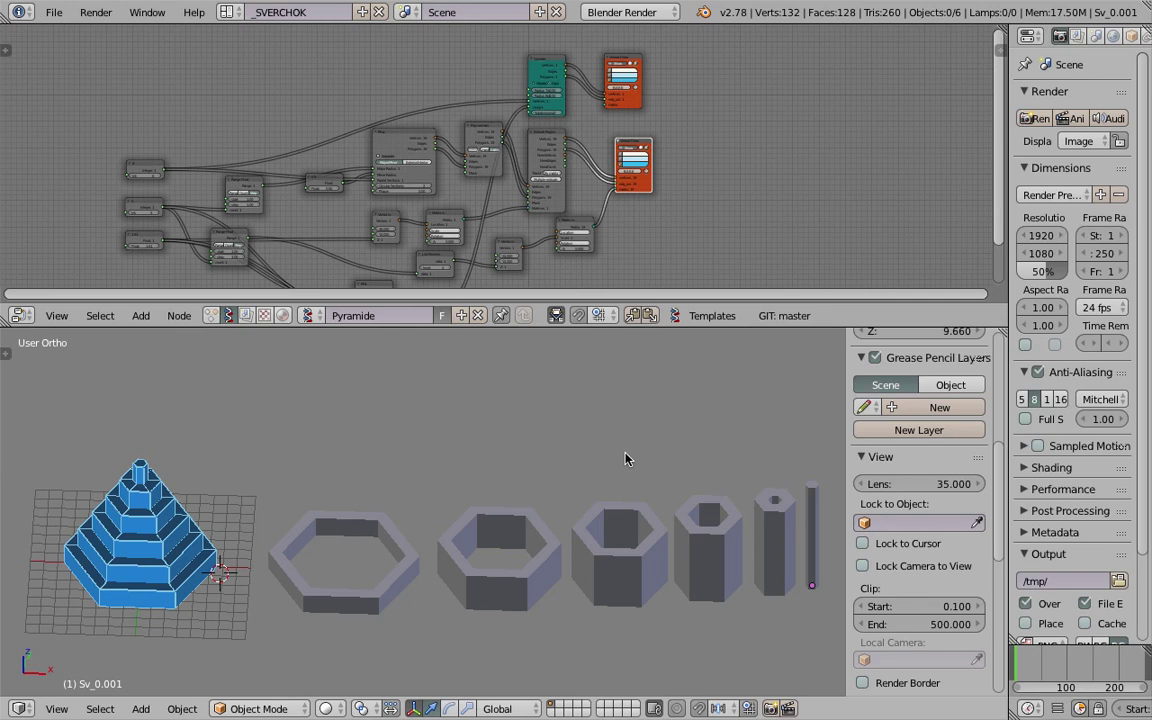
Step: Bring the Ring and Range Float nodes into close view, nudge a node, and enlarge the node editor area
scroll(408, 101, "up", 3)
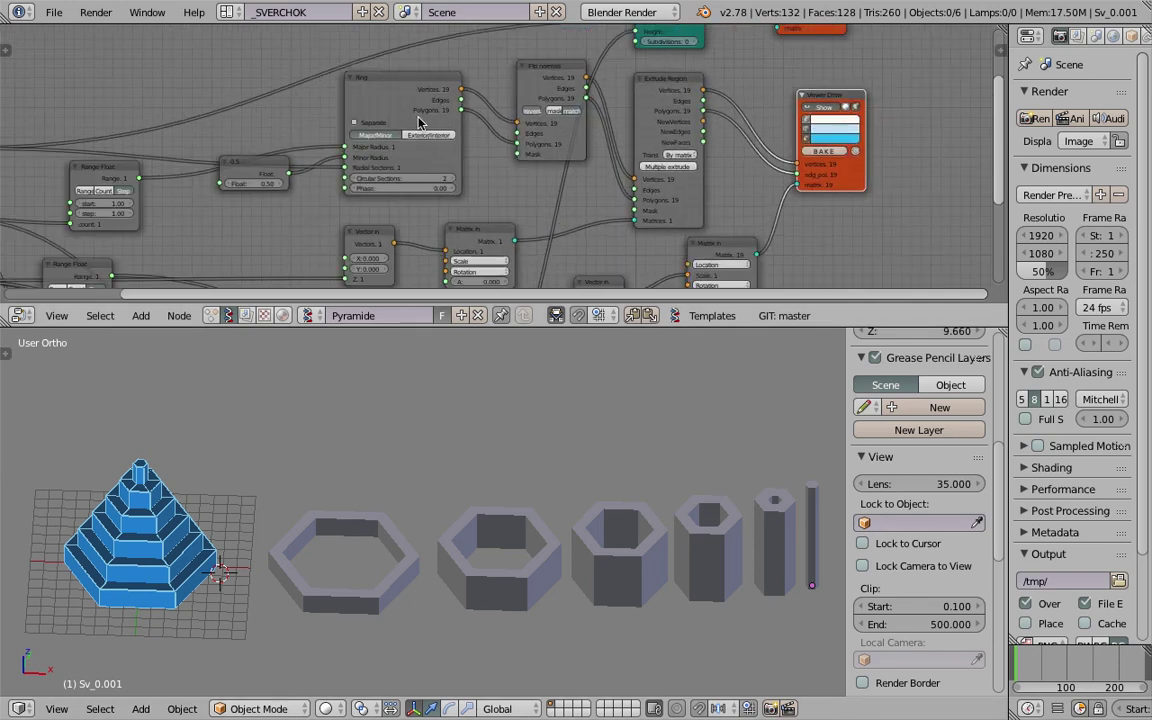
scroll(300, 135, "up", 1)
left_click_drag(245, 148, 250, 154)
middle_click_drag(514, 224, 460, 205)
left_click_drag(622, 327, 622, 392)
middle_click_drag(267, 527, 316, 530)
left_click(443, 573)
left_click(646, 541)
left_click(497, 577)
left_click(512, 564)
mouse_move(670, 506)
middle_mouse_down()
mouse_move(660, 463)
mouse_move(650, 508)
middle_mouse_up()
middle_click_drag(352, 573, 402, 548)
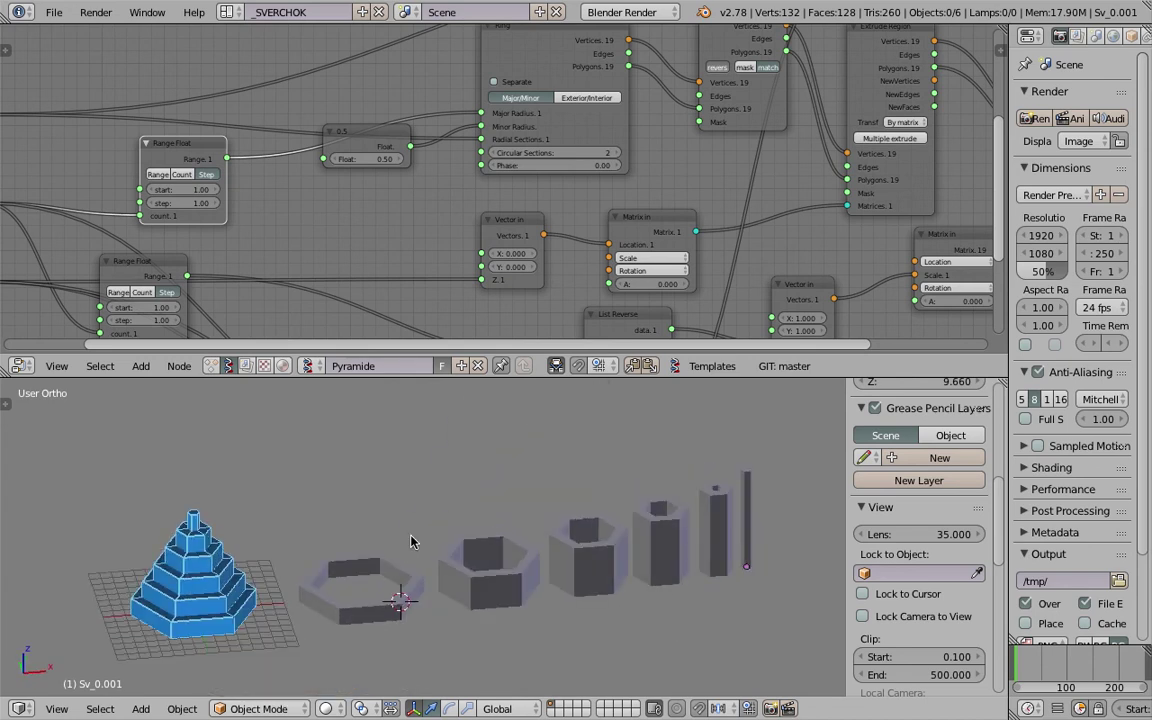